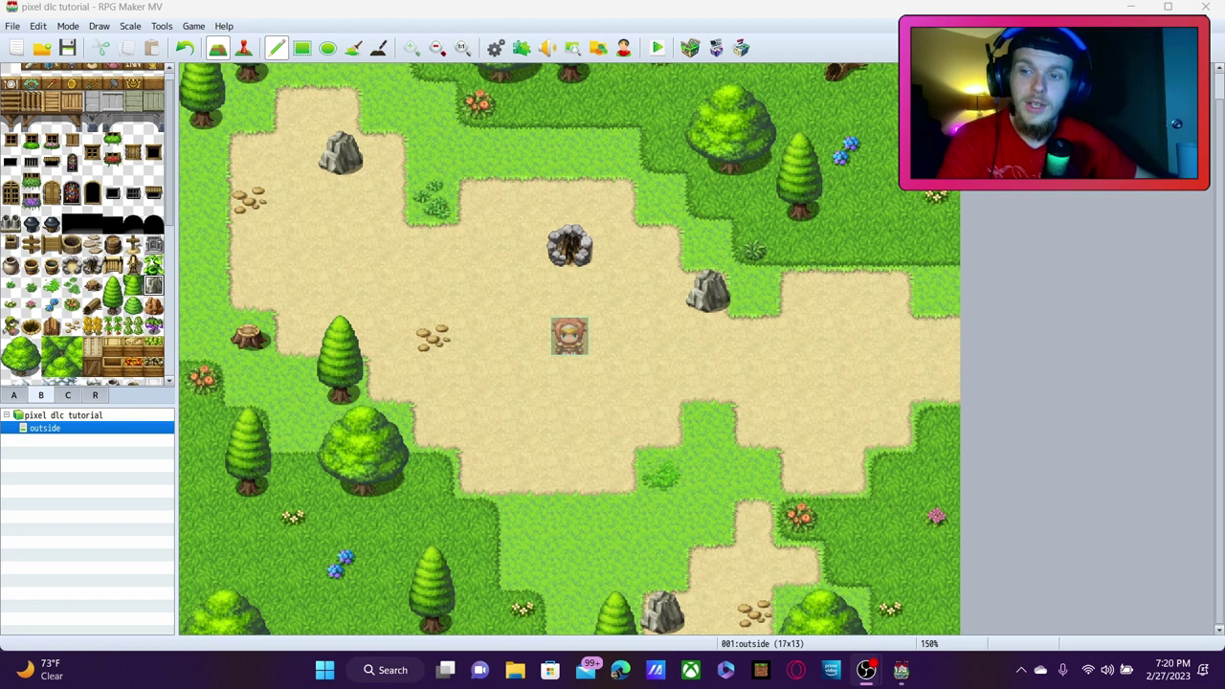
Create a new map under the outside map, named Room 2, using the 0002 Outside tileset
{"action": "right_click", "coordinate": [66, 447]}
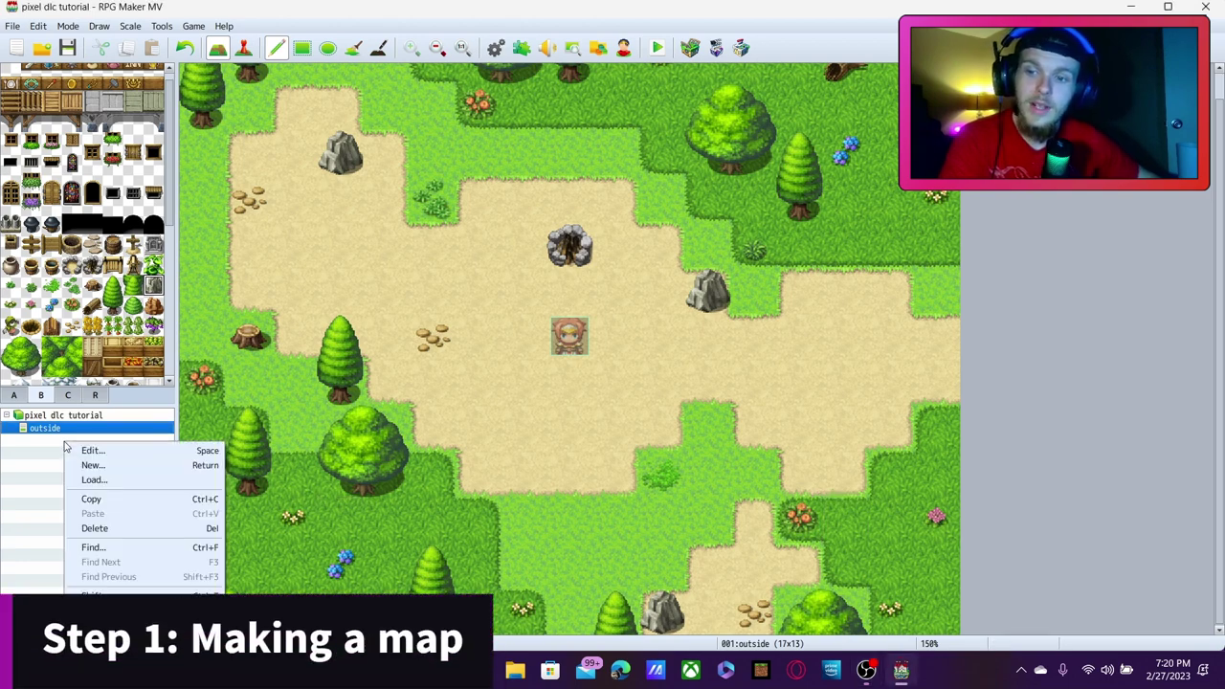
{"action": "left_click", "coordinate": [99, 466]}
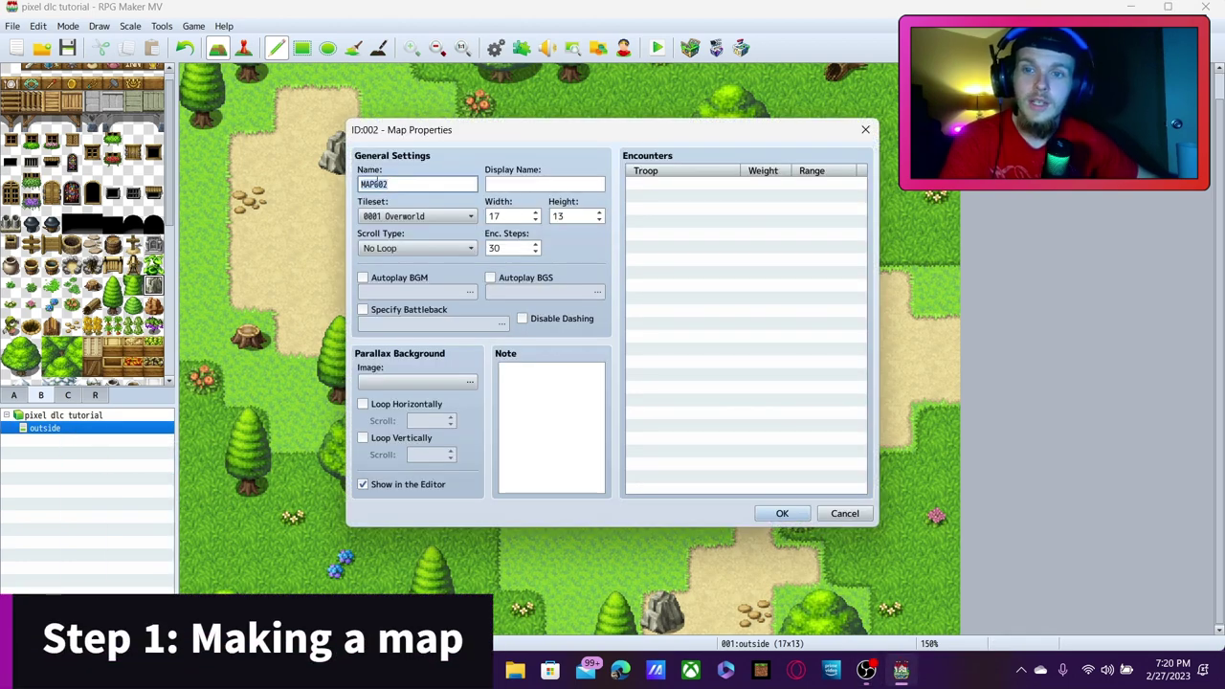
{"action": "type", "text": "R"}
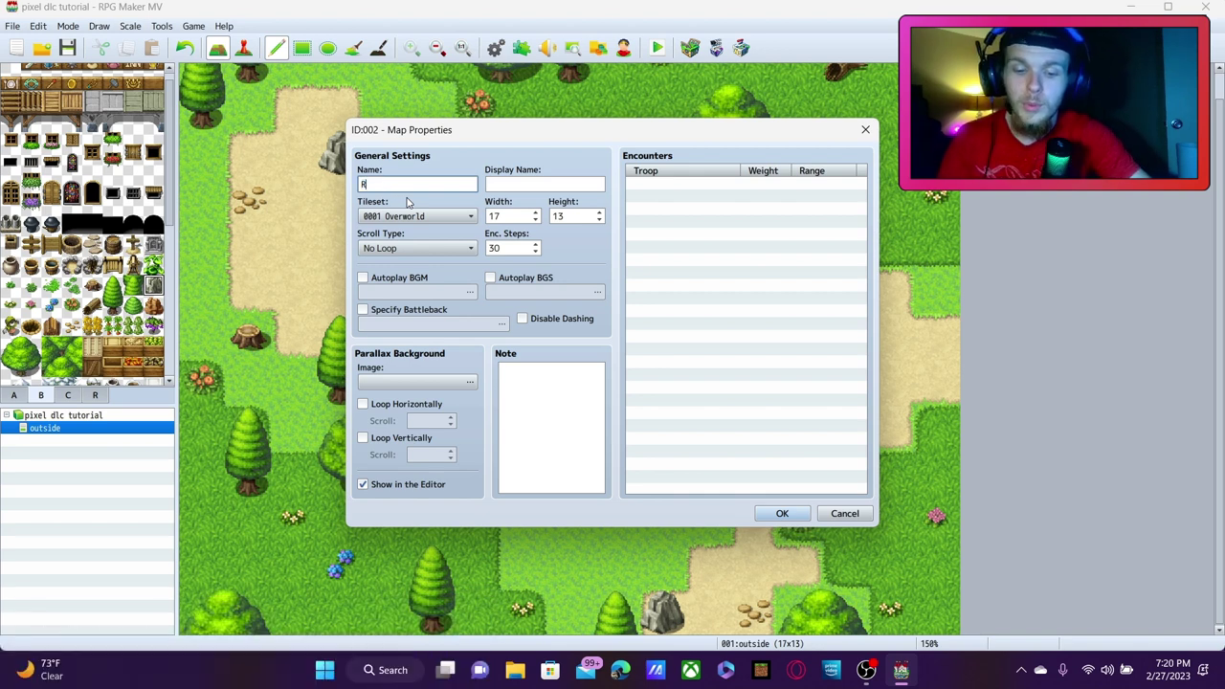
{"action": "type", "text": "oom 2"}
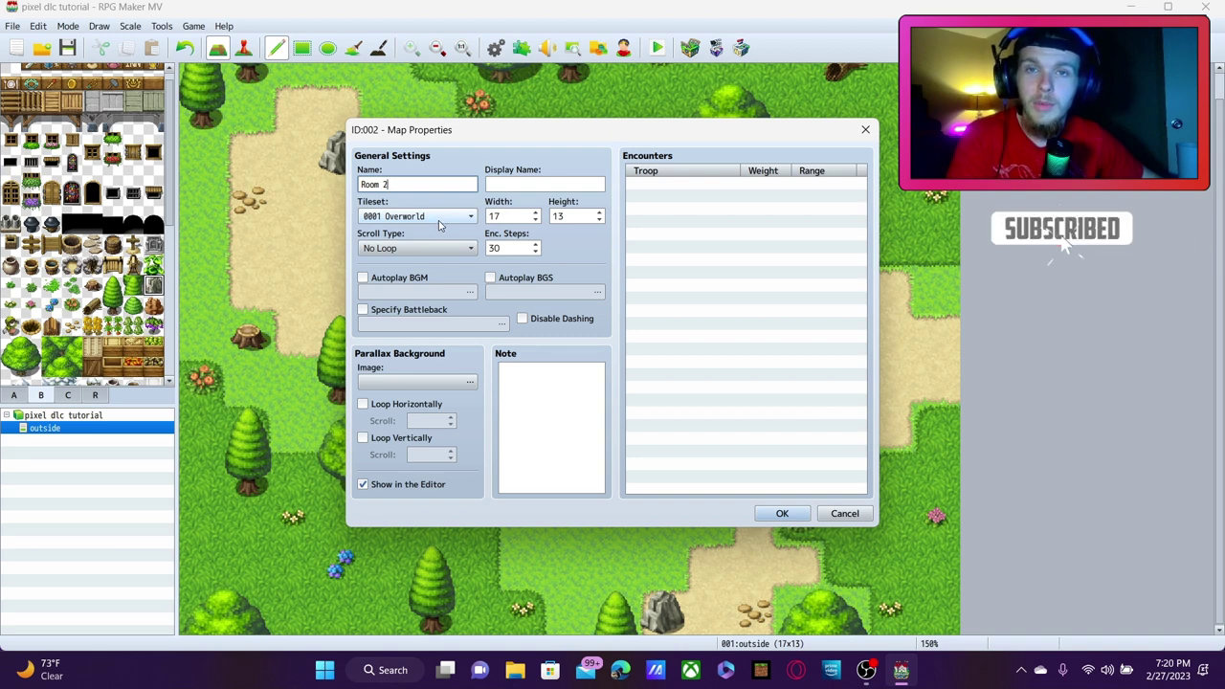
{"action": "left_click", "coordinate": [439, 220]}
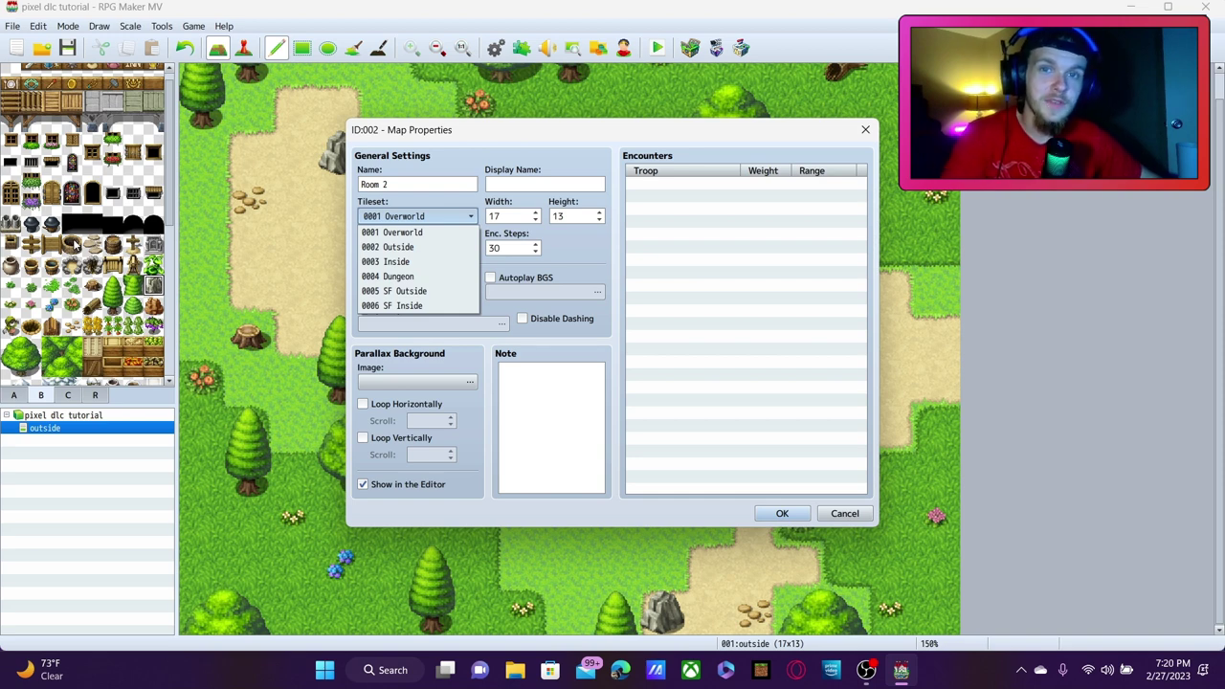
{"action": "left_click", "coordinate": [398, 248]}
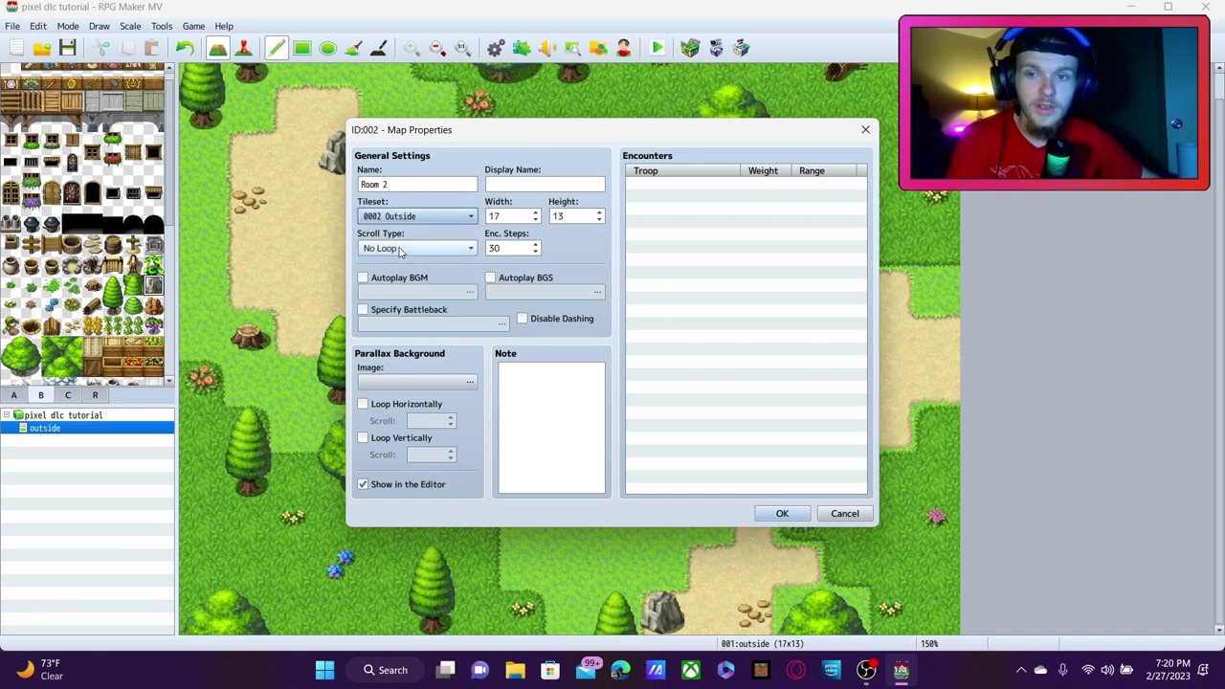
Set the new map's display name to Room 2 and its size to 50 wide by 50 high
{"action": "left_click", "coordinate": [522, 182]}
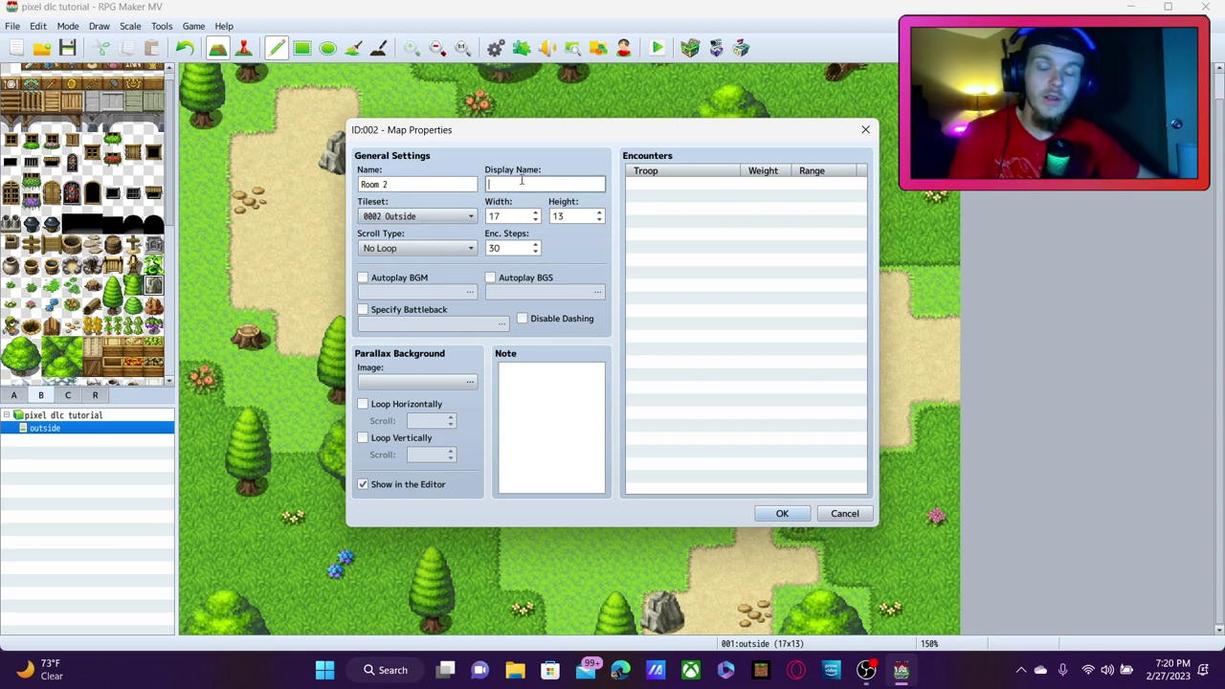
{"action": "type", "text": "R"}
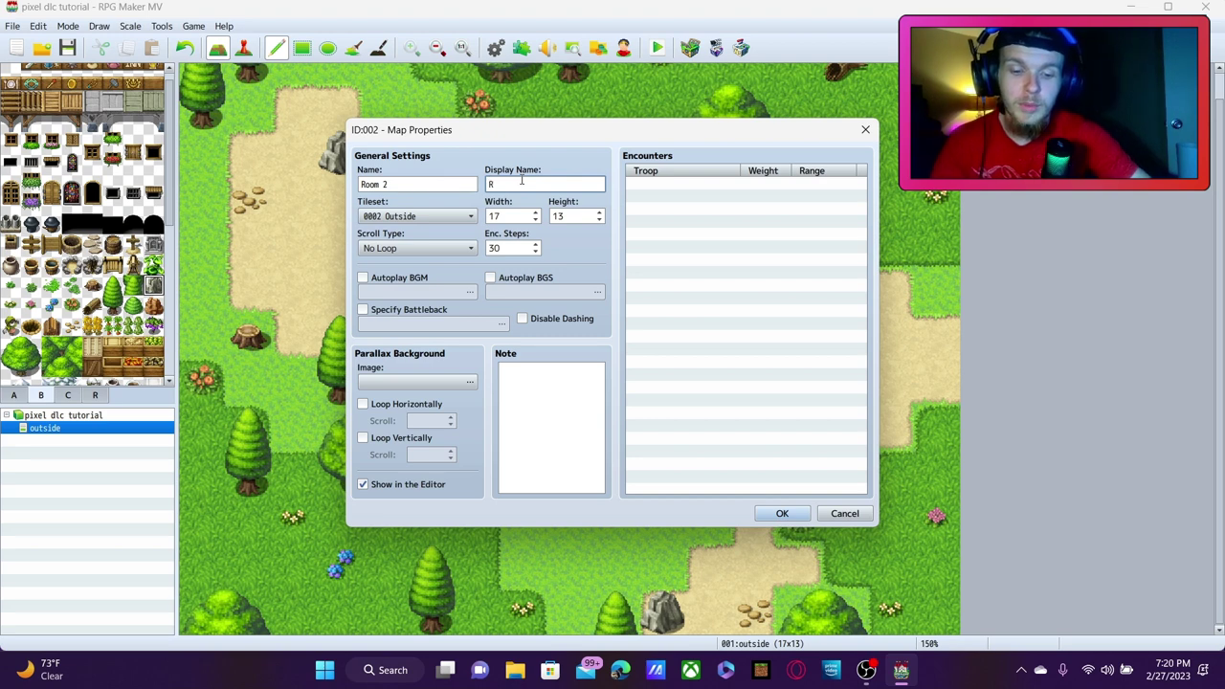
{"action": "type", "text": "oom 2"}
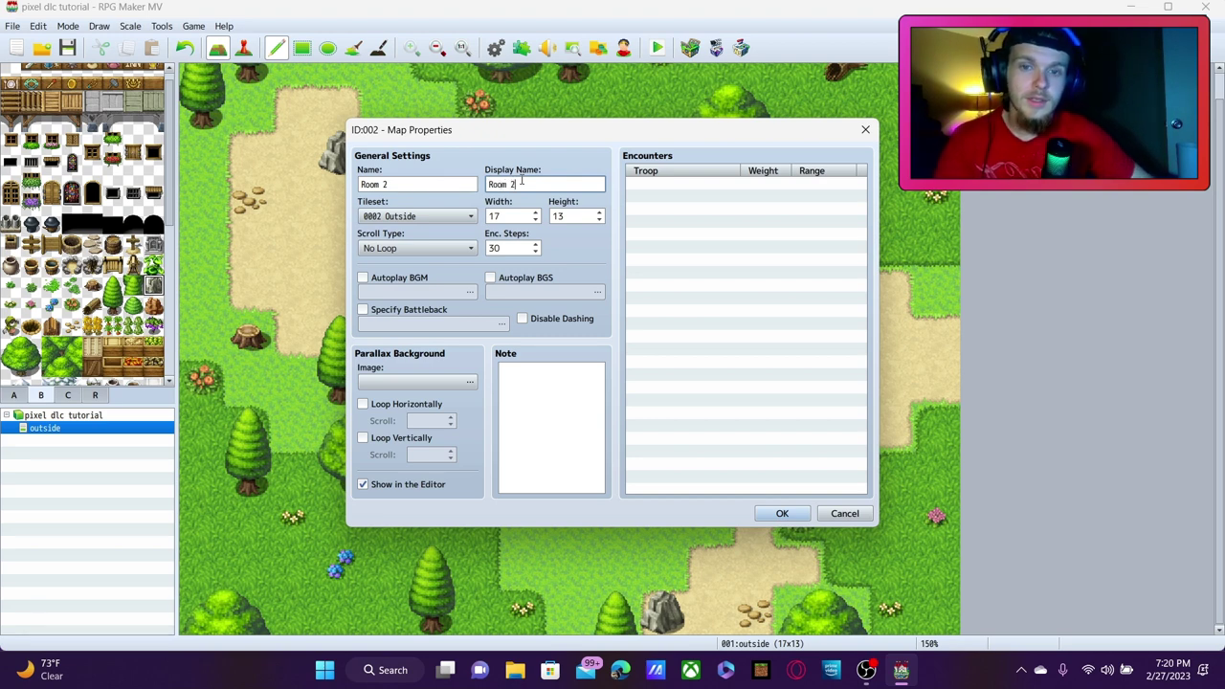
{"action": "double_click", "coordinate": [516, 216]}
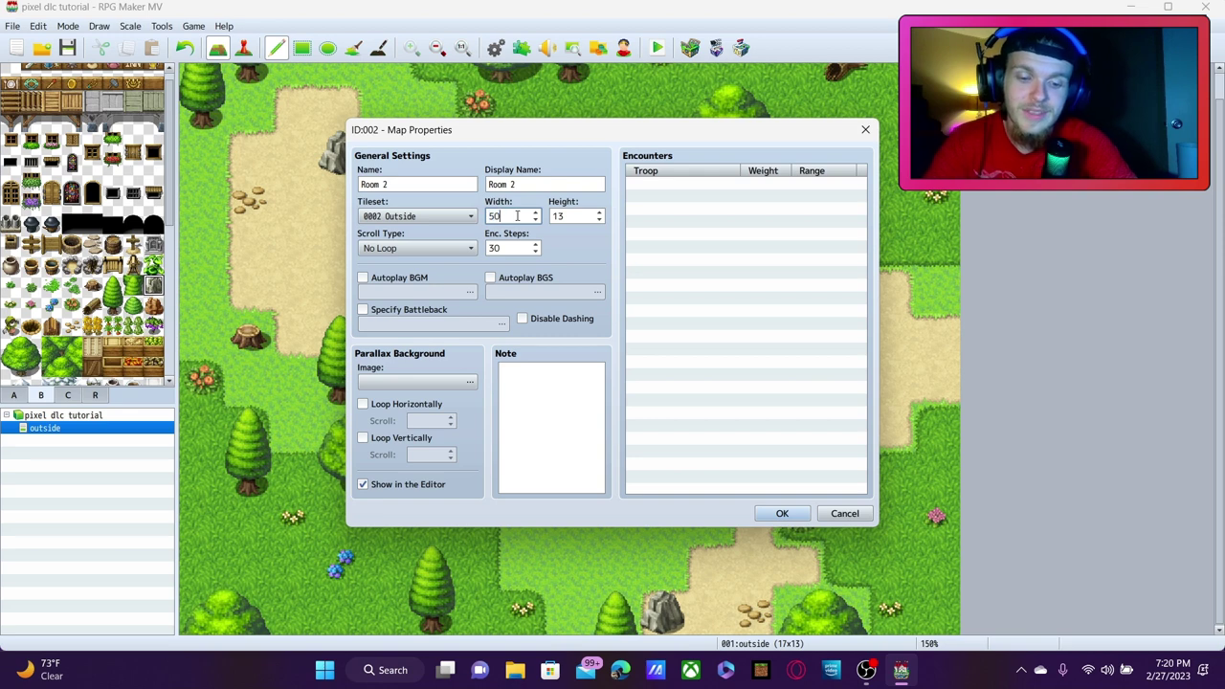
{"action": "double_click", "coordinate": [567, 216]}
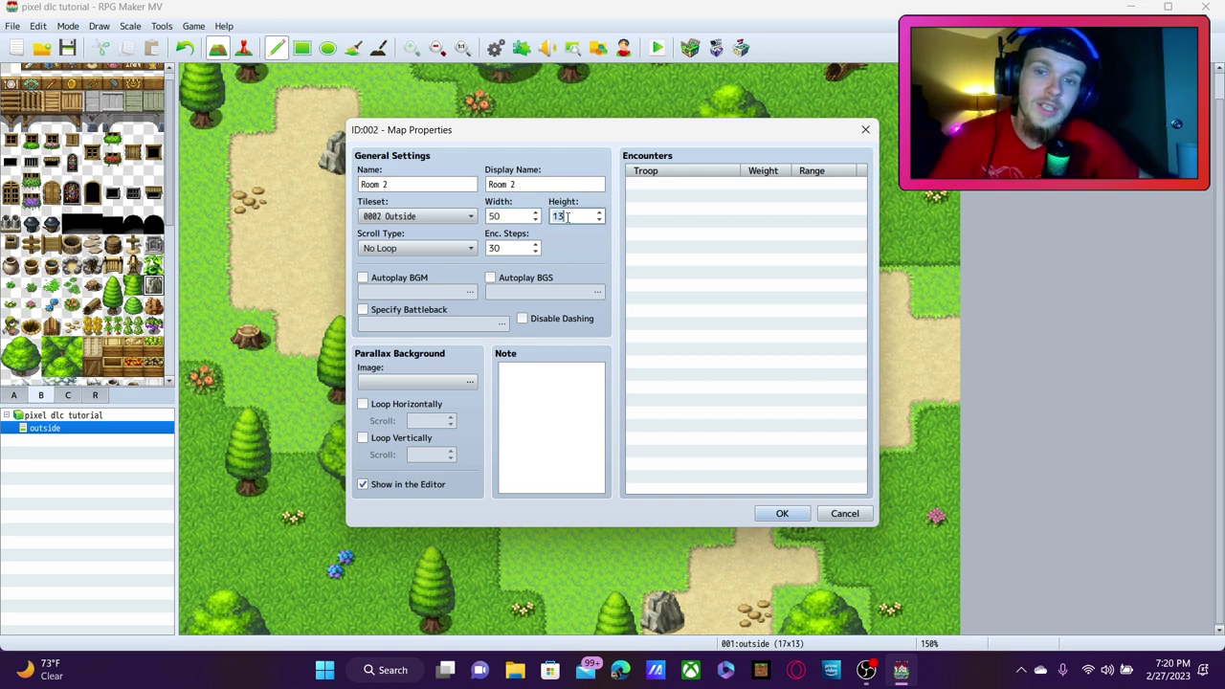
{"action": "type", "text": "50"}
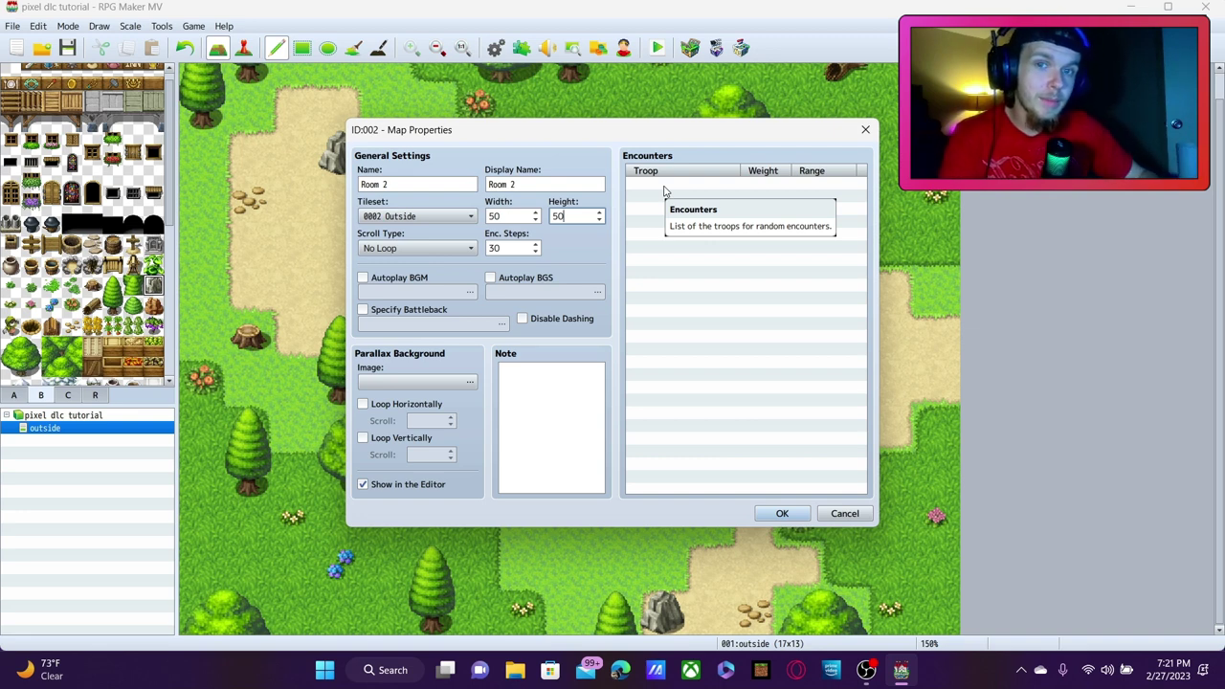
{"action": "left_click", "coordinate": [377, 281]}
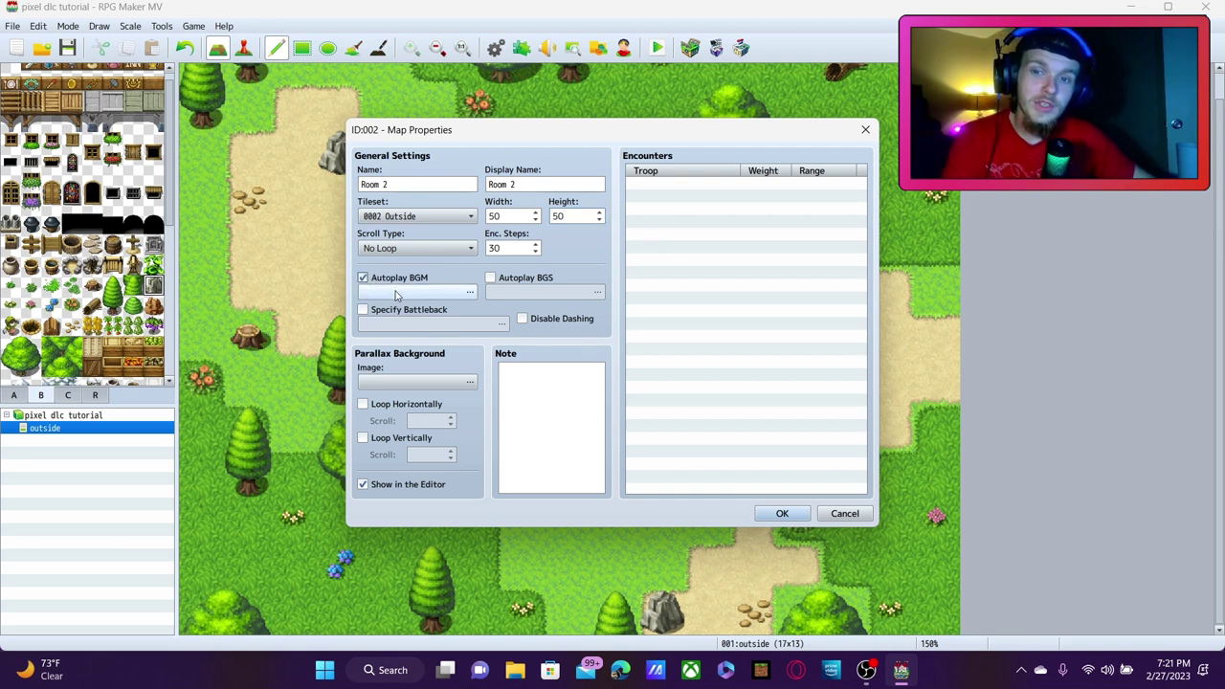
{"action": "left_click", "coordinate": [398, 295]}
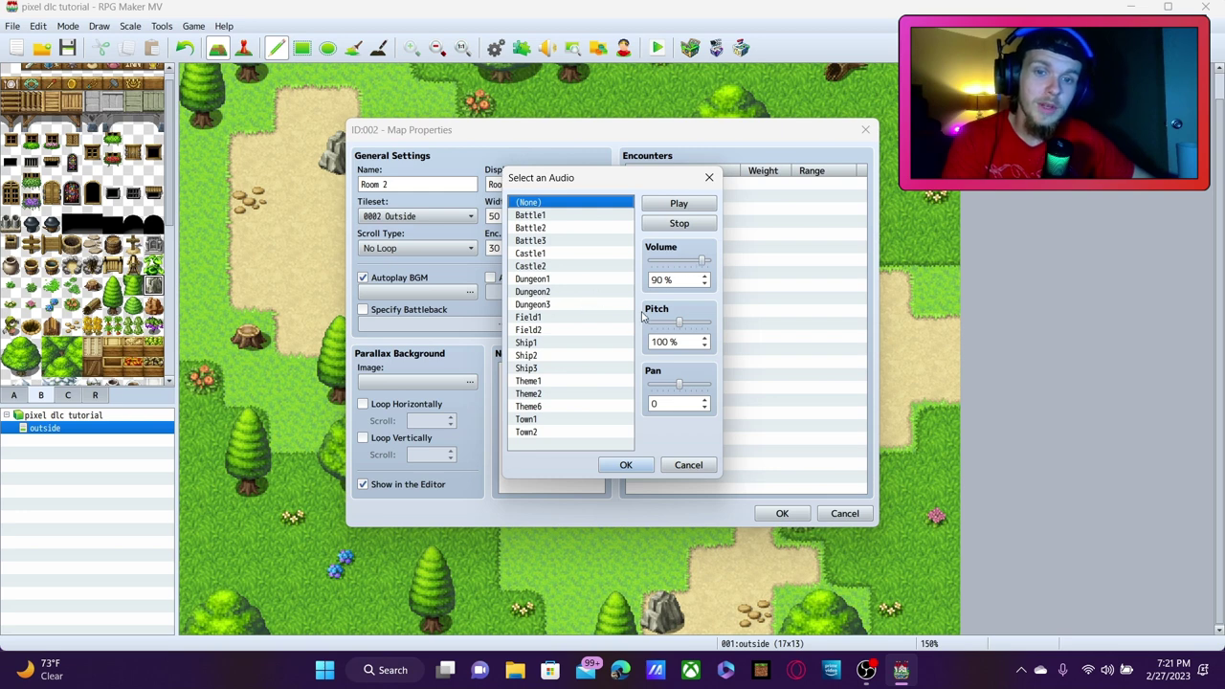
{"action": "left_click", "coordinate": [669, 467]}
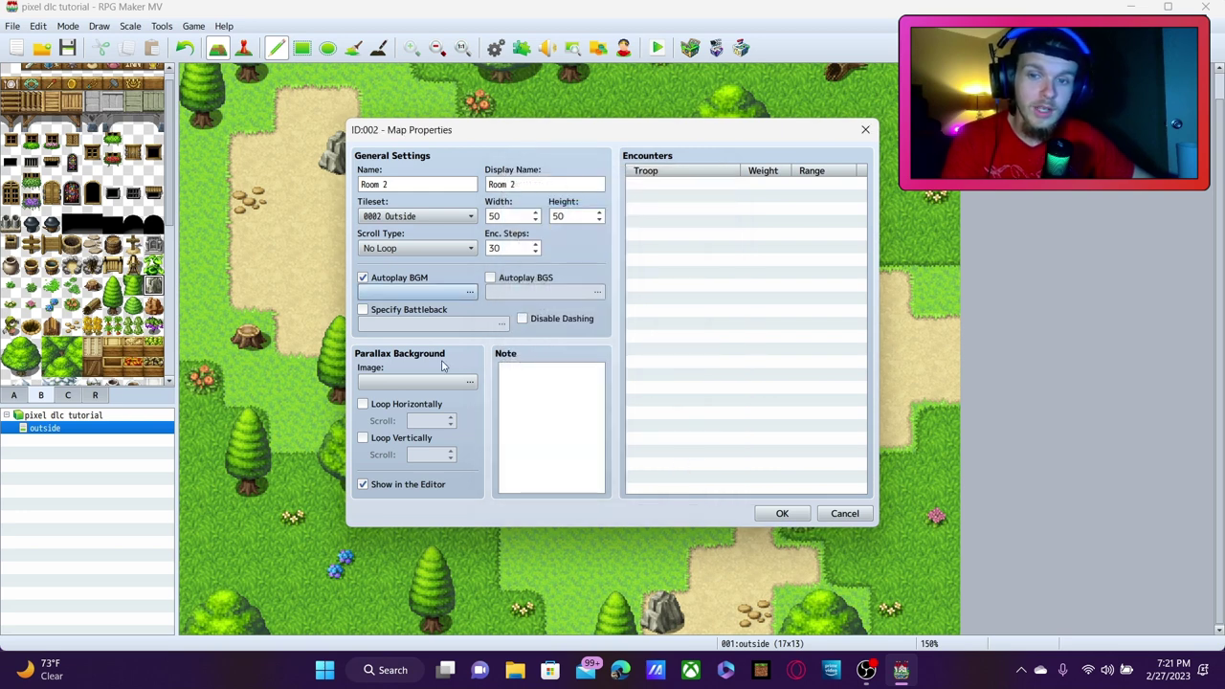
{"action": "left_click", "coordinate": [364, 278]}
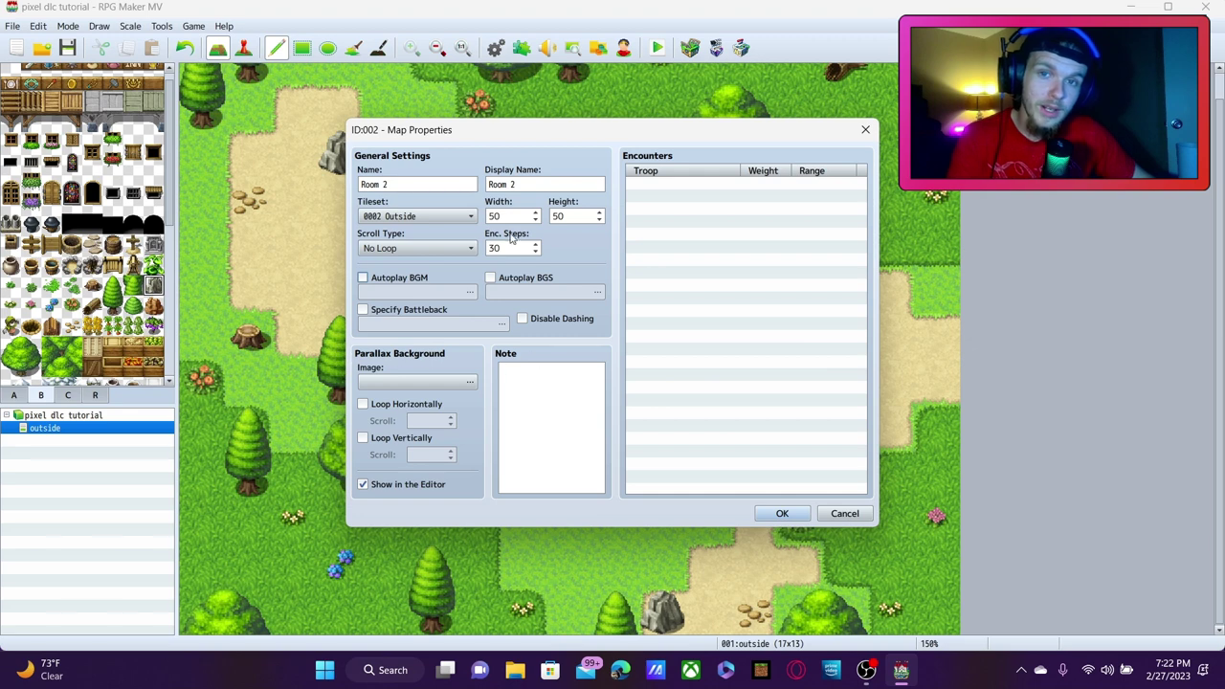
Confirm the new map's properties, check the outside map, and return to Room 2
{"action": "mouse_move", "coordinate": [509, 237]}
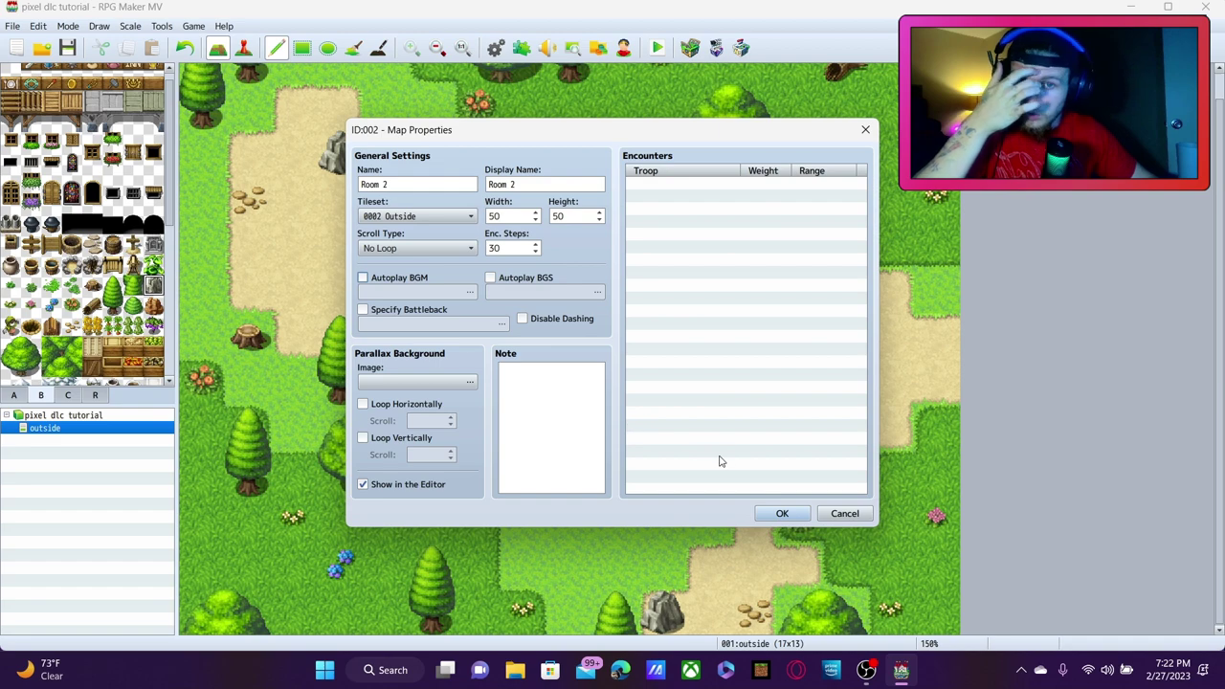
{"action": "left_click", "coordinate": [781, 516]}
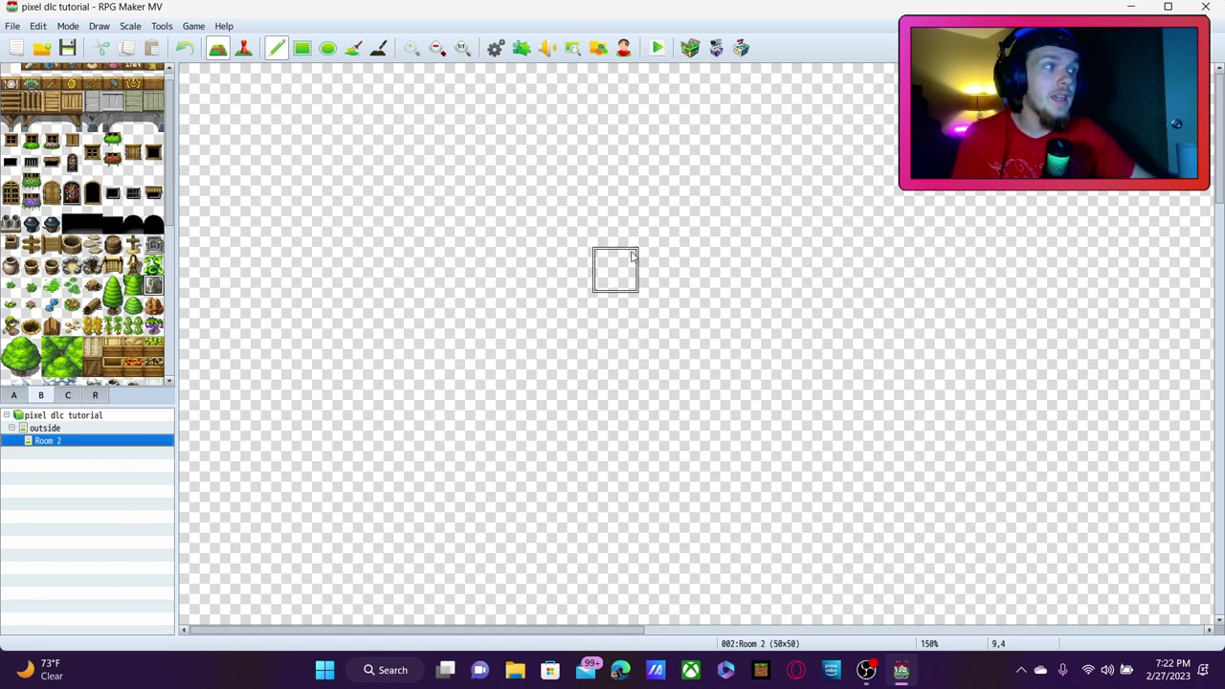
{"action": "left_click", "coordinate": [101, 430]}
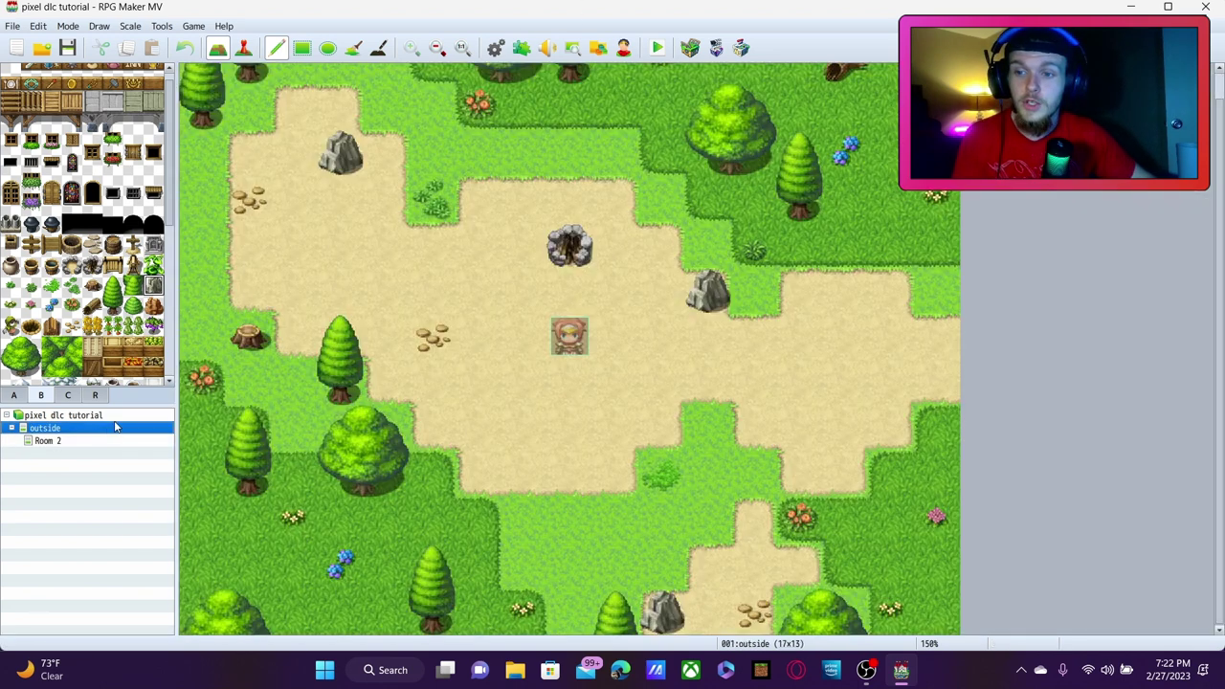
{"action": "left_click", "coordinate": [124, 440]}
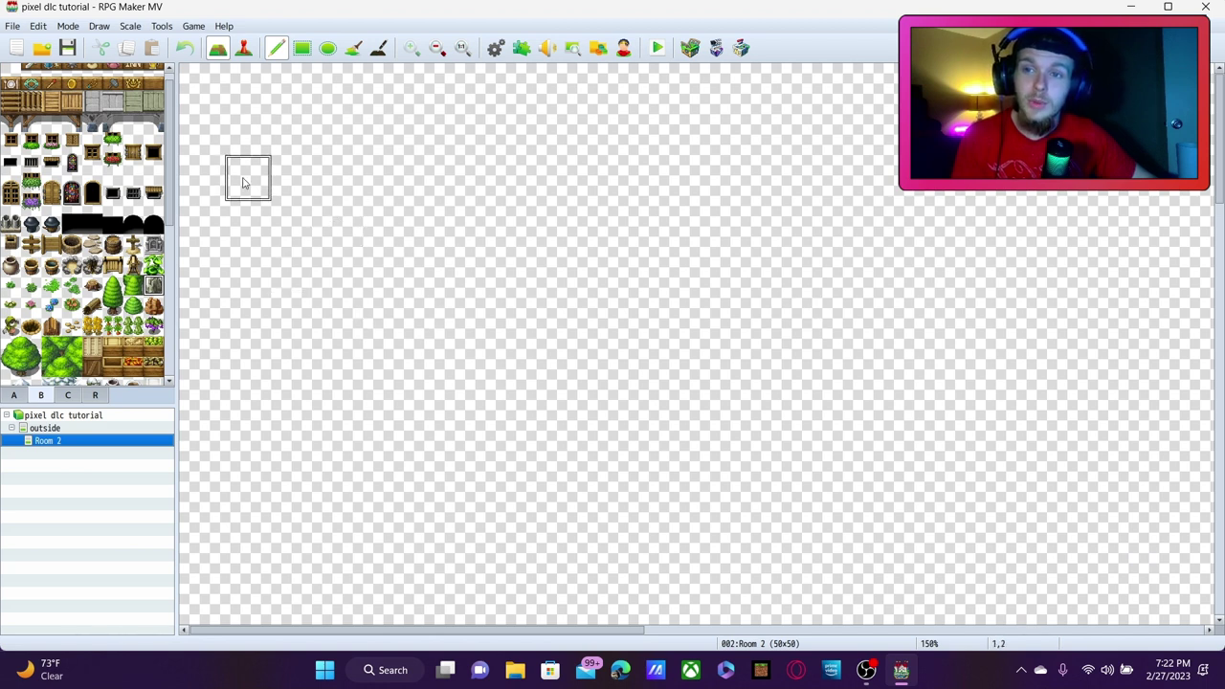
Open the dungeon generator for the Room 2 map
{"action": "right_click", "coordinate": [48, 444]}
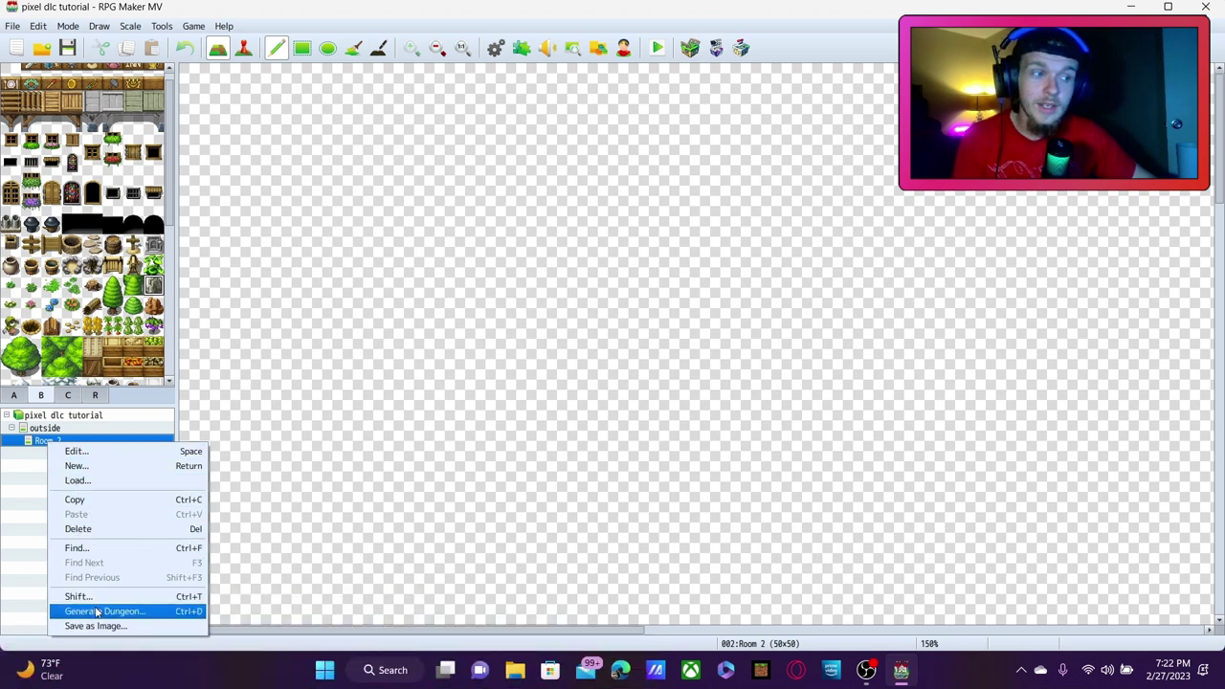
{"action": "left_click", "coordinate": [97, 611]}
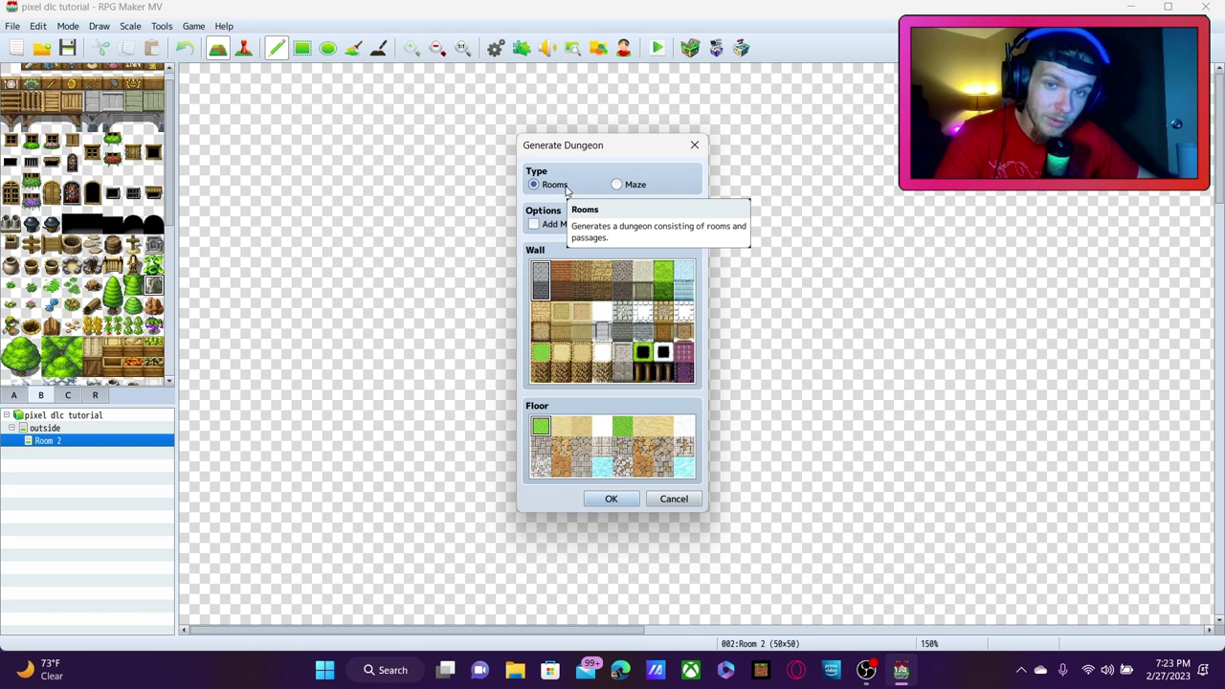
{"action": "left_click", "coordinate": [616, 185]}
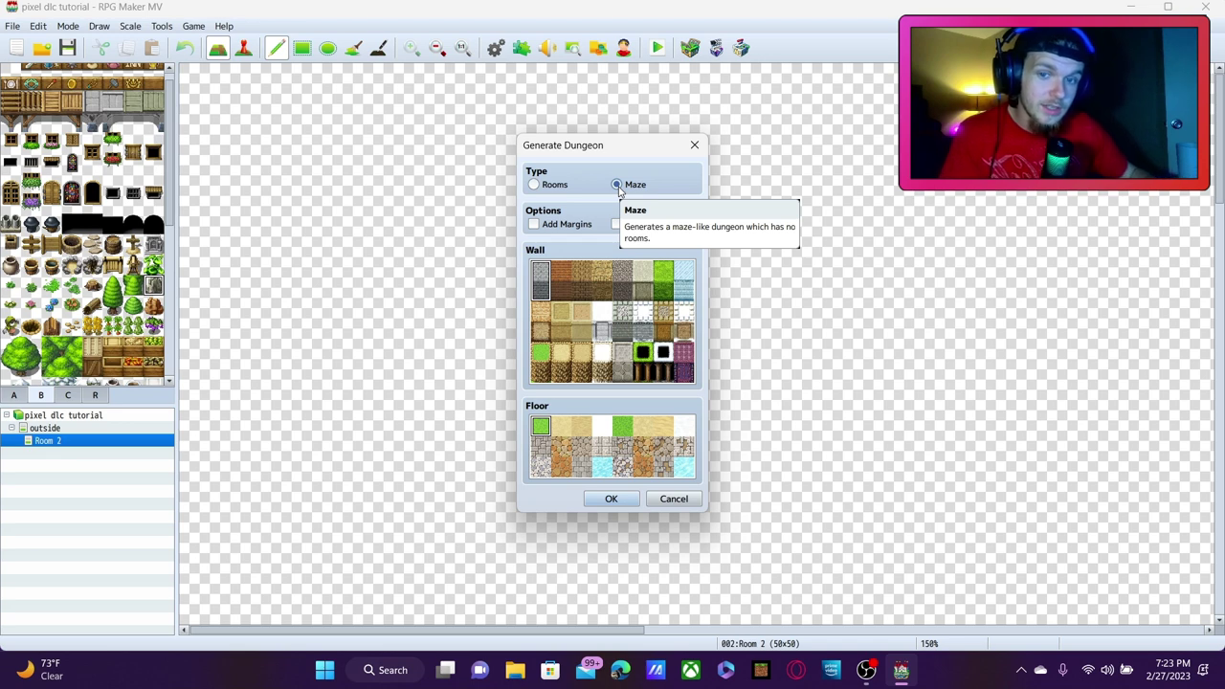
{"action": "left_click", "coordinate": [561, 279]}
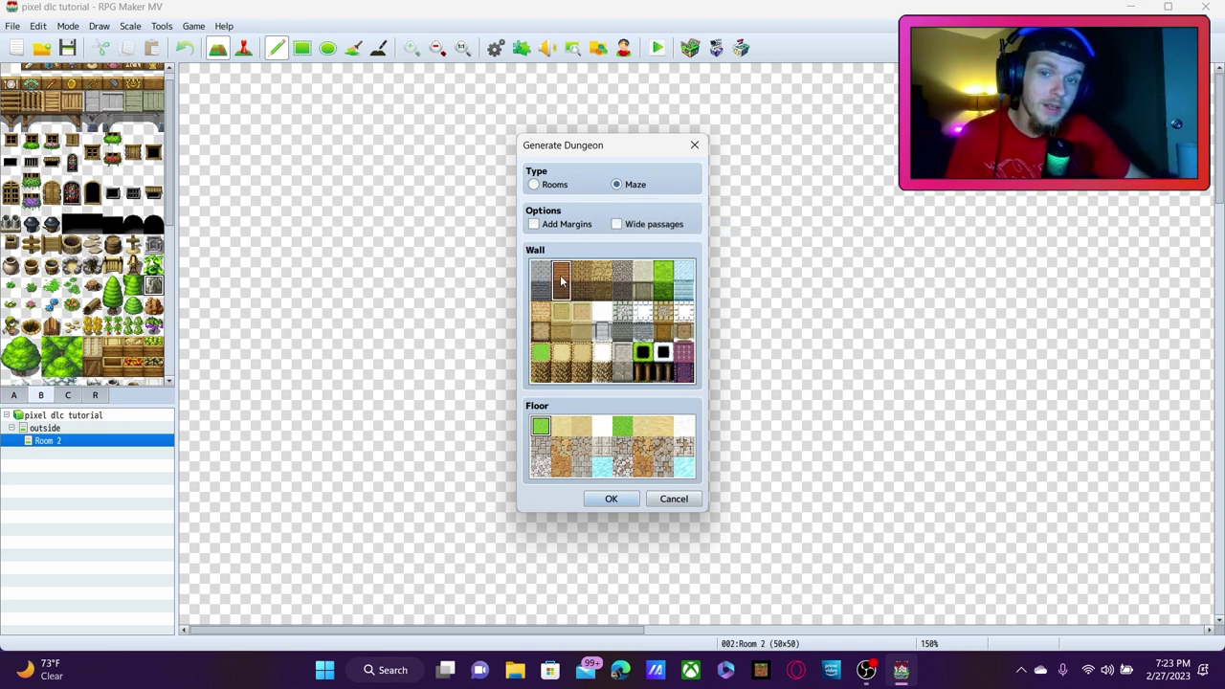
{"action": "left_click", "coordinate": [538, 274]}
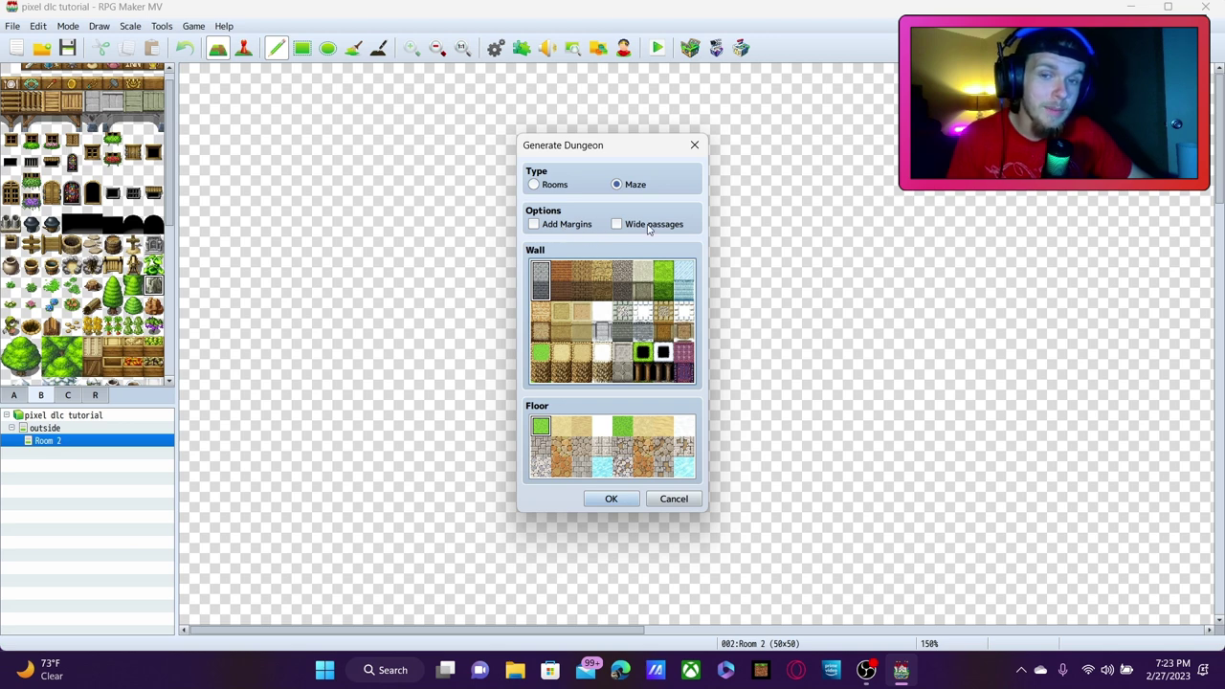
{"action": "left_click", "coordinate": [535, 227]}
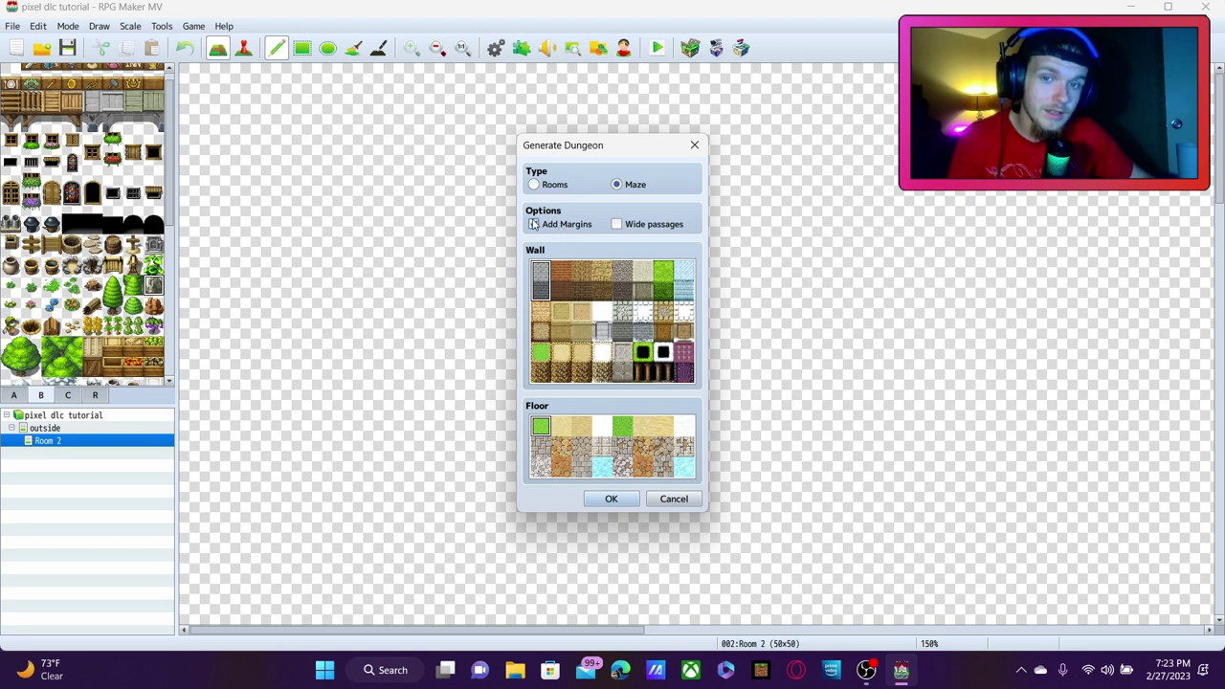
{"action": "left_click", "coordinate": [535, 224]}
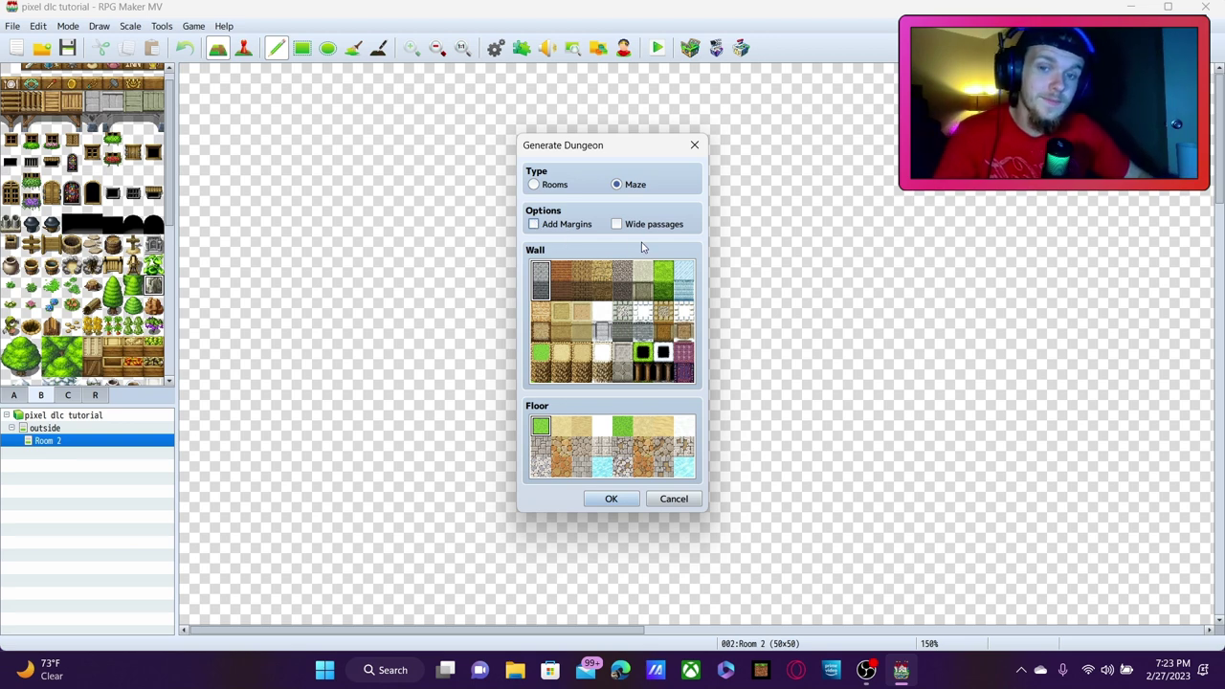
{"action": "left_click", "coordinate": [561, 287]}
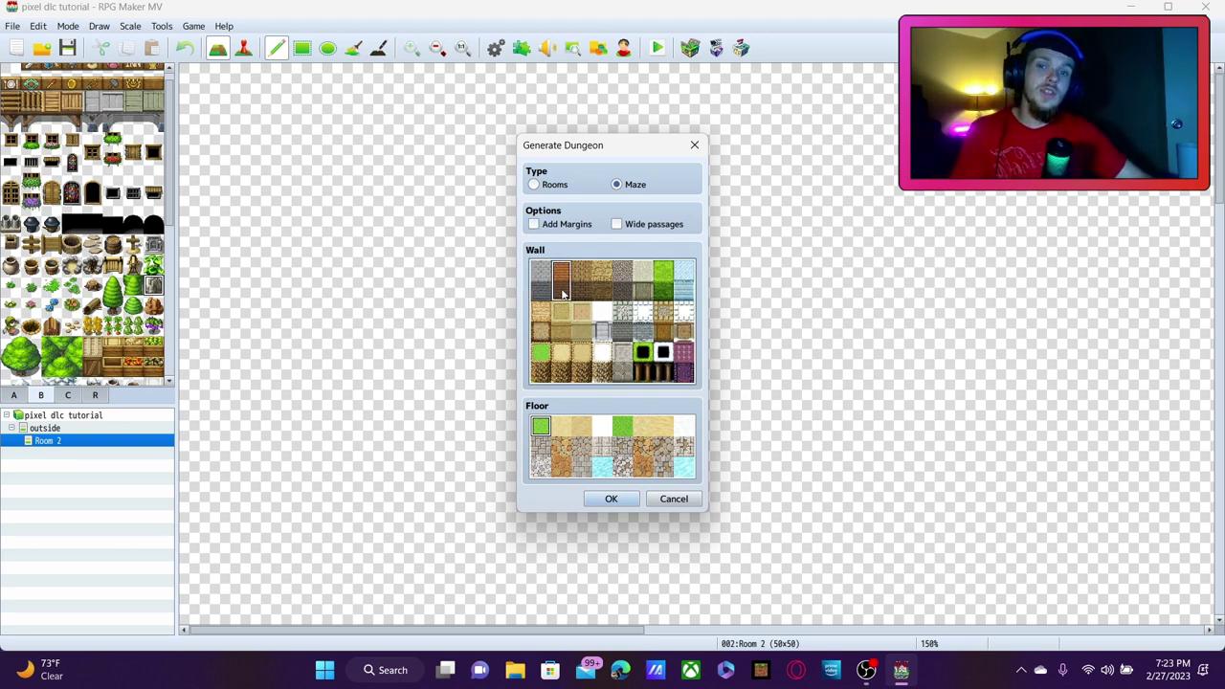
{"action": "left_click", "coordinate": [534, 184]}
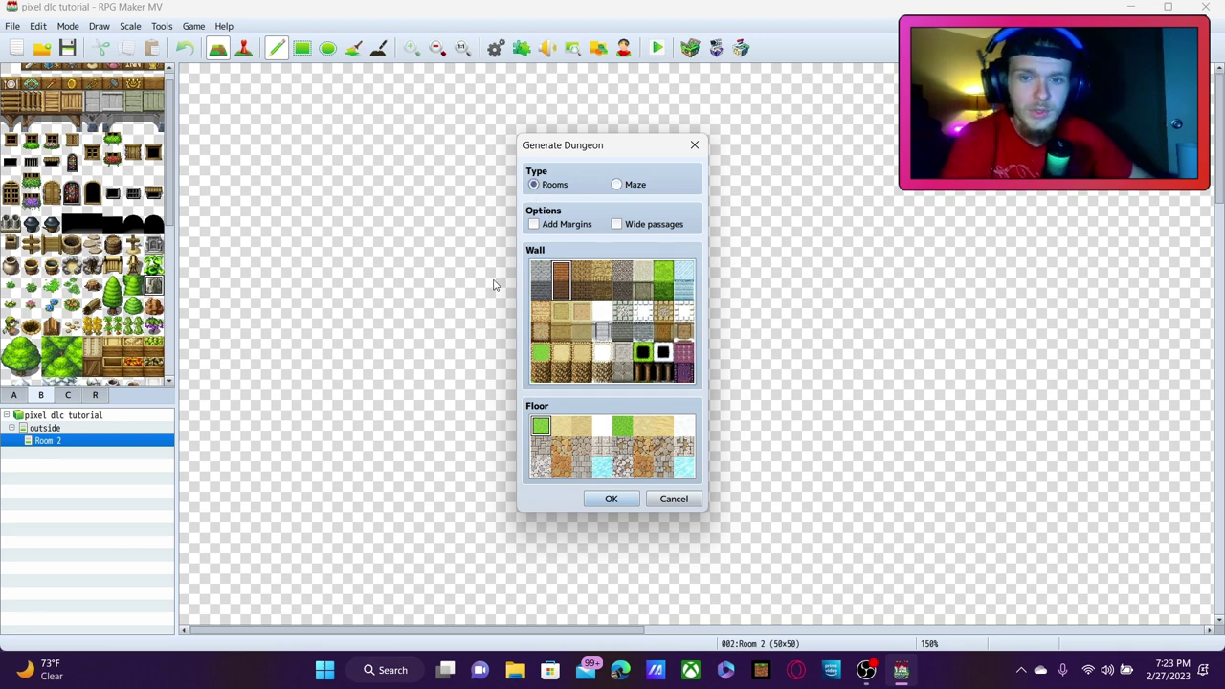
Try out the available dungeon wall styles and choose the bright green wall from the first row
{"action": "left_click", "coordinate": [544, 285]}
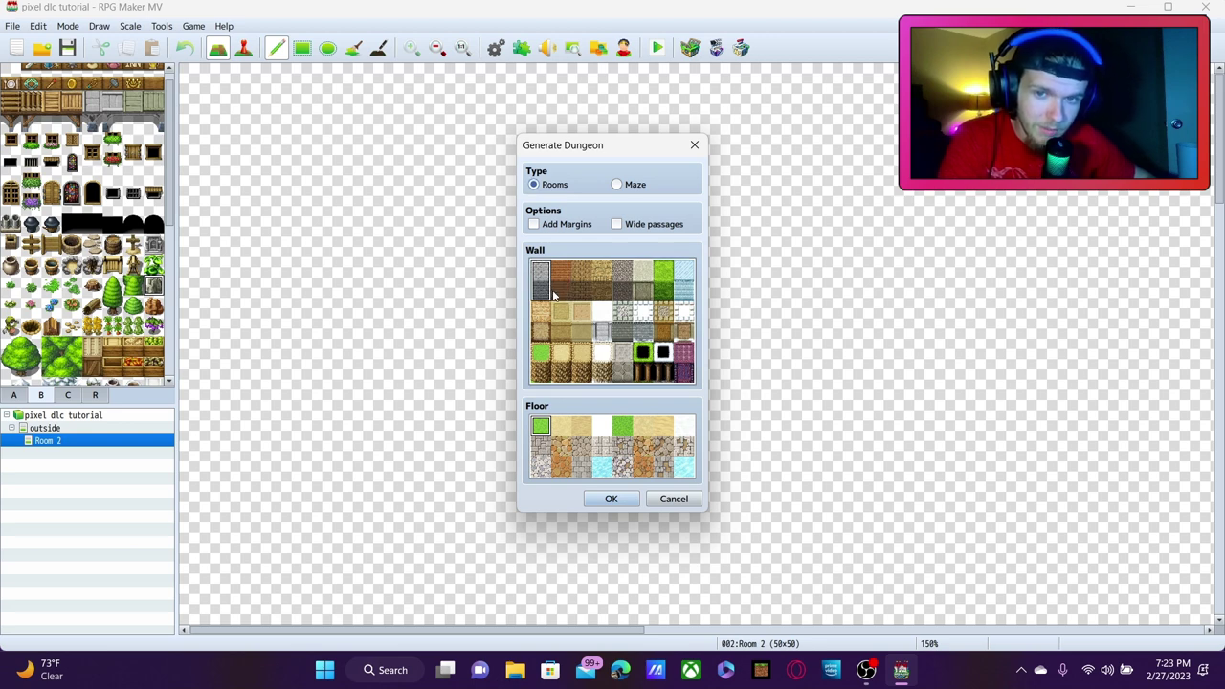
{"action": "left_click", "coordinate": [561, 293]}
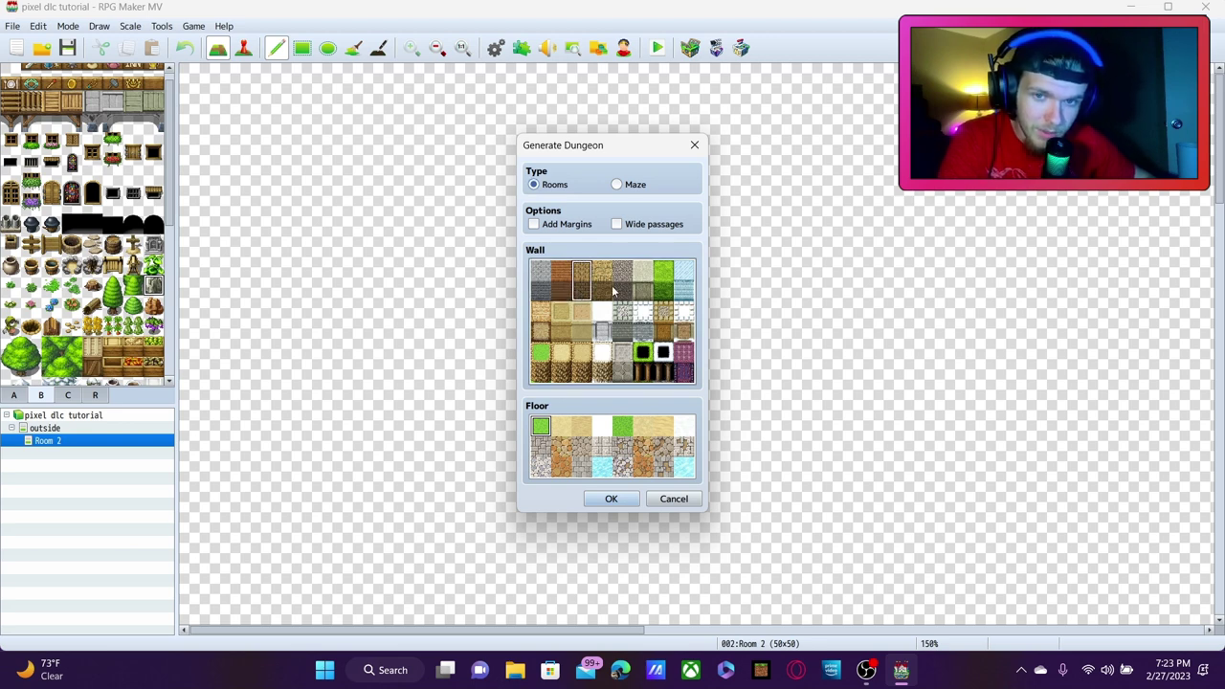
{"action": "left_click", "coordinate": [611, 292]}
{"action": "left_click", "coordinate": [627, 295]}
{"action": "left_click", "coordinate": [647, 296]}
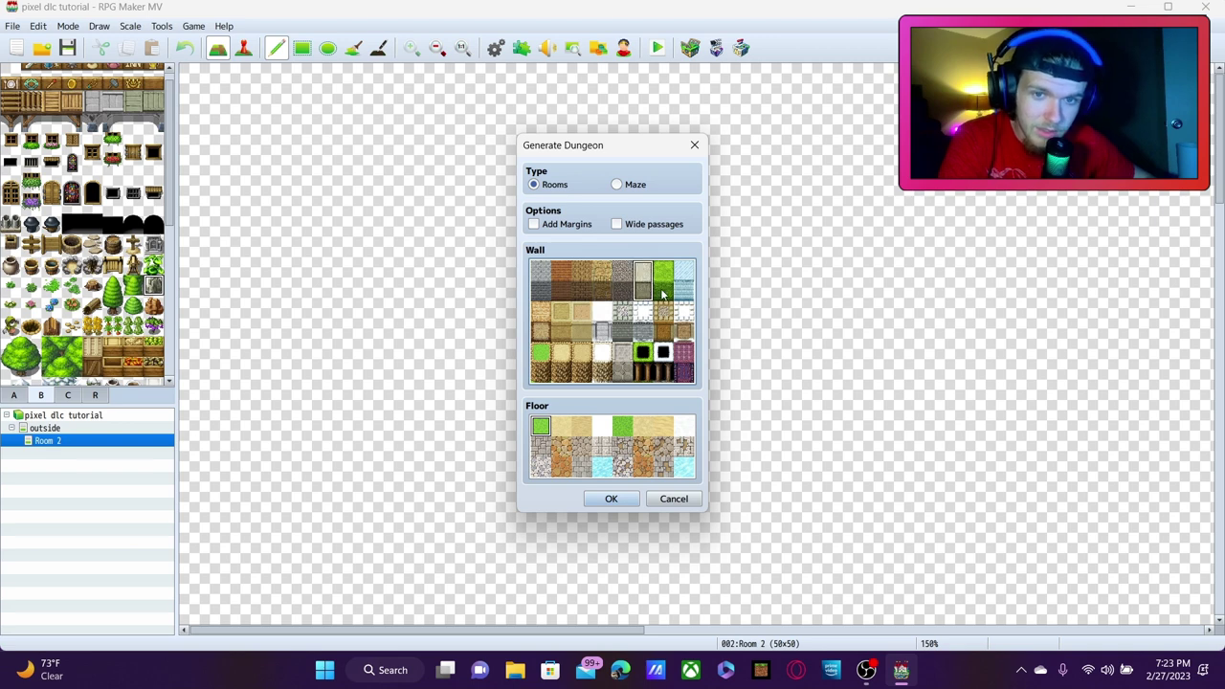
{"action": "left_click", "coordinate": [665, 294]}
{"action": "left_click", "coordinate": [684, 287]}
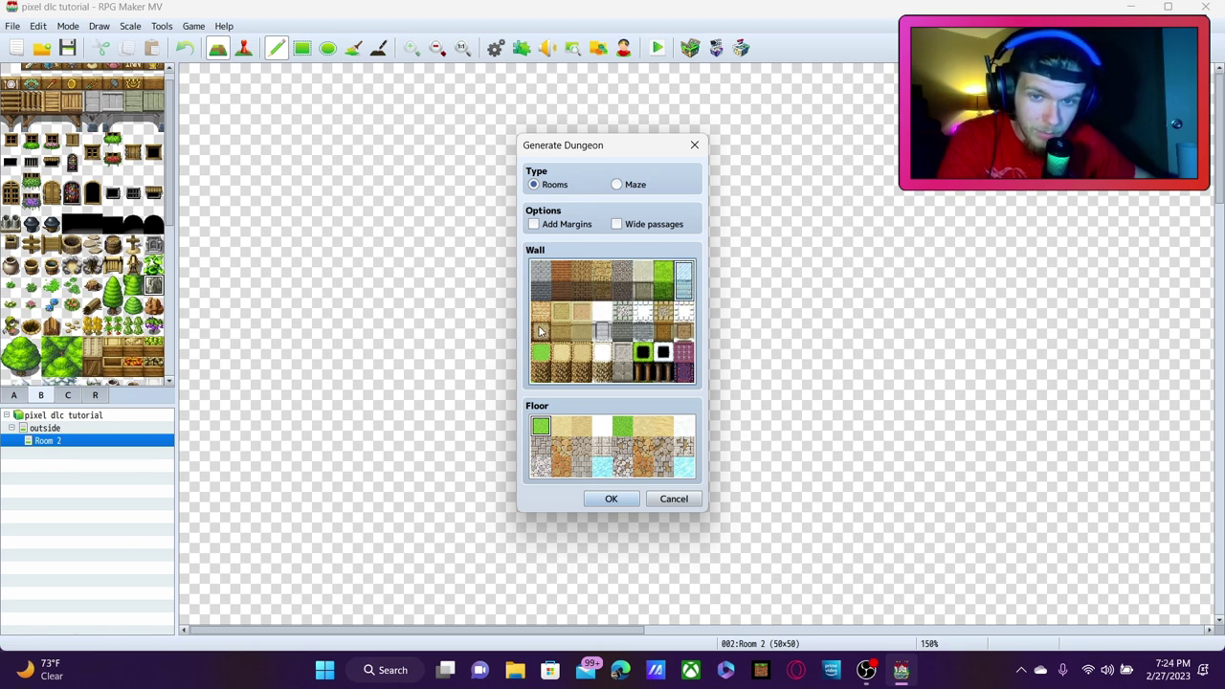
{"action": "left_click", "coordinate": [541, 321]}
{"action": "left_click", "coordinate": [583, 321]}
{"action": "left_click", "coordinate": [623, 323]}
{"action": "left_click", "coordinate": [665, 325]}
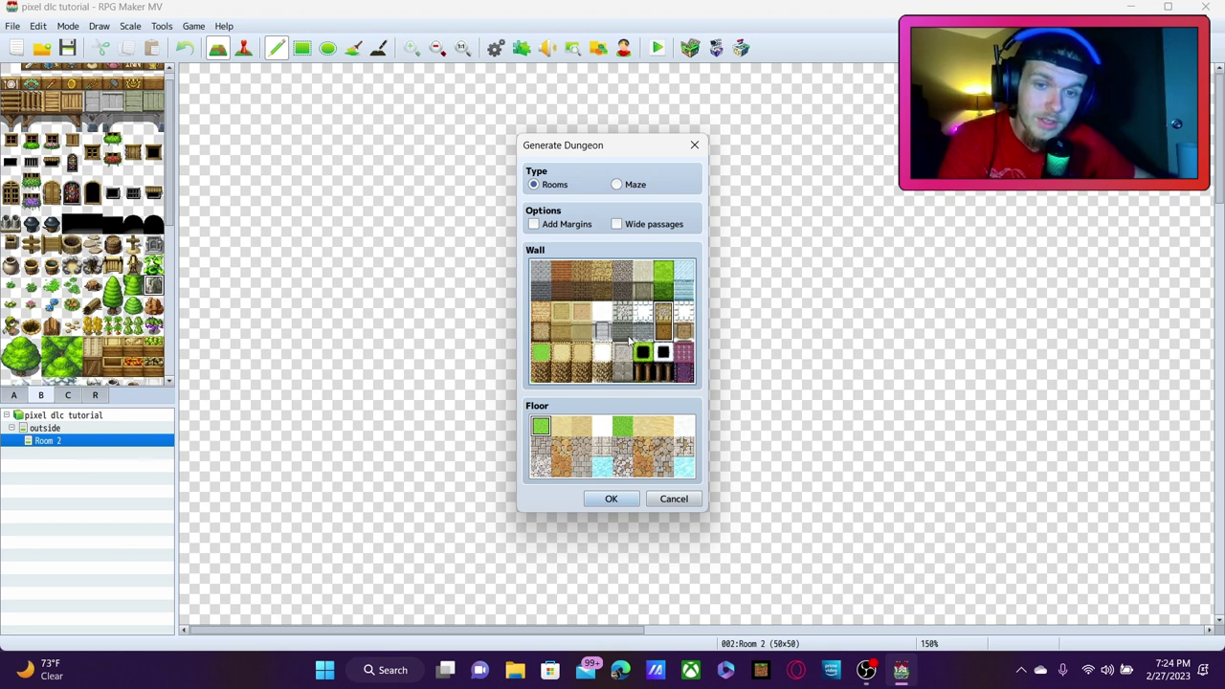
{"action": "left_click", "coordinate": [669, 274]}
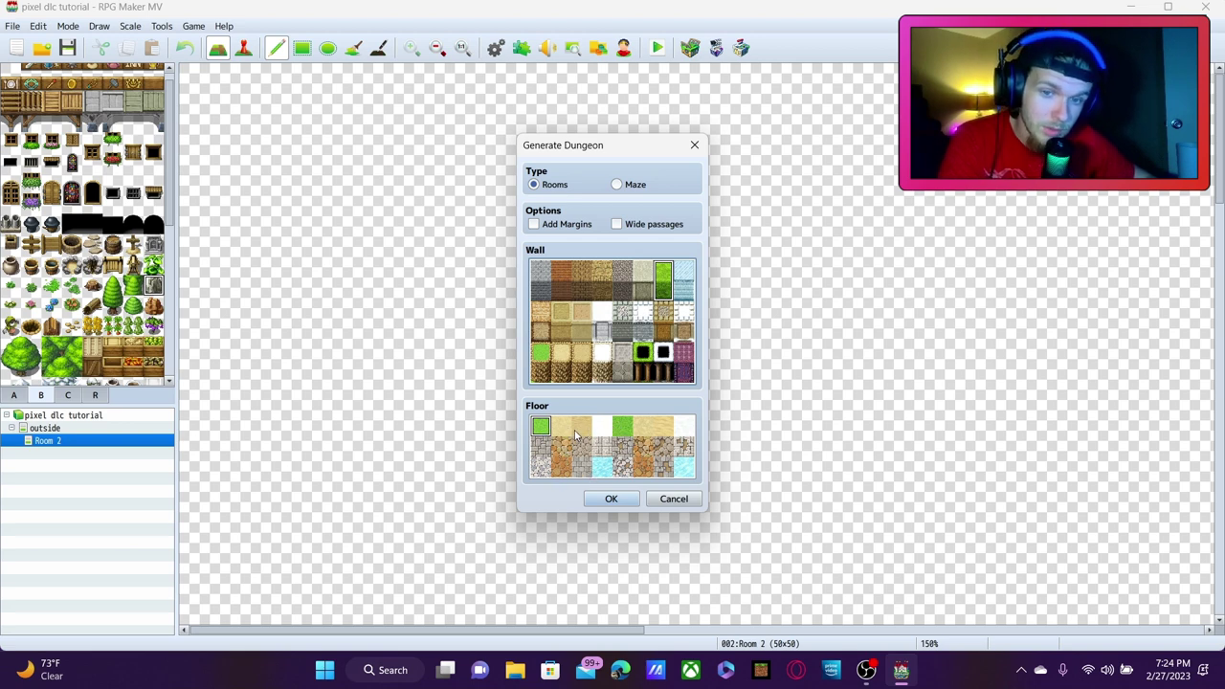
Choose the green grass floor in the middle of the first floor row and generate the rooms-type dungeon
{"action": "left_click", "coordinate": [618, 428]}
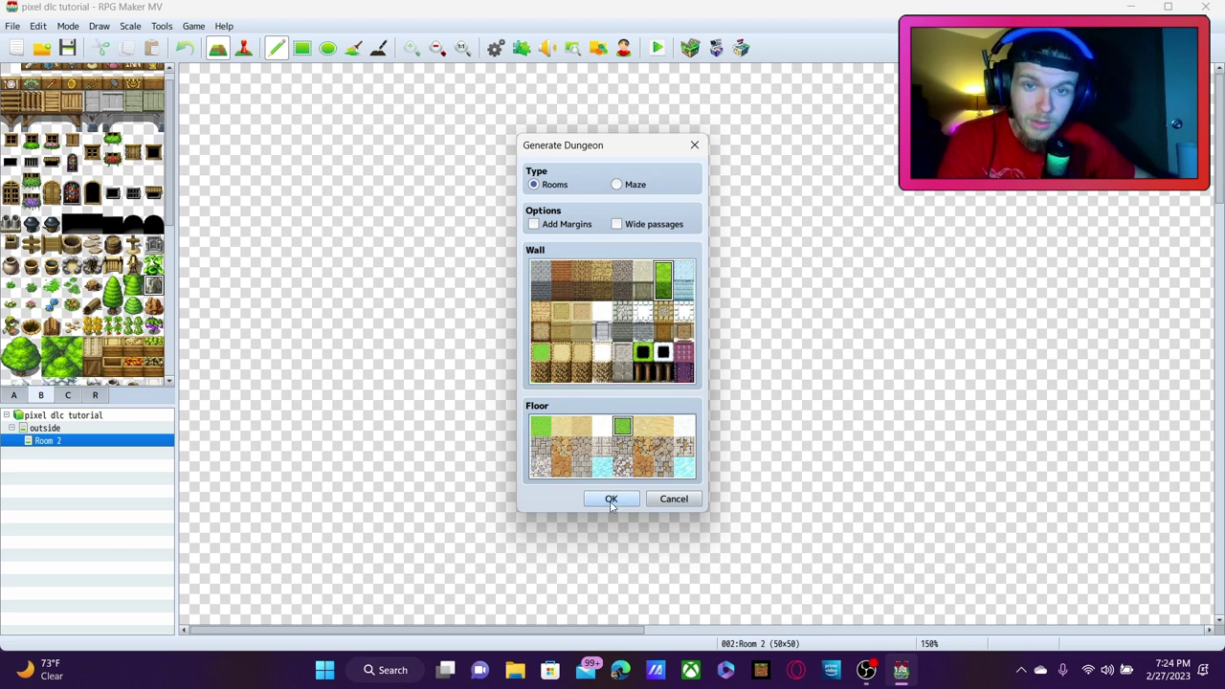
{"action": "left_click", "coordinate": [610, 500]}
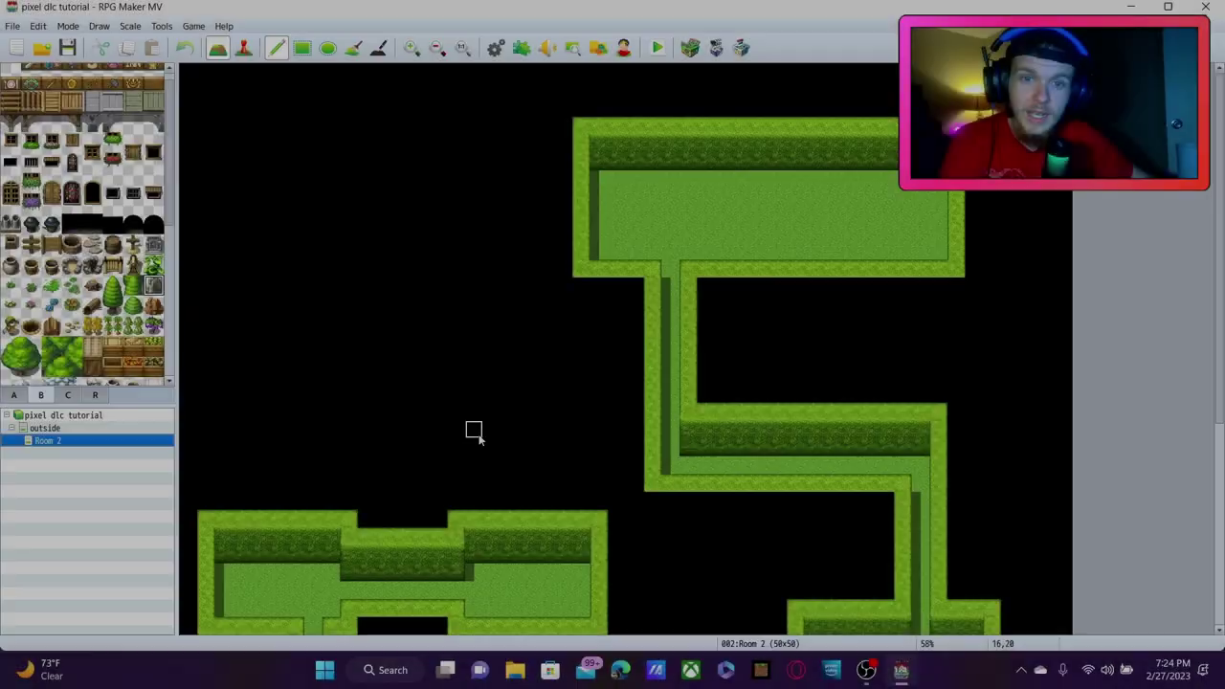
Look over the generated rooms and passages across the whole Room 2 map
{"action": "scroll", "coordinate": [473, 433], "scroll_direction": "down", "scroll_amount": 4}
{"action": "scroll", "coordinate": [475, 437], "scroll_direction": "down", "scroll_amount": 3}
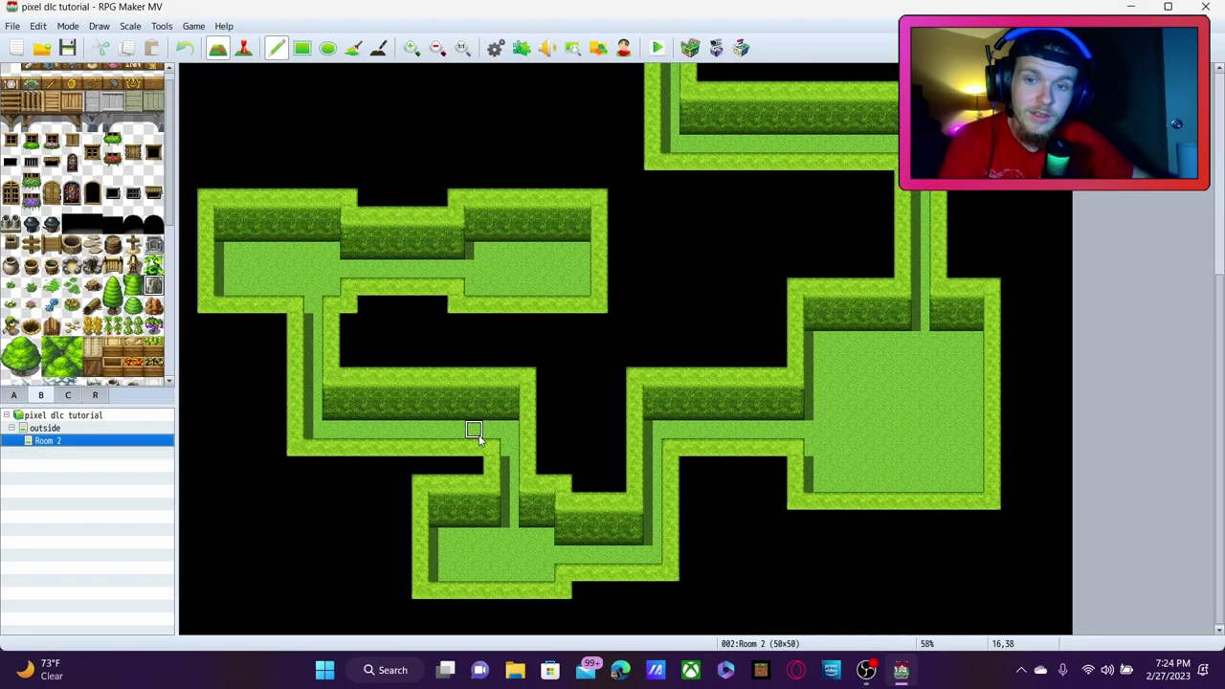
{"action": "scroll", "coordinate": [479, 436], "scroll_direction": "up", "scroll_amount": 3}
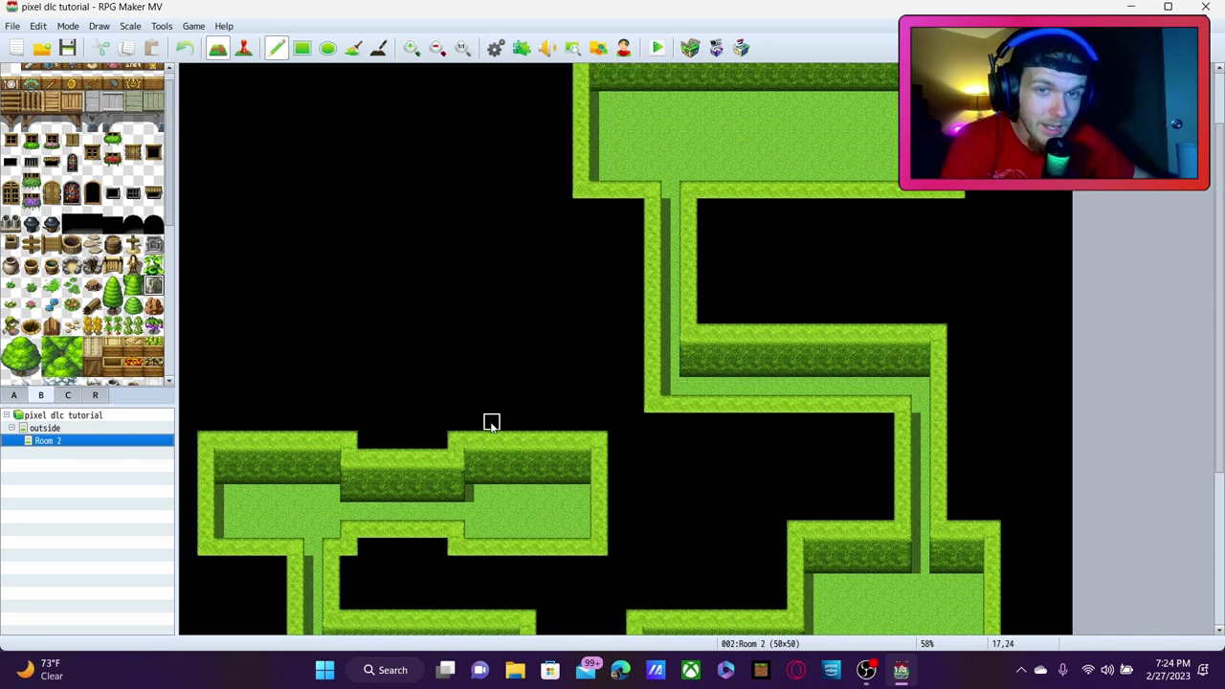
{"action": "scroll", "coordinate": [491, 423], "scroll_direction": "up", "scroll_amount": 1}
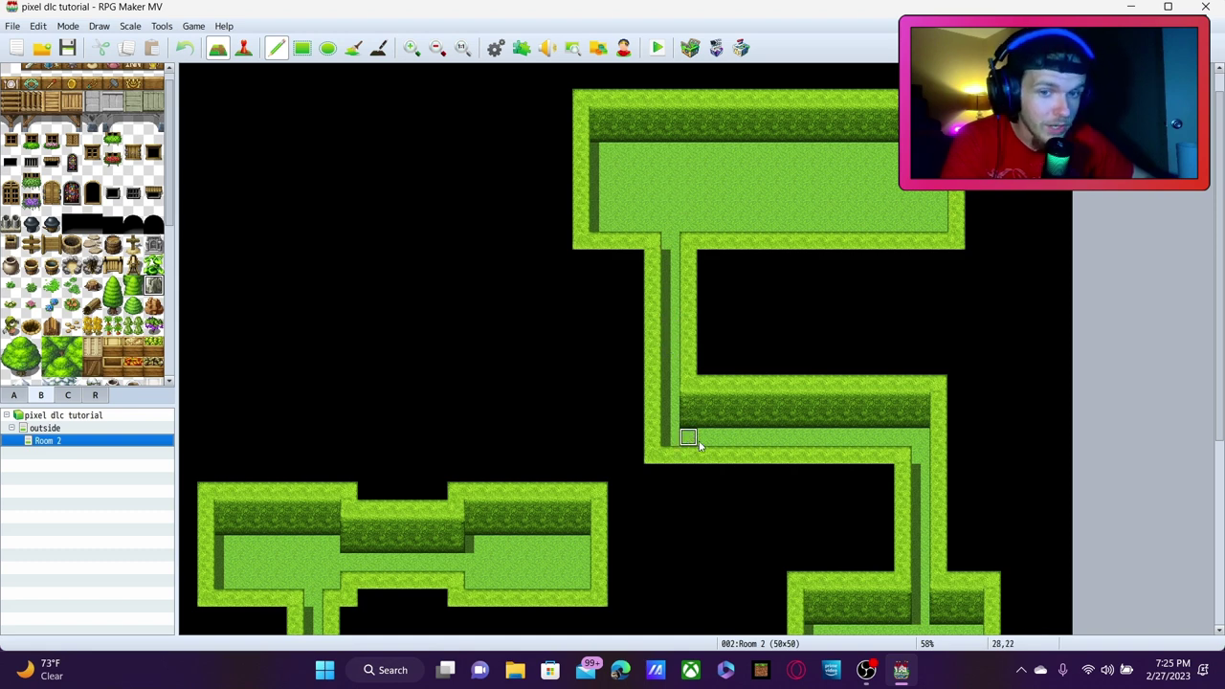
{"action": "scroll", "coordinate": [802, 468], "scroll_direction": "down", "scroll_amount": 3}
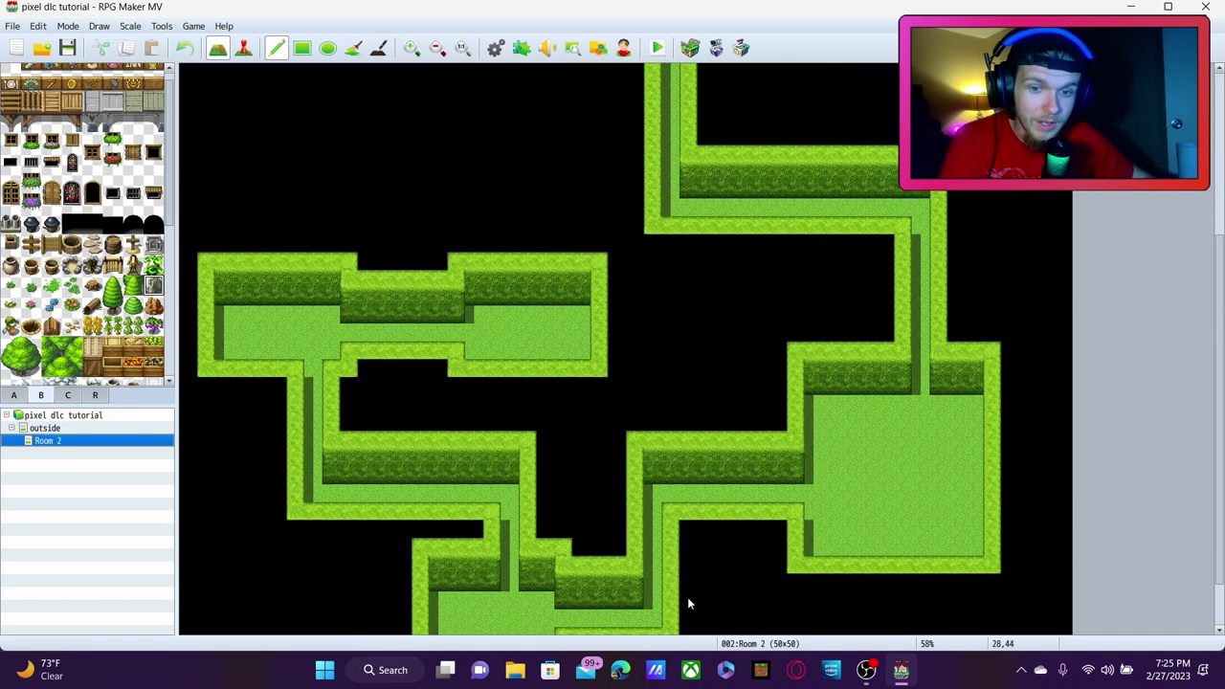
{"action": "scroll", "coordinate": [550, 607], "scroll_direction": "down", "scroll_amount": 1}
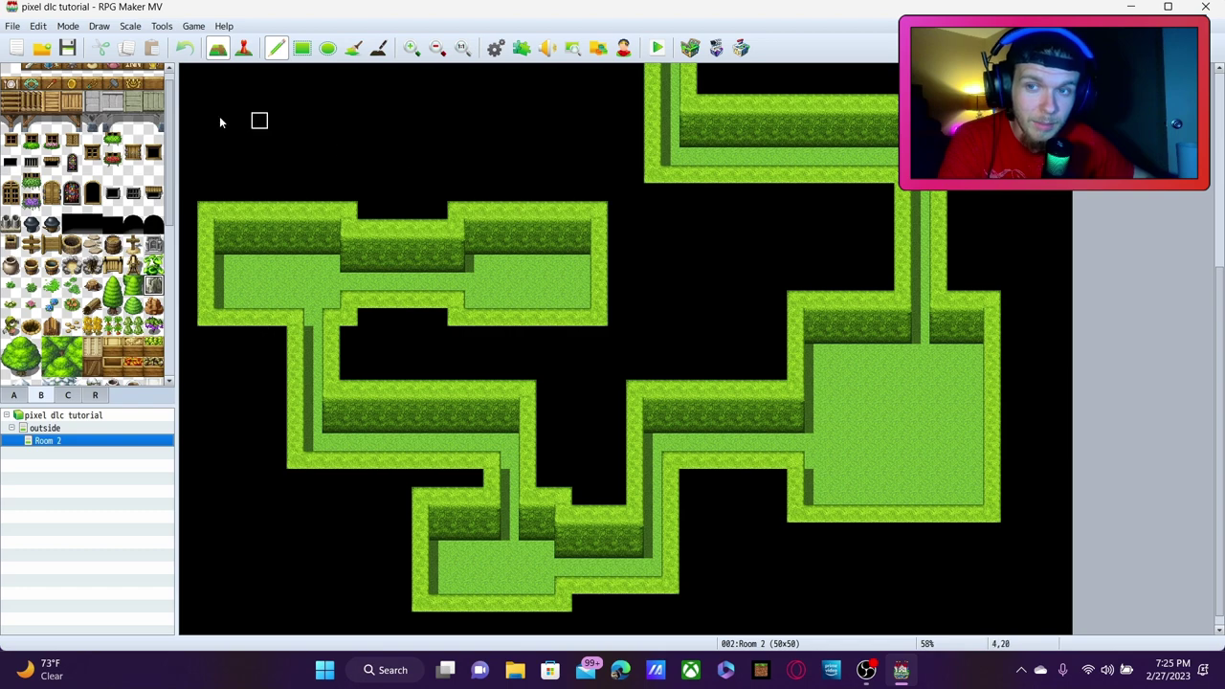
{"action": "scroll", "coordinate": [386, 351], "scroll_direction": "up", "scroll_amount": 3}
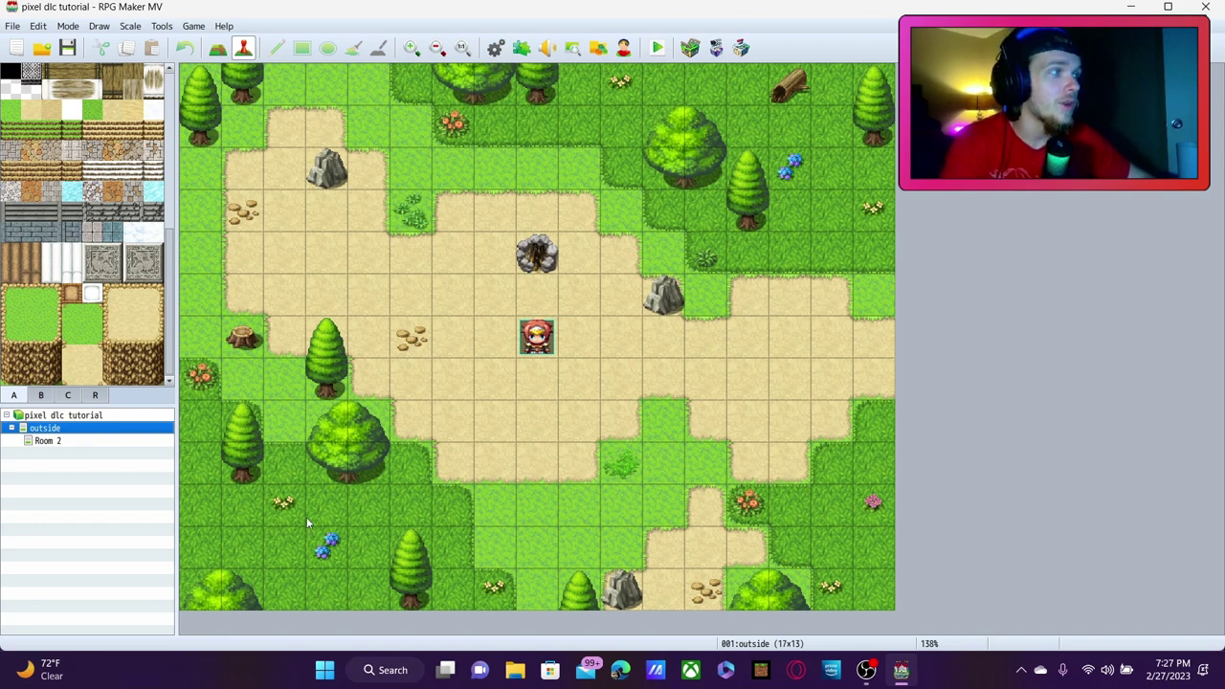
Place a single hole tile on the outside map's sand at 14,7, undoing the trial flood fill of holes
{"action": "left_click", "coordinate": [39, 398]}
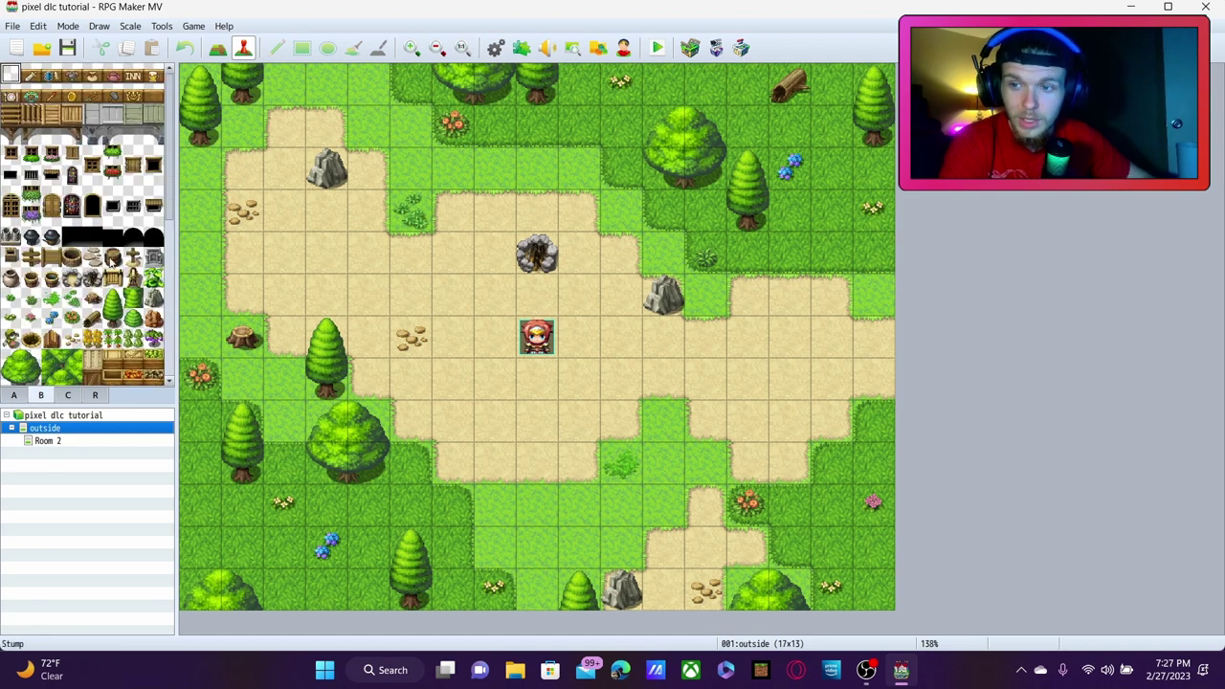
{"action": "scroll", "coordinate": [107, 268], "scroll_direction": "down", "scroll_amount": 3}
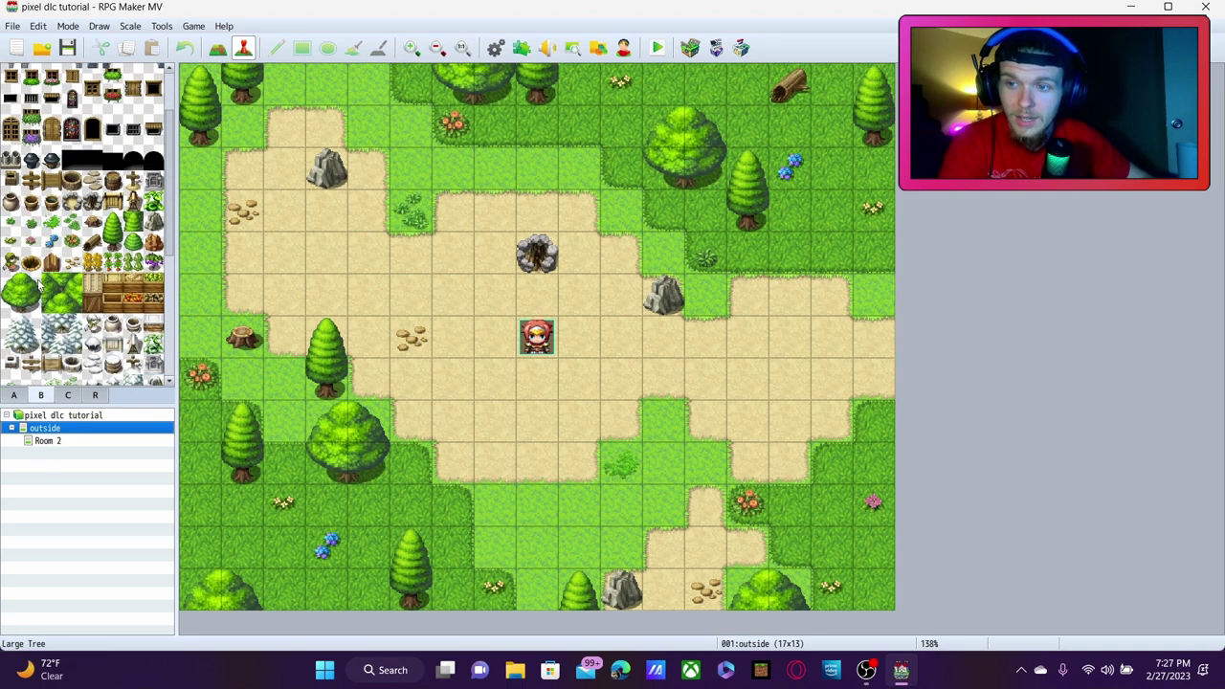
{"action": "left_click", "coordinate": [30, 262]}
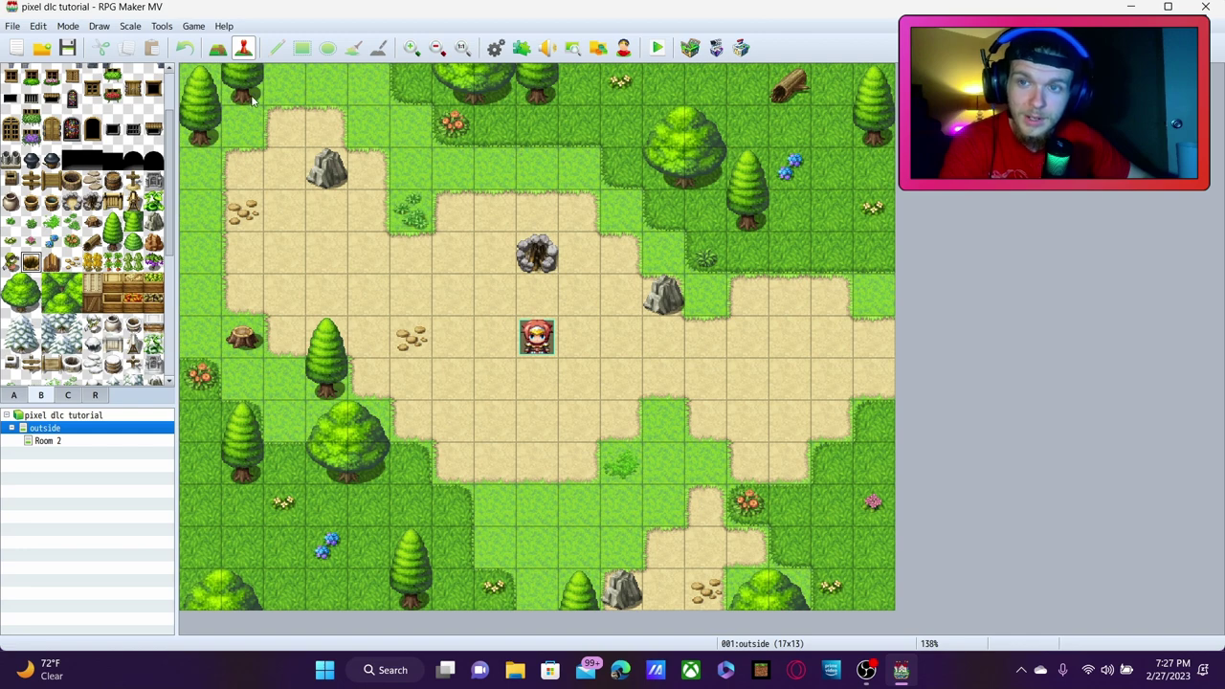
{"action": "left_click", "coordinate": [219, 49]}
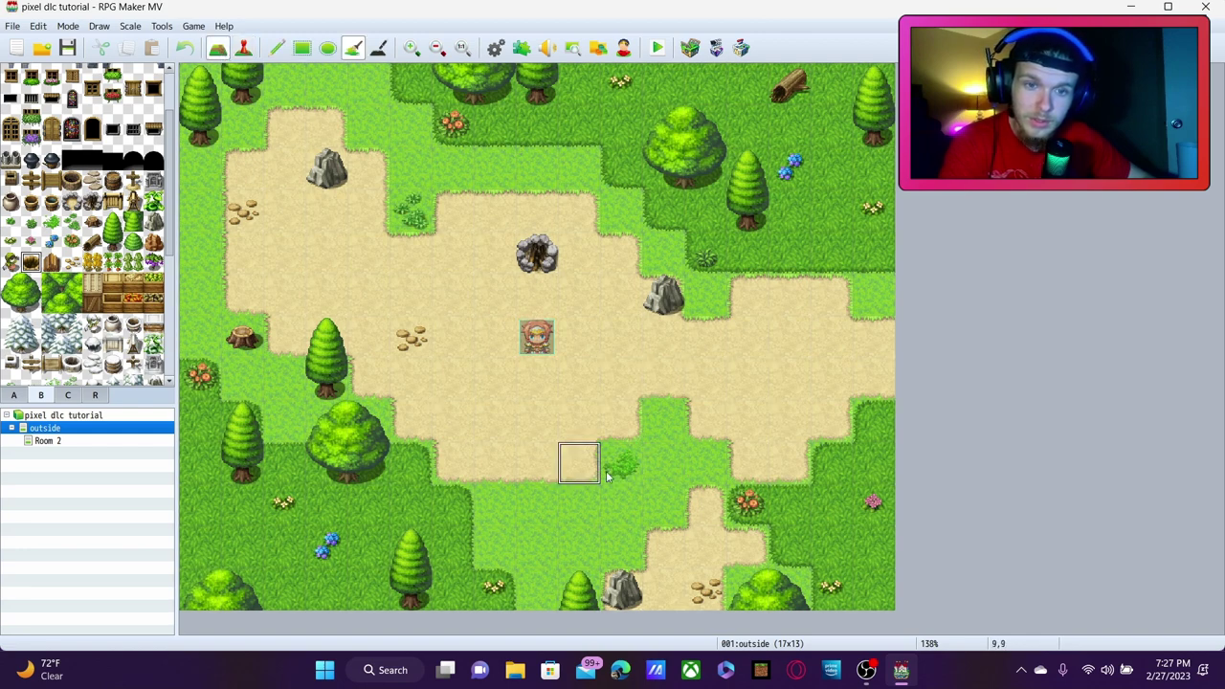
{"action": "left_click", "coordinate": [807, 357]}
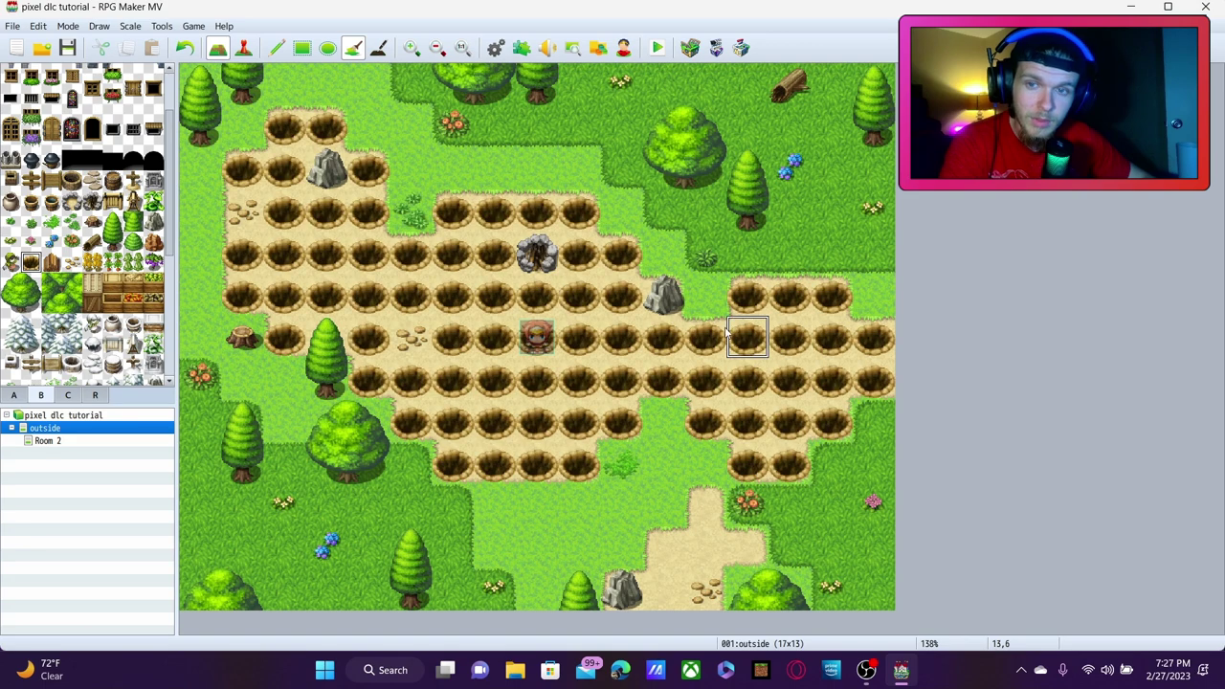
{"action": "left_click", "coordinate": [184, 48]}
{"action": "left_click", "coordinate": [277, 48]}
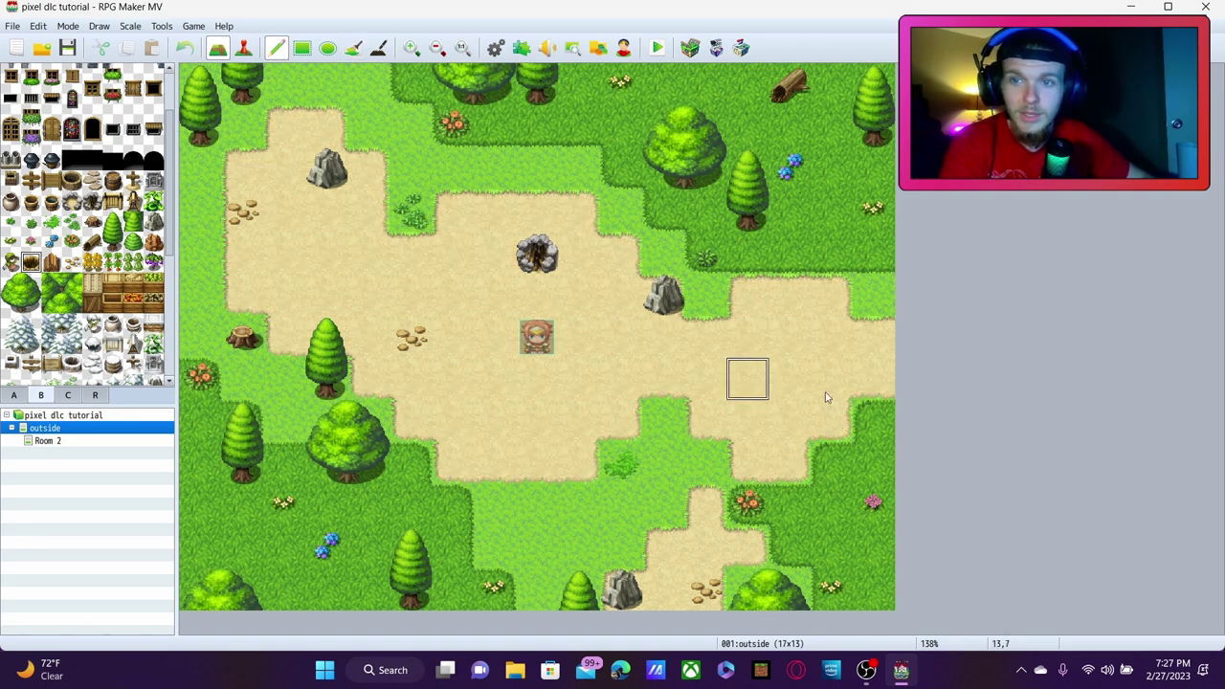
{"action": "left_click", "coordinate": [800, 379]}
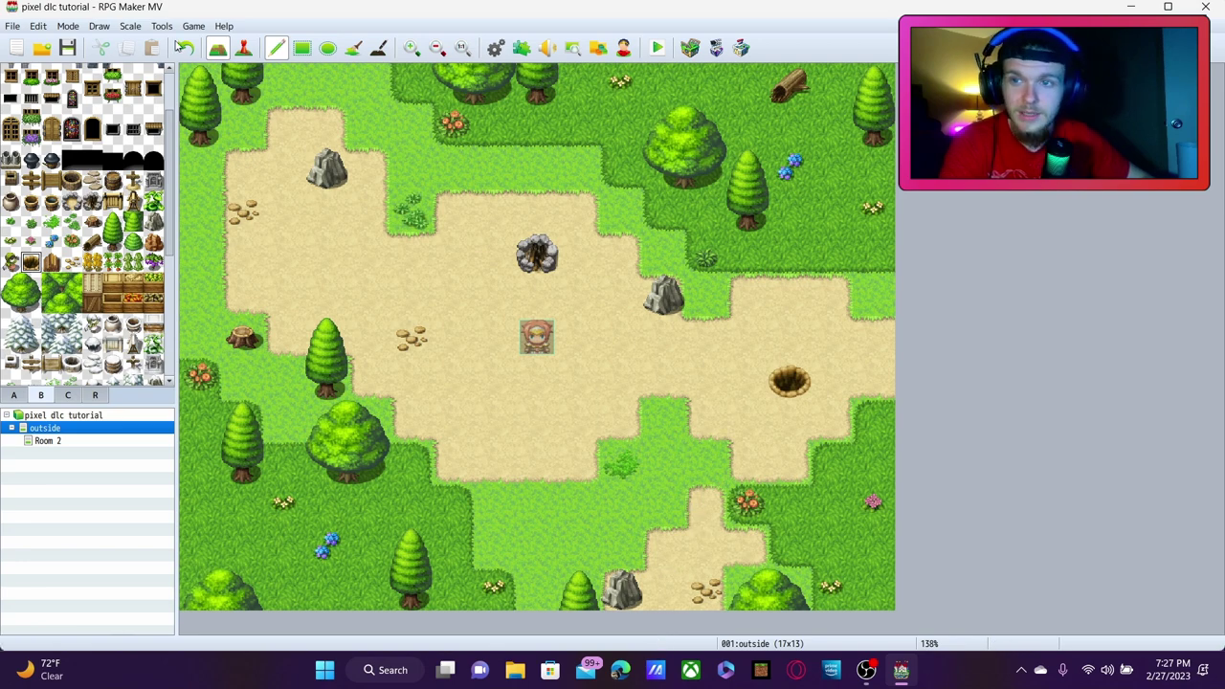
Create an event on the hole tile and name it "Dungeon entrance"
{"action": "left_click", "coordinate": [243, 48]}
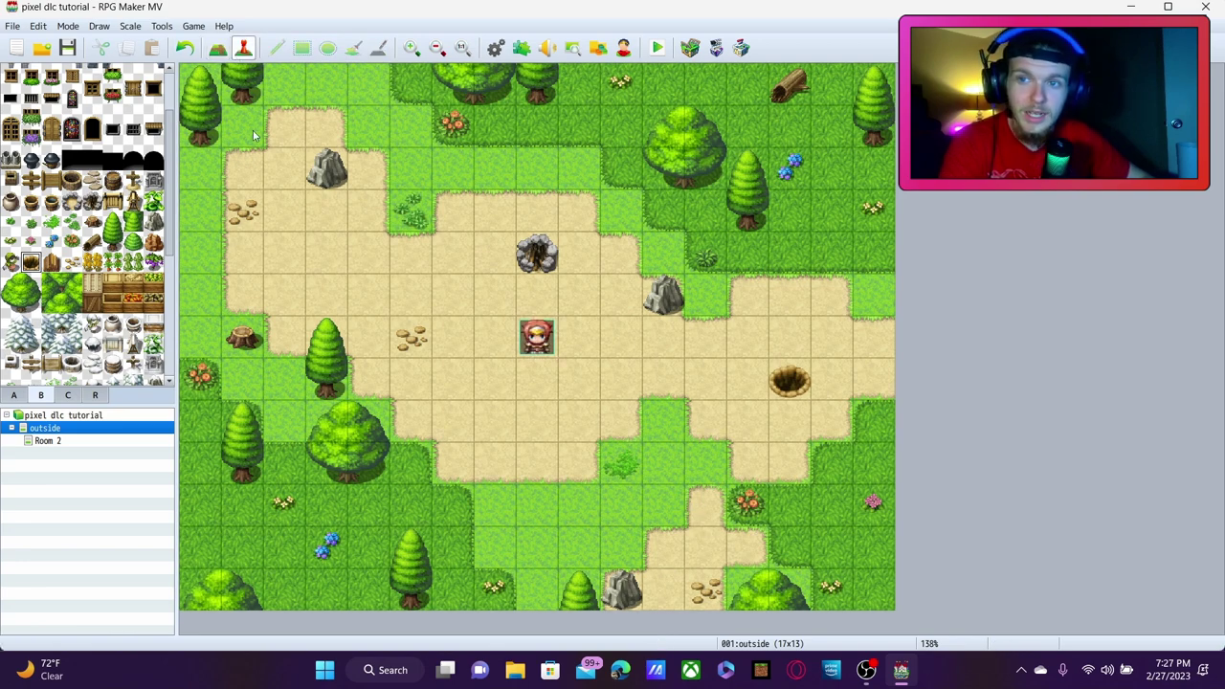
{"action": "left_click", "coordinate": [789, 379]}
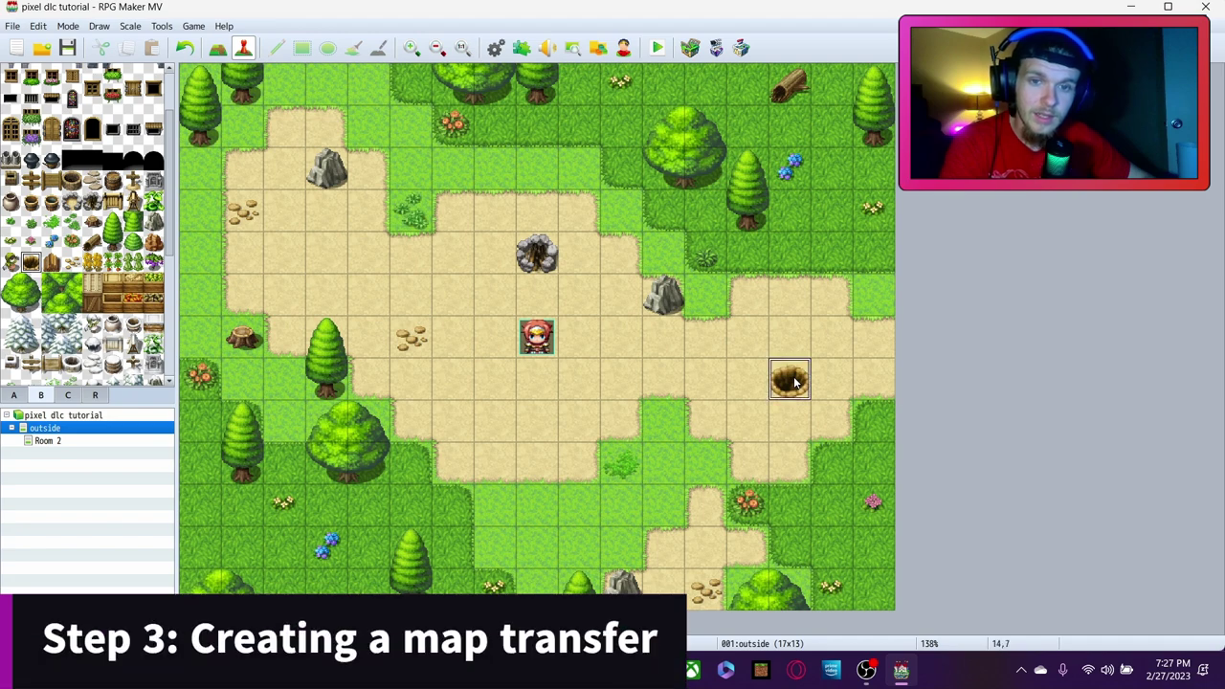
{"action": "double_click", "coordinate": [793, 376]}
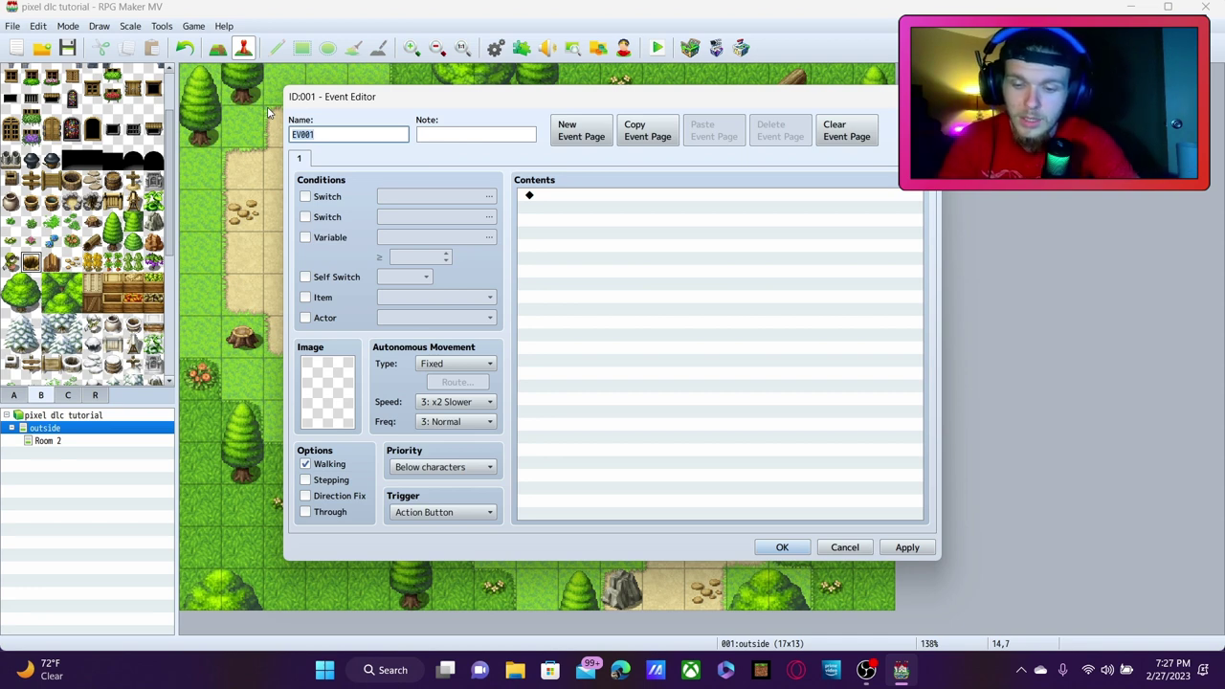
{"action": "type", "text": "p"}
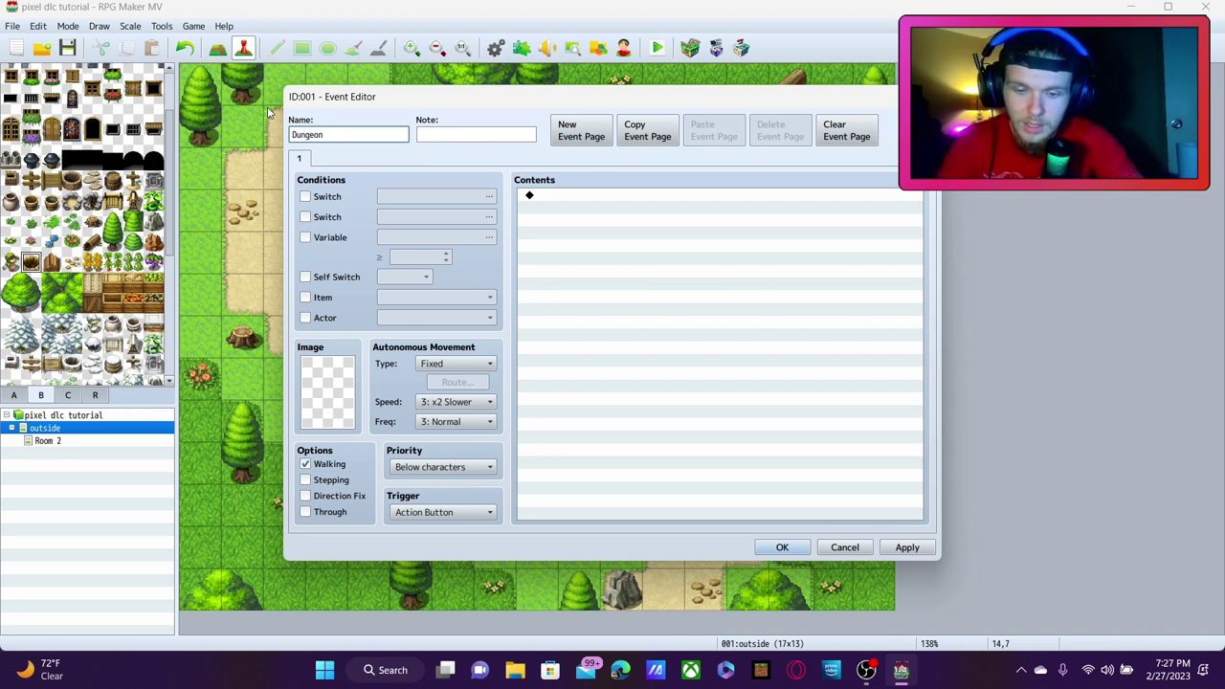
{"action": "type", "text": "ungeon entrance"}
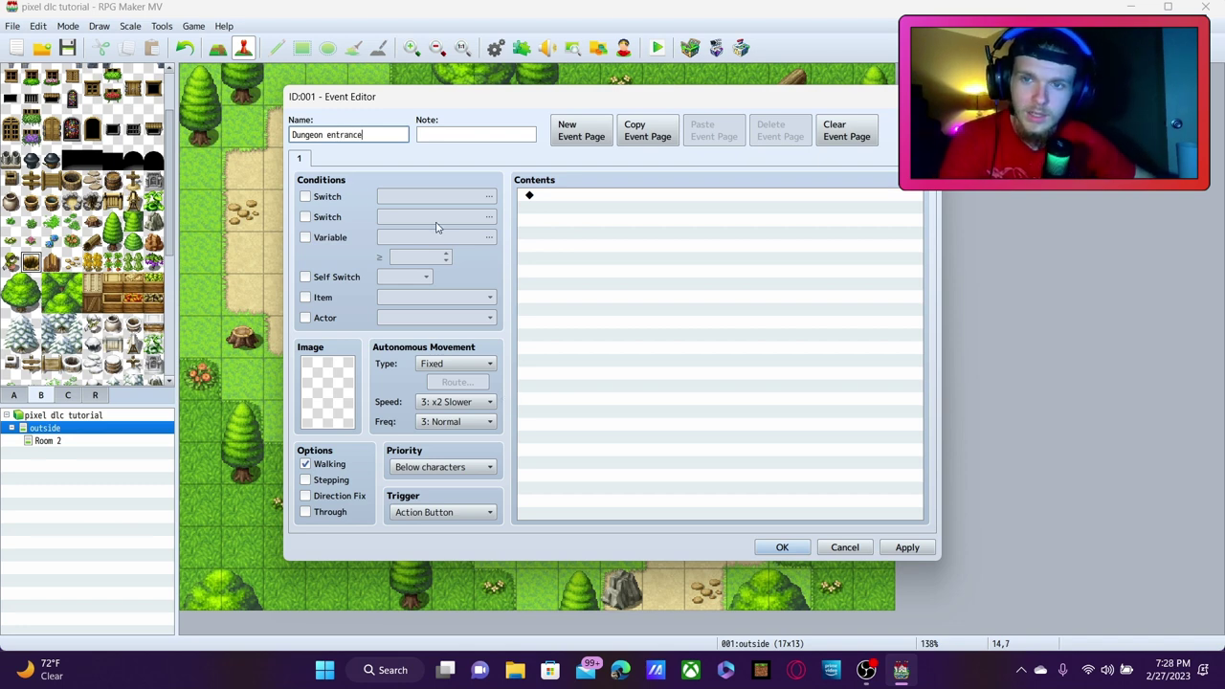
Check the event's image choices without picking one, and set its priority to Same as characters
{"action": "double_click", "coordinate": [333, 379]}
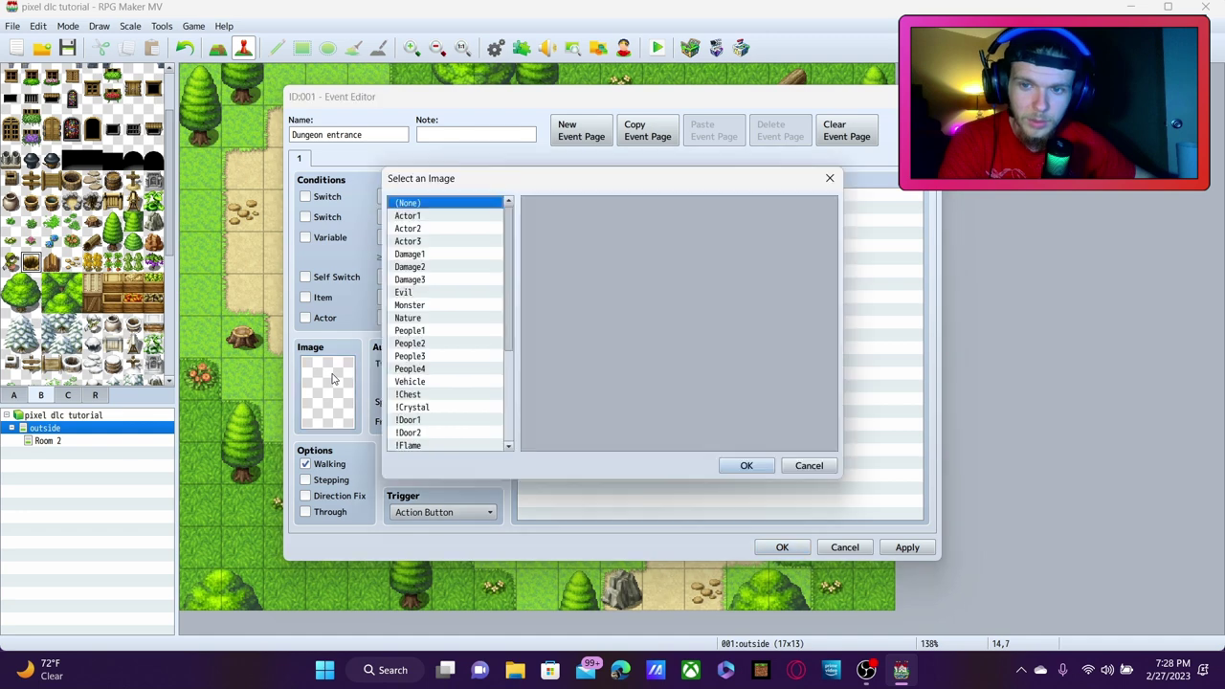
{"action": "left_click", "coordinate": [829, 179]}
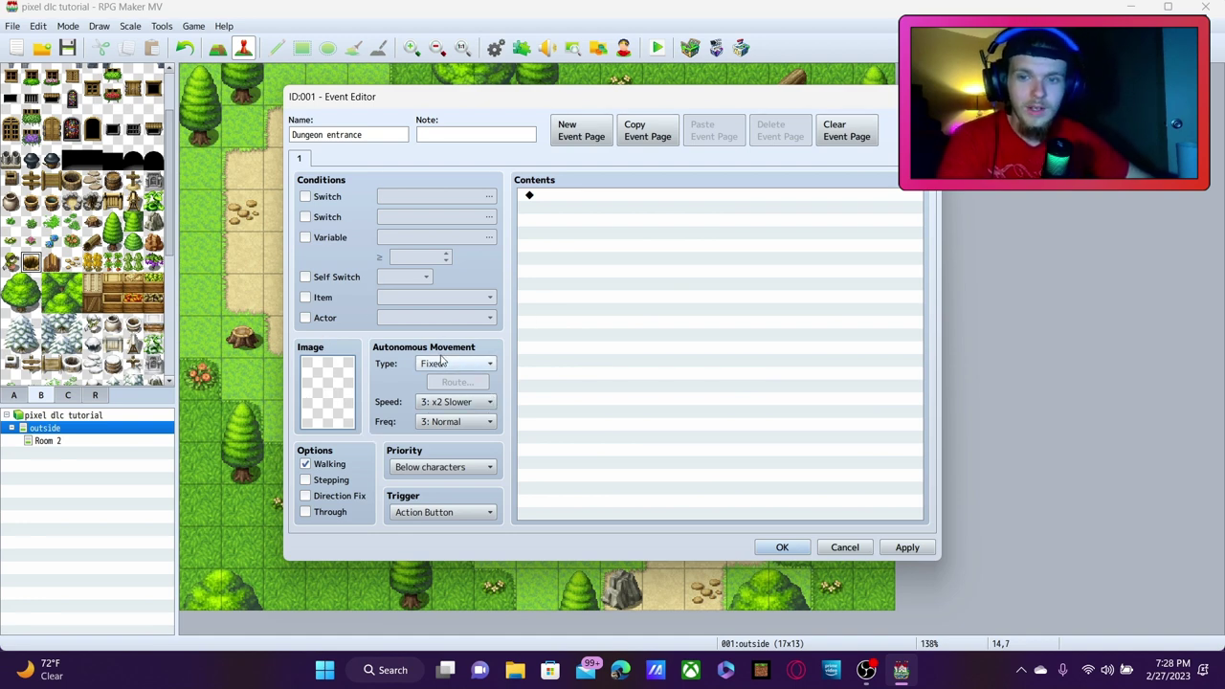
{"action": "left_click", "coordinate": [456, 478]}
{"action": "left_click", "coordinate": [455, 498]}
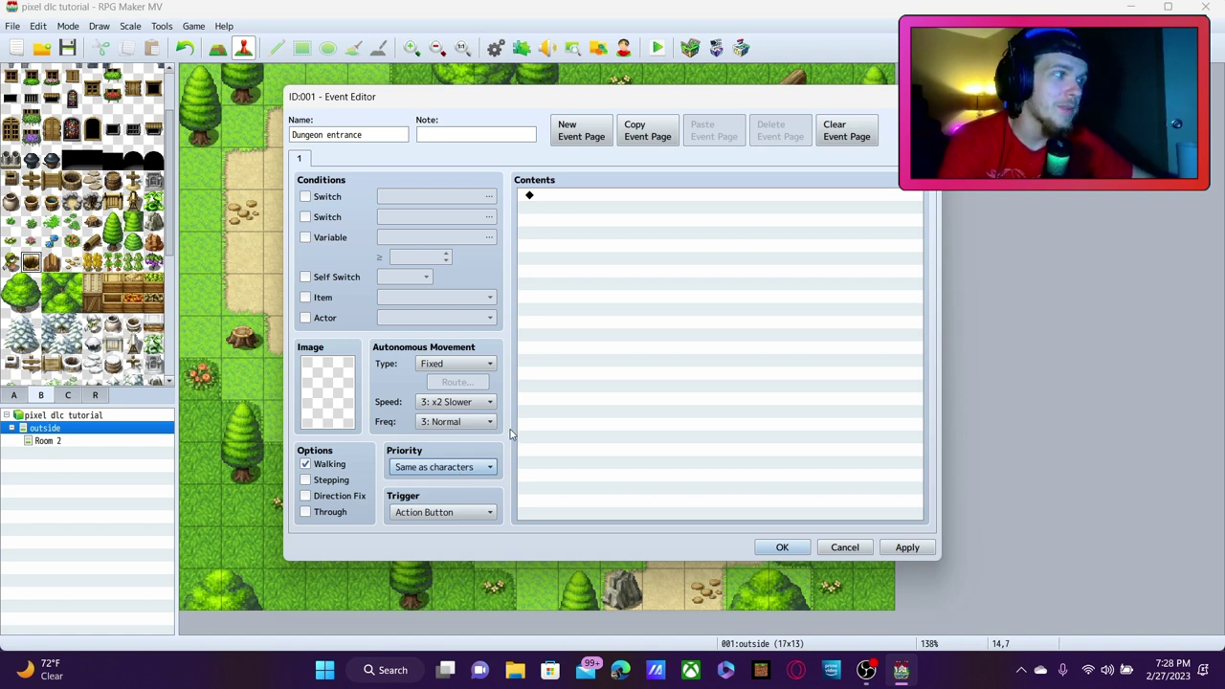
Add a Show Text command with the message "Enter Dungeon?" to the event's contents
{"action": "double_click", "coordinate": [563, 202]}
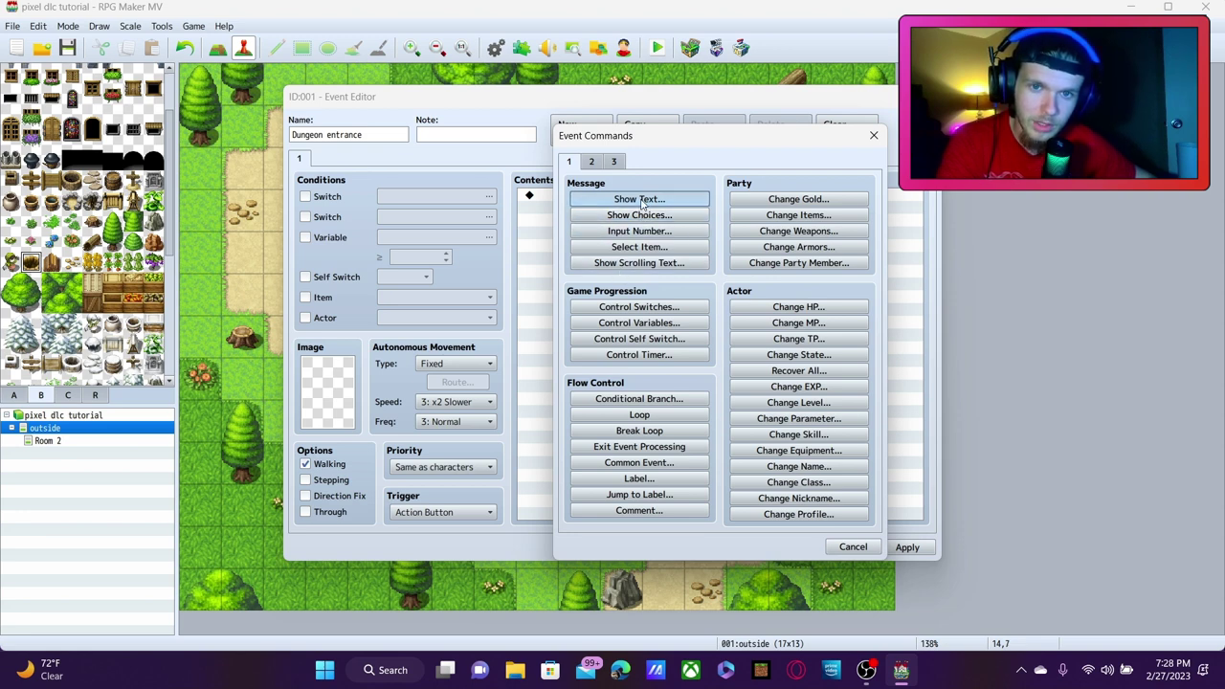
{"action": "left_click", "coordinate": [639, 201]}
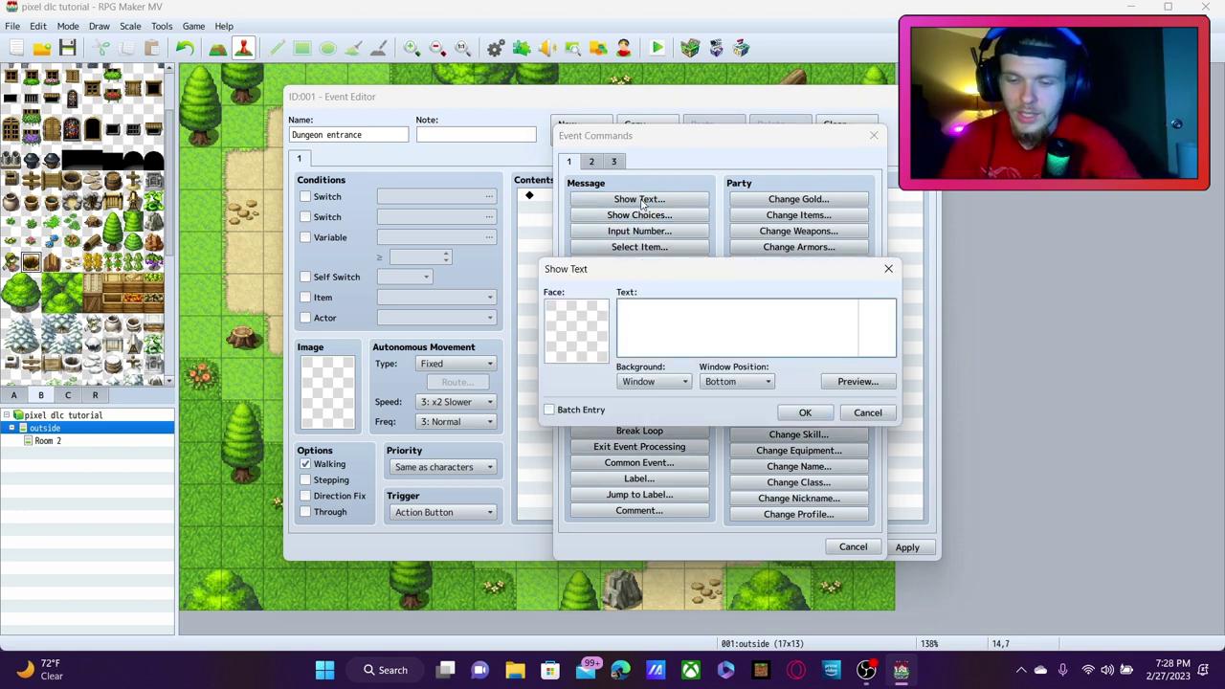
{"action": "type", "text": "Enter"}
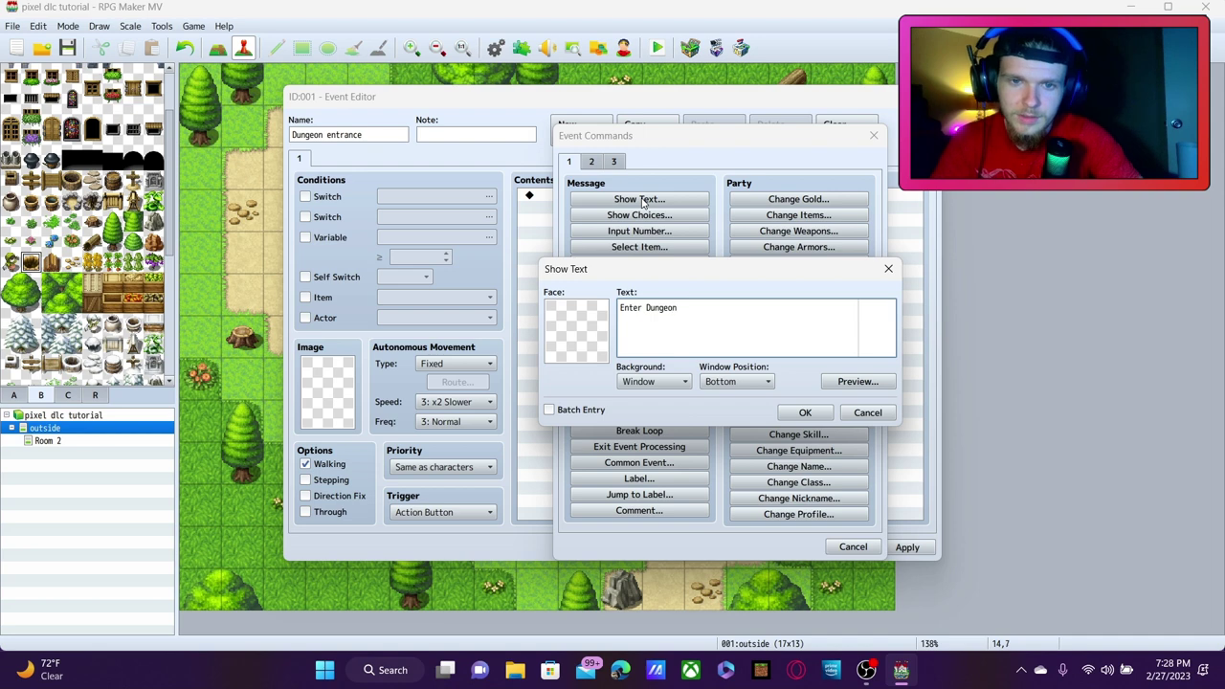
{"action": "type", "text": " Dungeon?"}
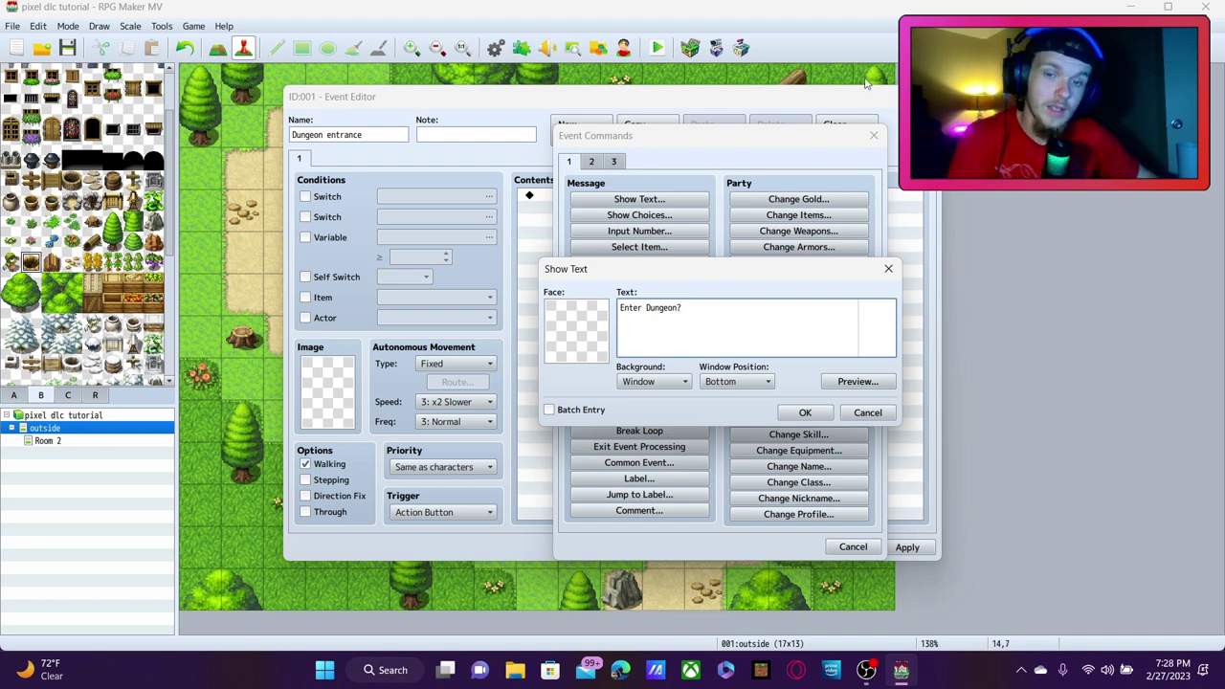
{"action": "left_click", "coordinate": [805, 412]}
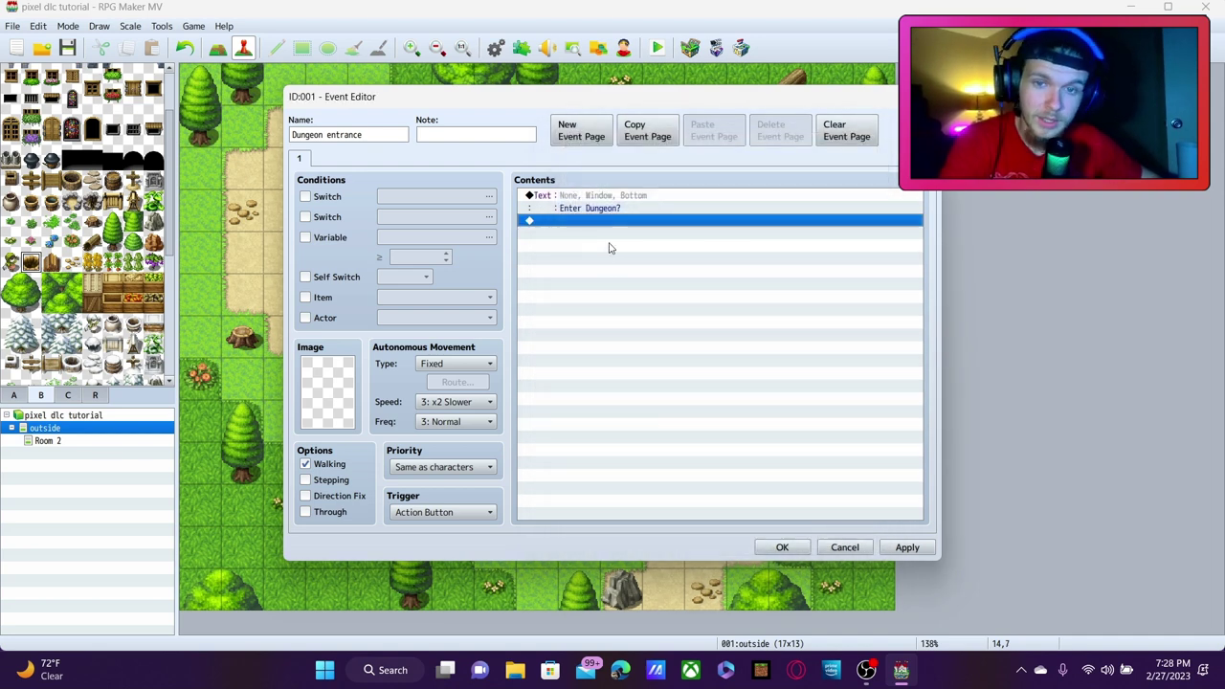
Add a Show Choices command with the options Yes and No below the "Enter Dungeon?" message
{"action": "double_click", "coordinate": [614, 221]}
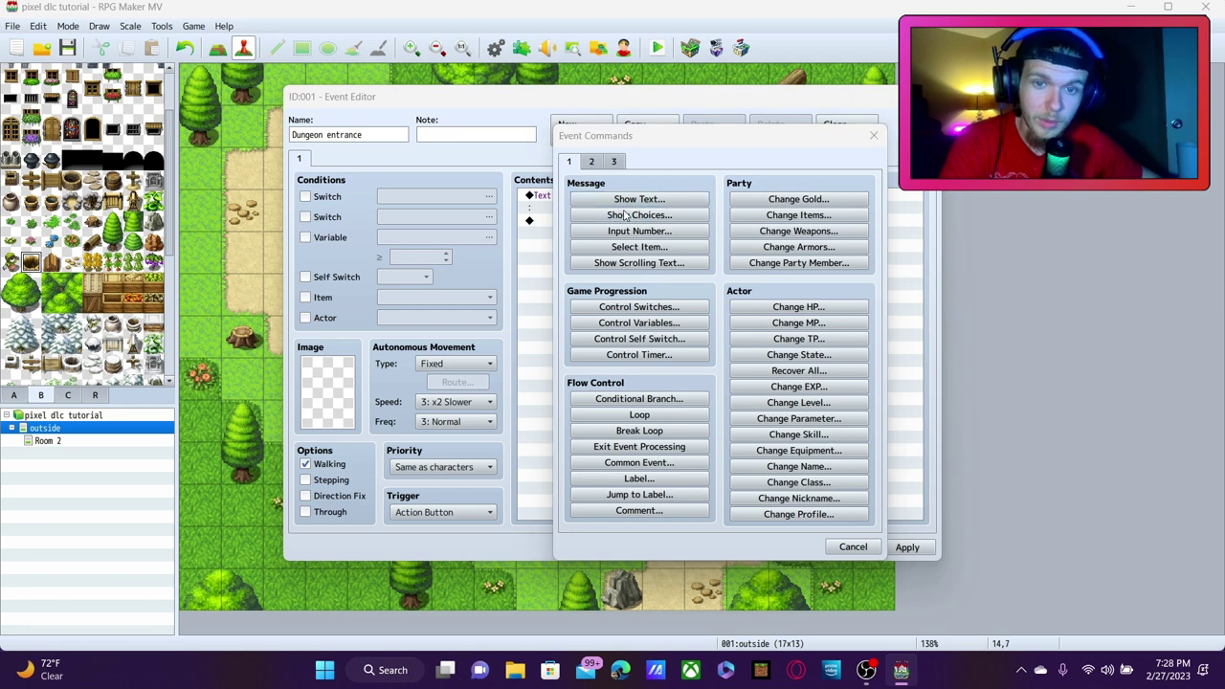
{"action": "left_click", "coordinate": [624, 215]}
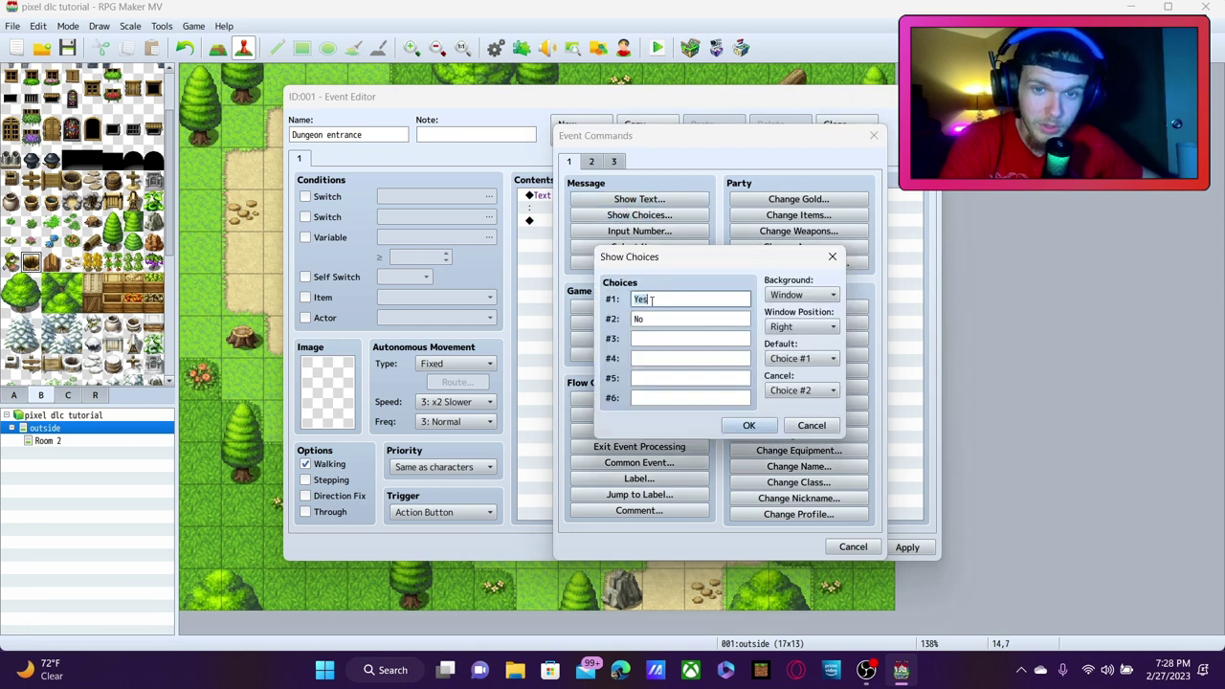
{"action": "left_click", "coordinate": [749, 425]}
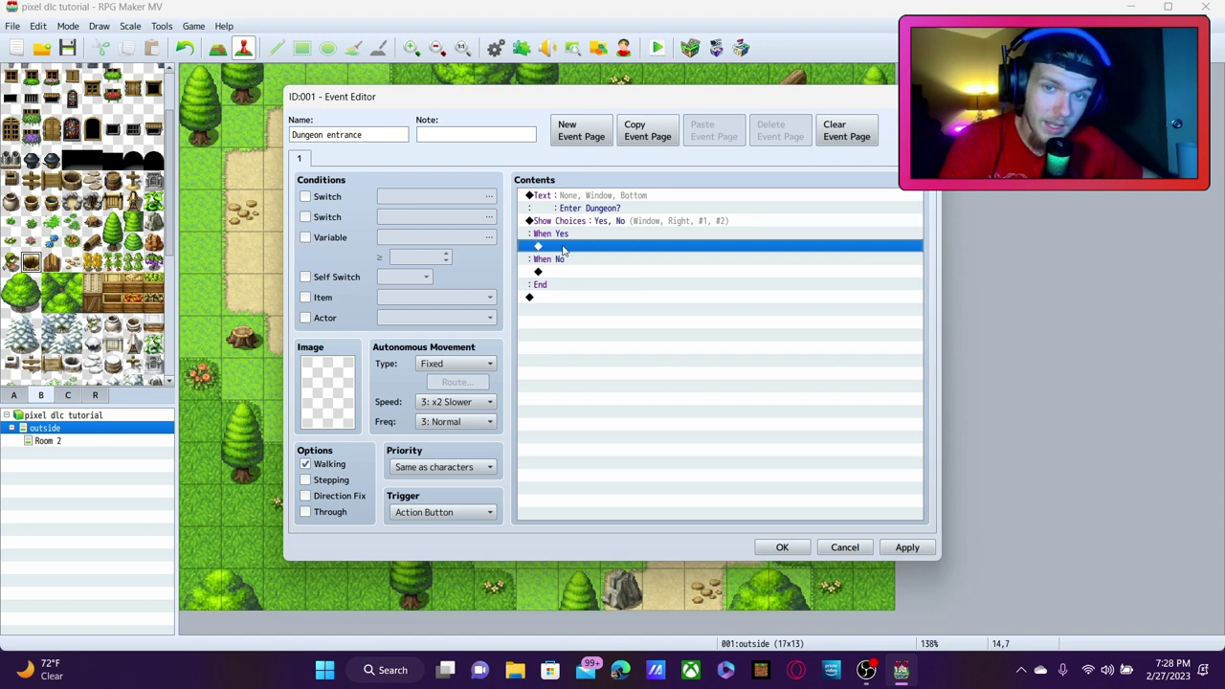
Add a Transfer Player command to Room 2 (40,8) under the Yes branch and confirm the Dungeon entrance event
{"action": "double_click", "coordinate": [575, 250]}
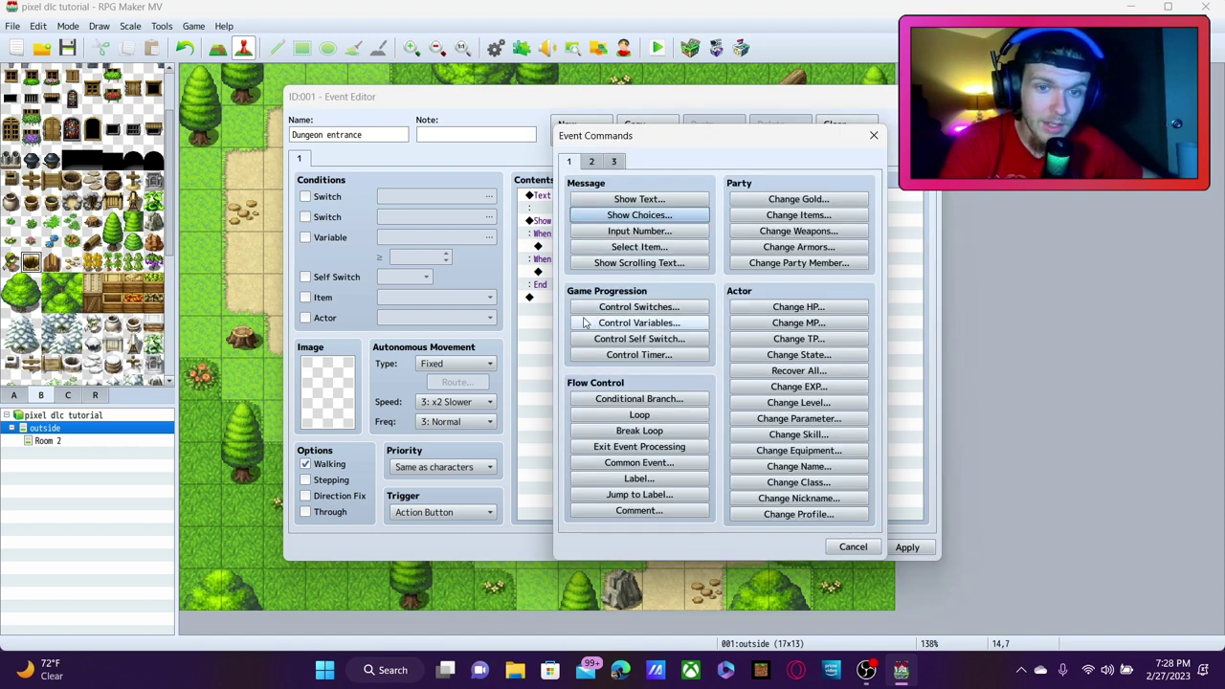
{"action": "left_click", "coordinate": [595, 161]}
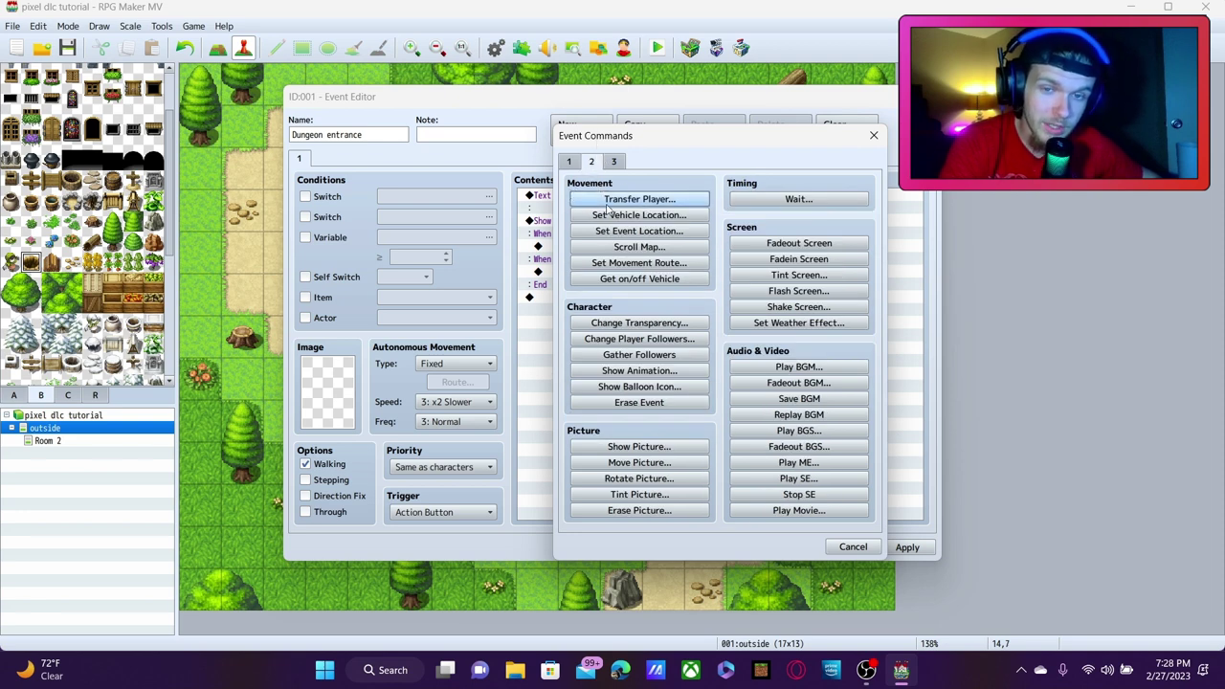
{"action": "left_click", "coordinate": [612, 201]}
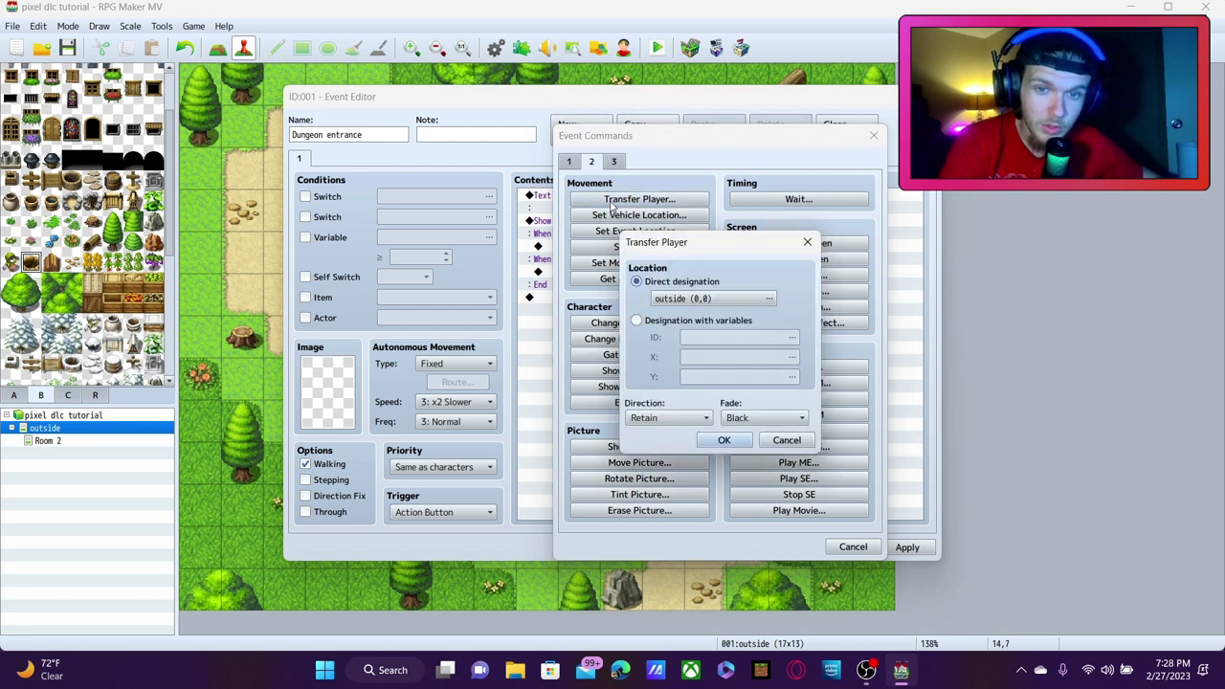
{"action": "left_click", "coordinate": [695, 300]}
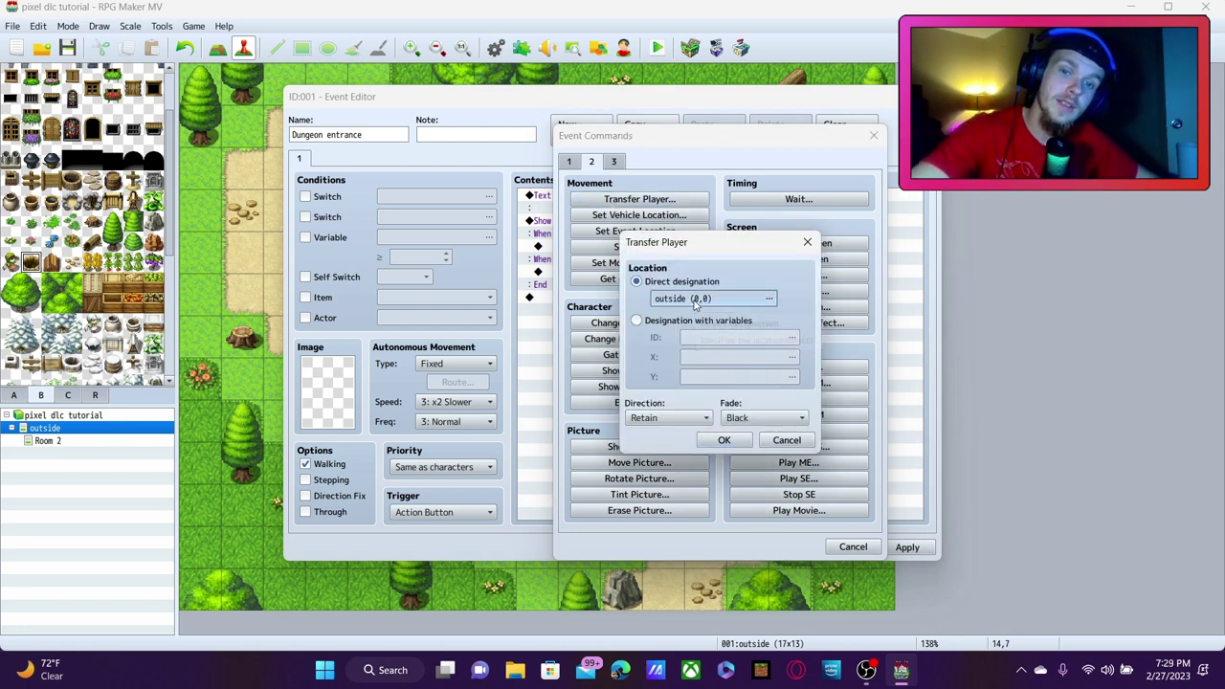
{"action": "left_click", "coordinate": [472, 173]}
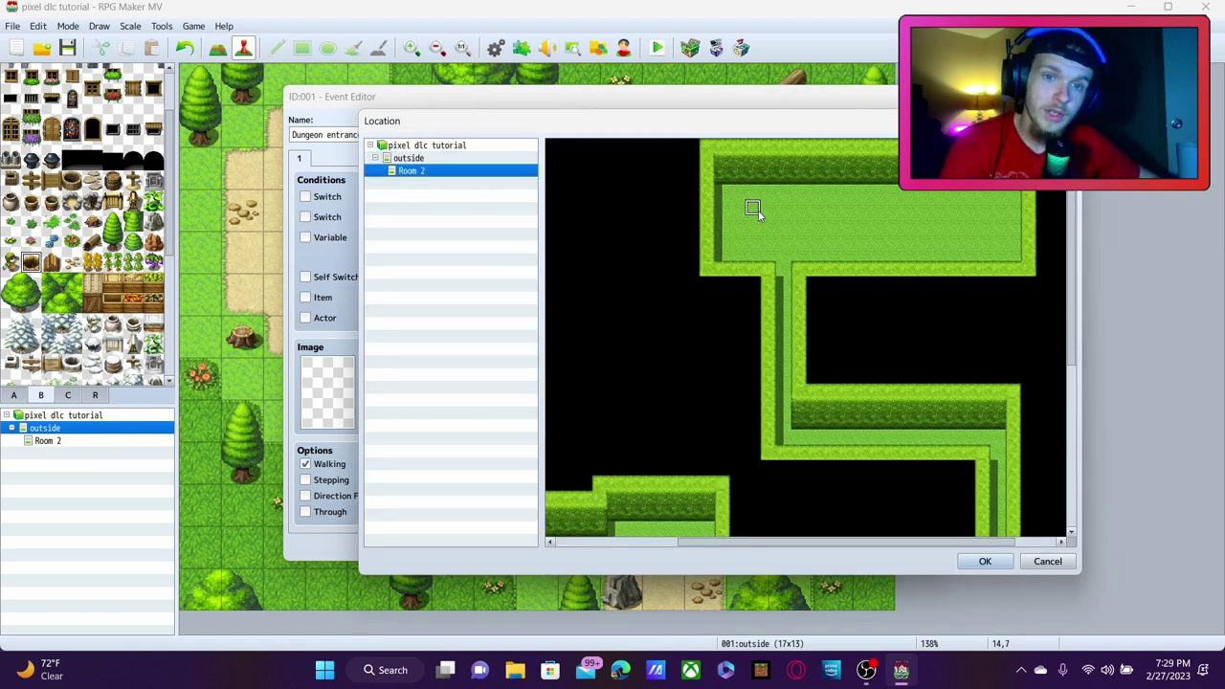
{"action": "left_click", "coordinate": [783, 207]}
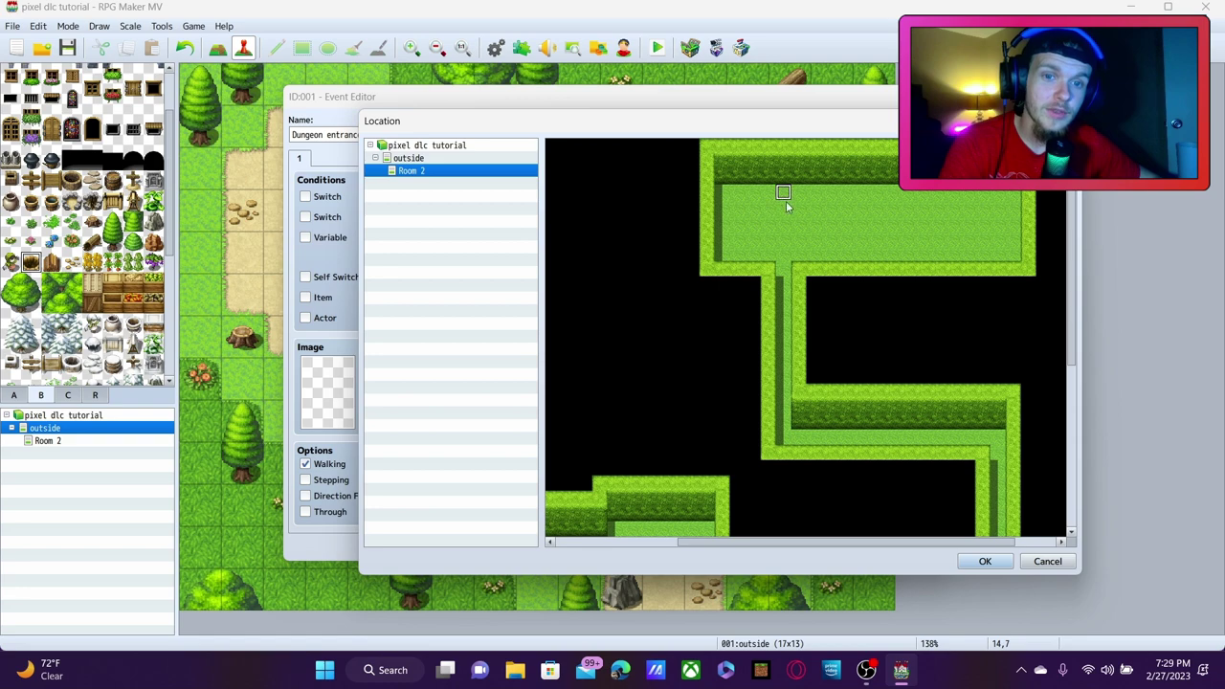
{"action": "left_click", "coordinate": [983, 221]}
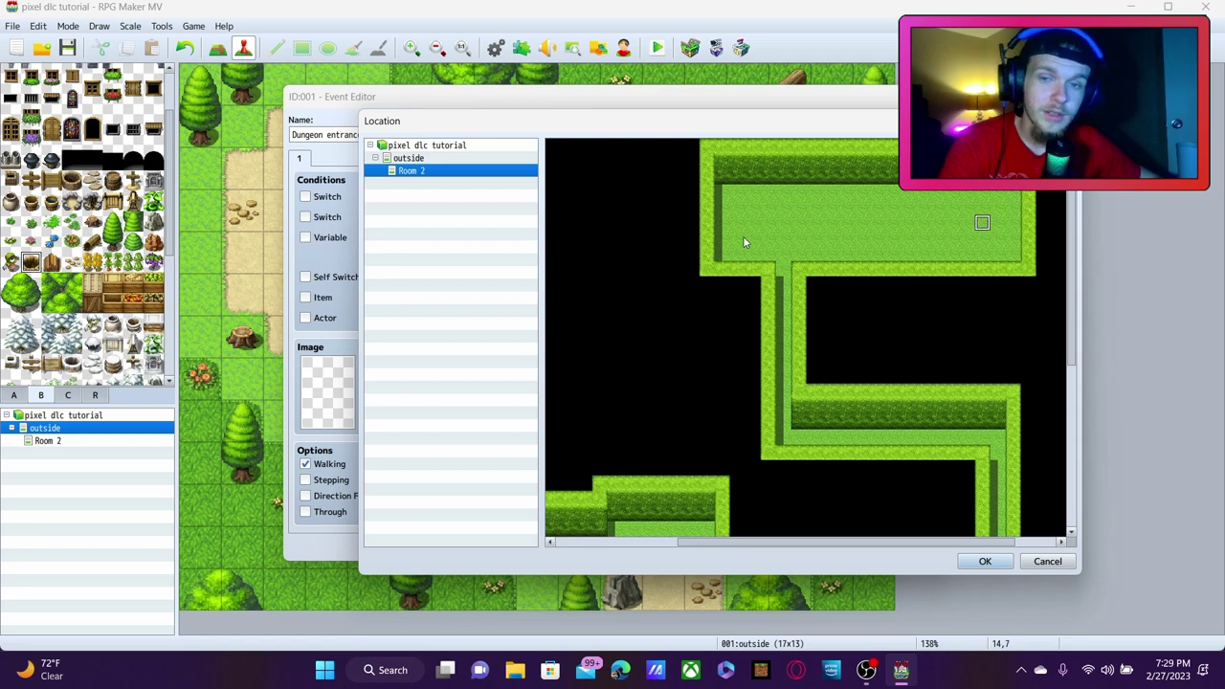
{"action": "left_click", "coordinate": [1012, 565]}
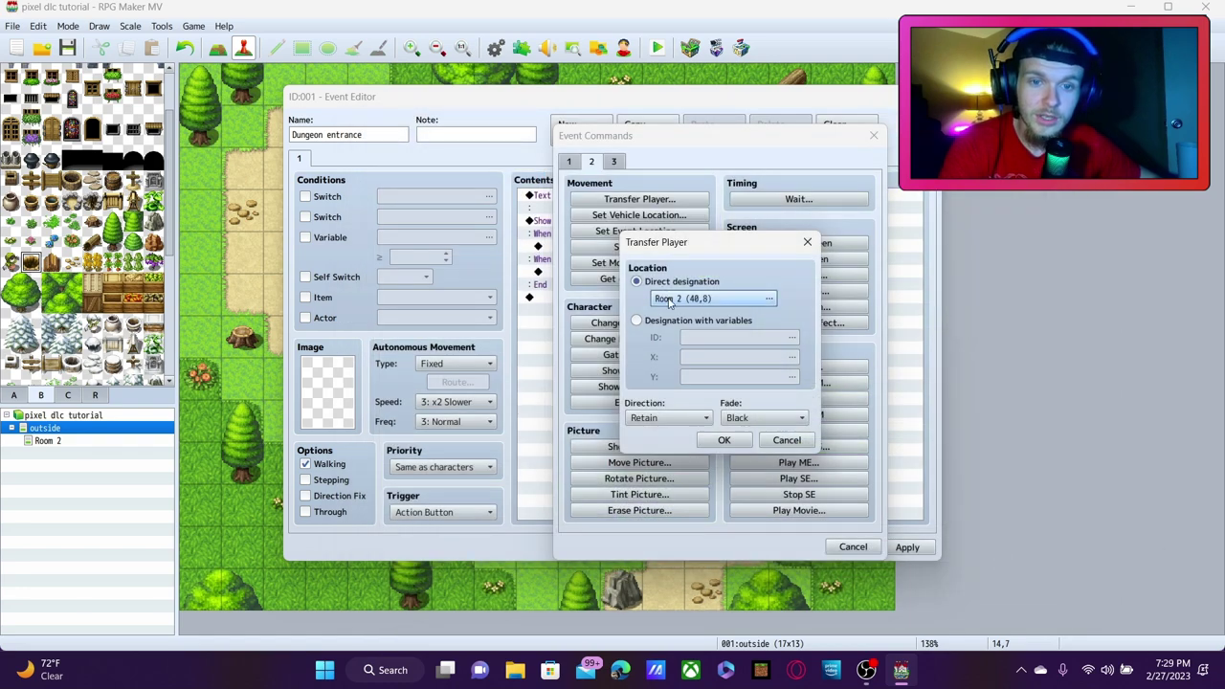
{"action": "left_click", "coordinate": [723, 440]}
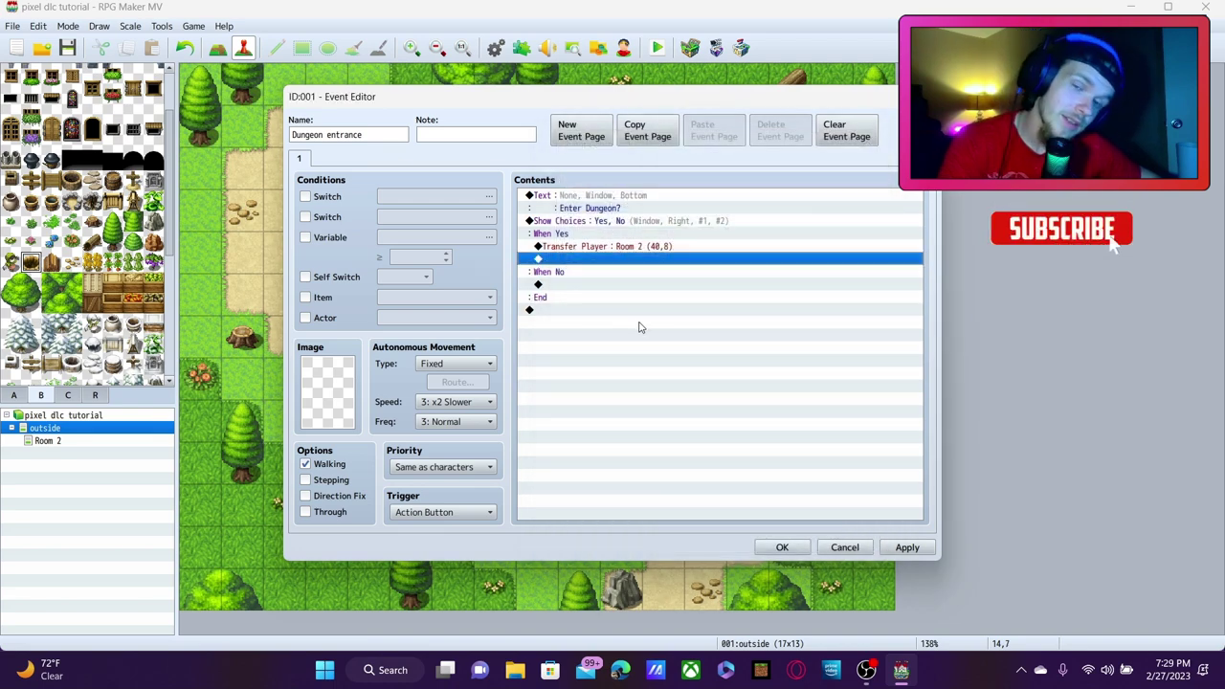
{"action": "left_click", "coordinate": [782, 547]}
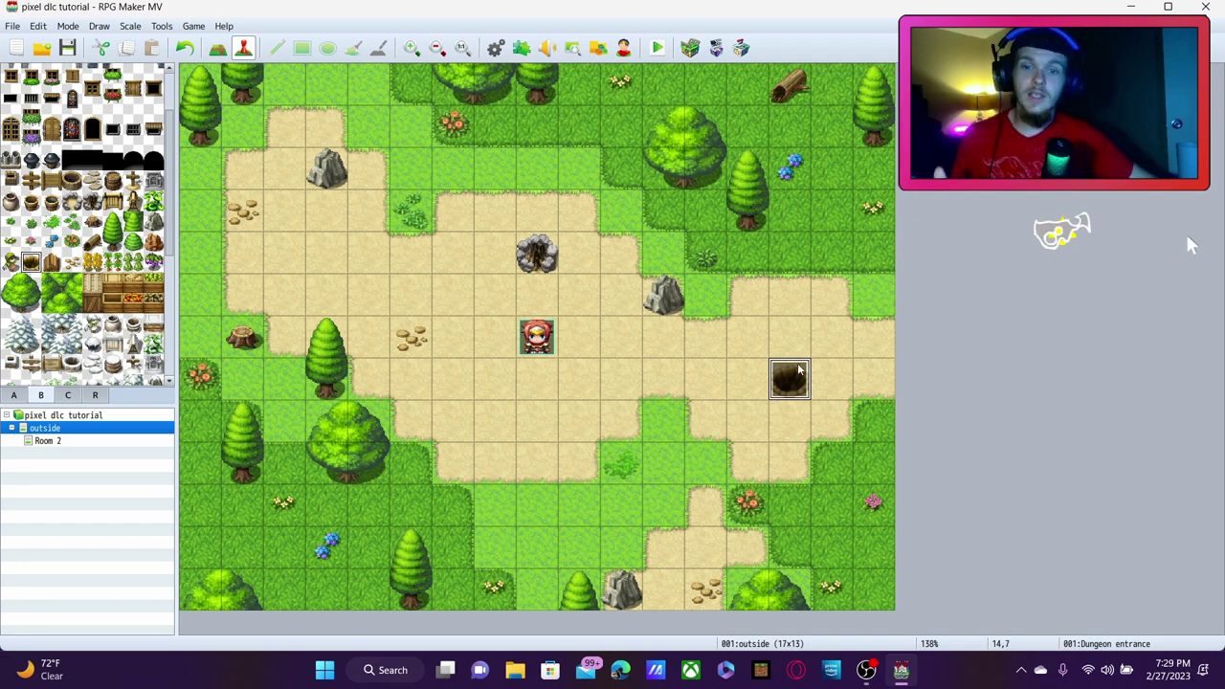
Save the changes to the game, start a playtest and walk the character around the outside map
{"action": "left_click", "coordinate": [656, 47]}
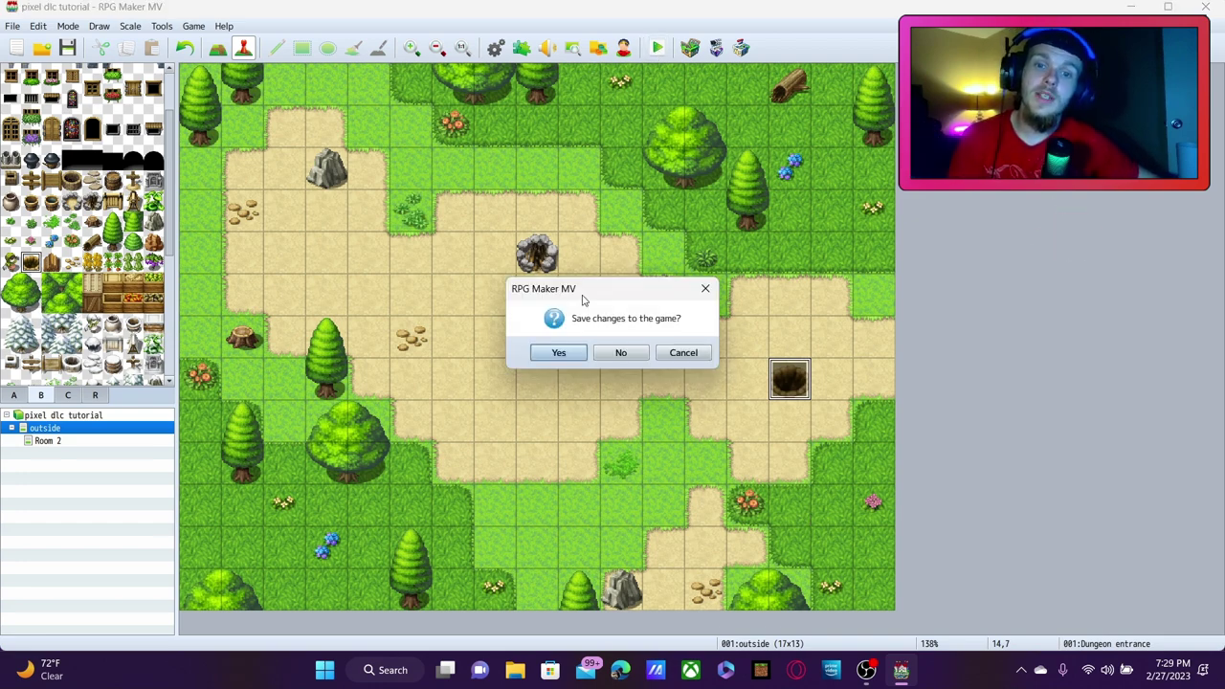
{"action": "left_click", "coordinate": [559, 352]}
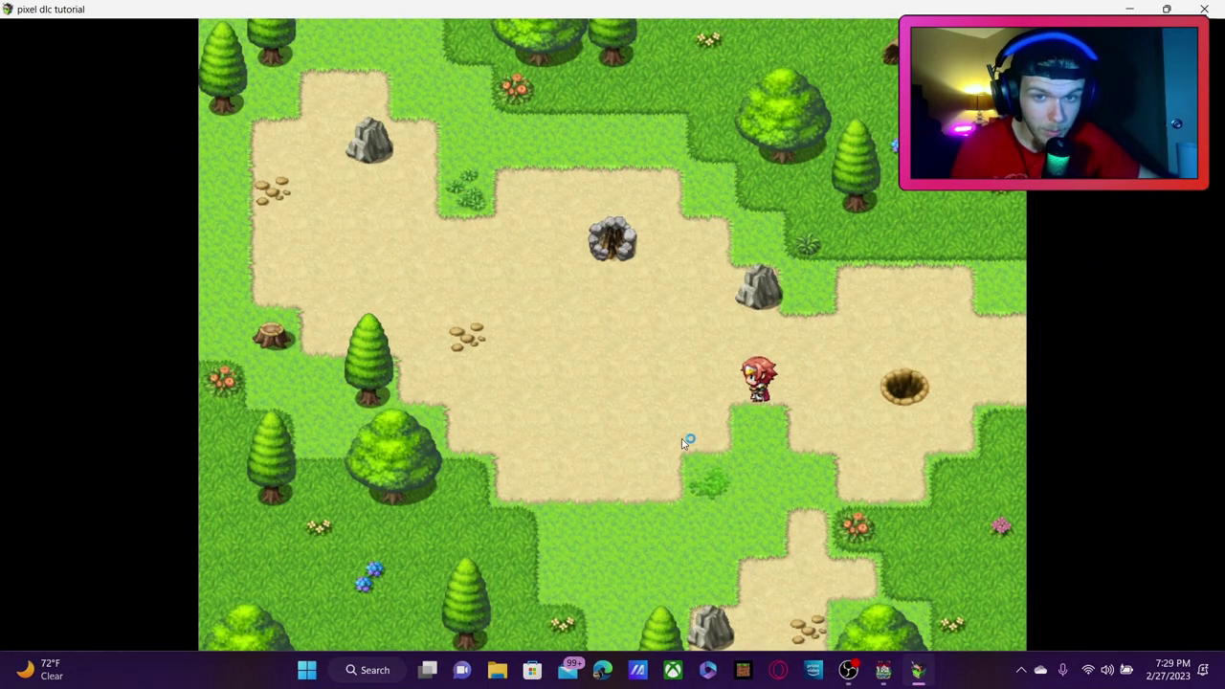
{"action": "left_click", "coordinate": [689, 390]}
{"action": "left_click", "coordinate": [711, 324]}
{"action": "left_click", "coordinate": [638, 367]}
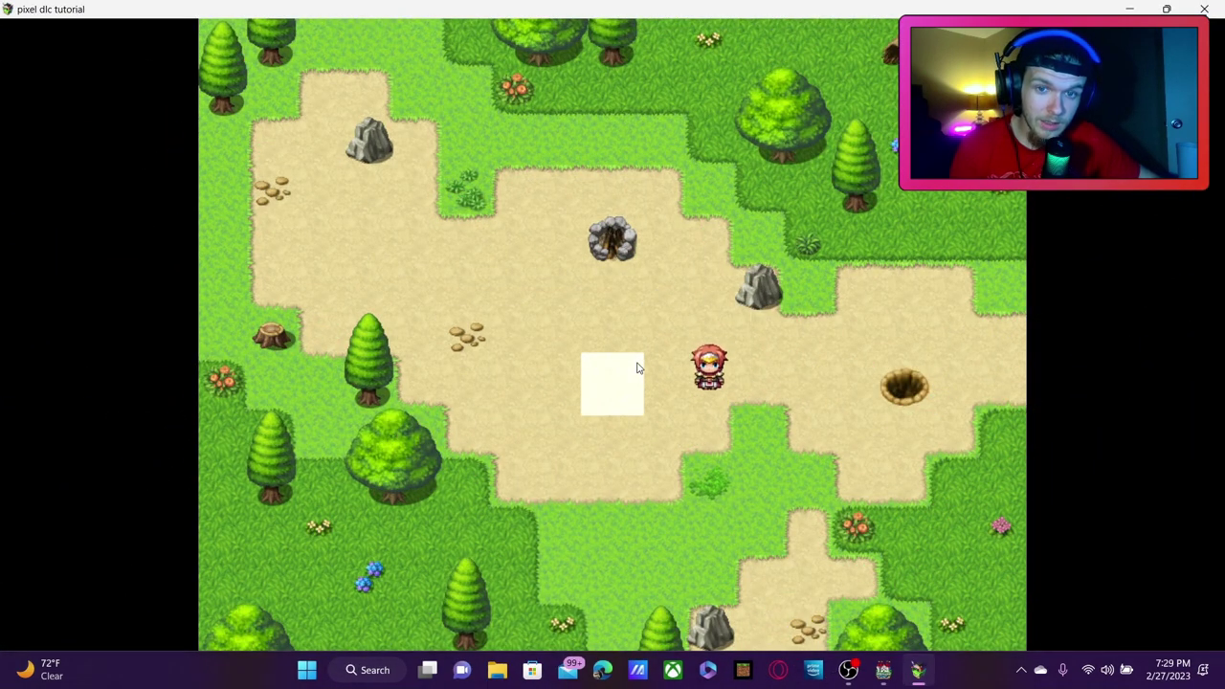
Walk the character to the hole and test its "Enter Dungeon?" prompt with both No and Yes
{"action": "left_click", "coordinate": [816, 366]}
{"action": "left_click", "coordinate": [894, 400]}
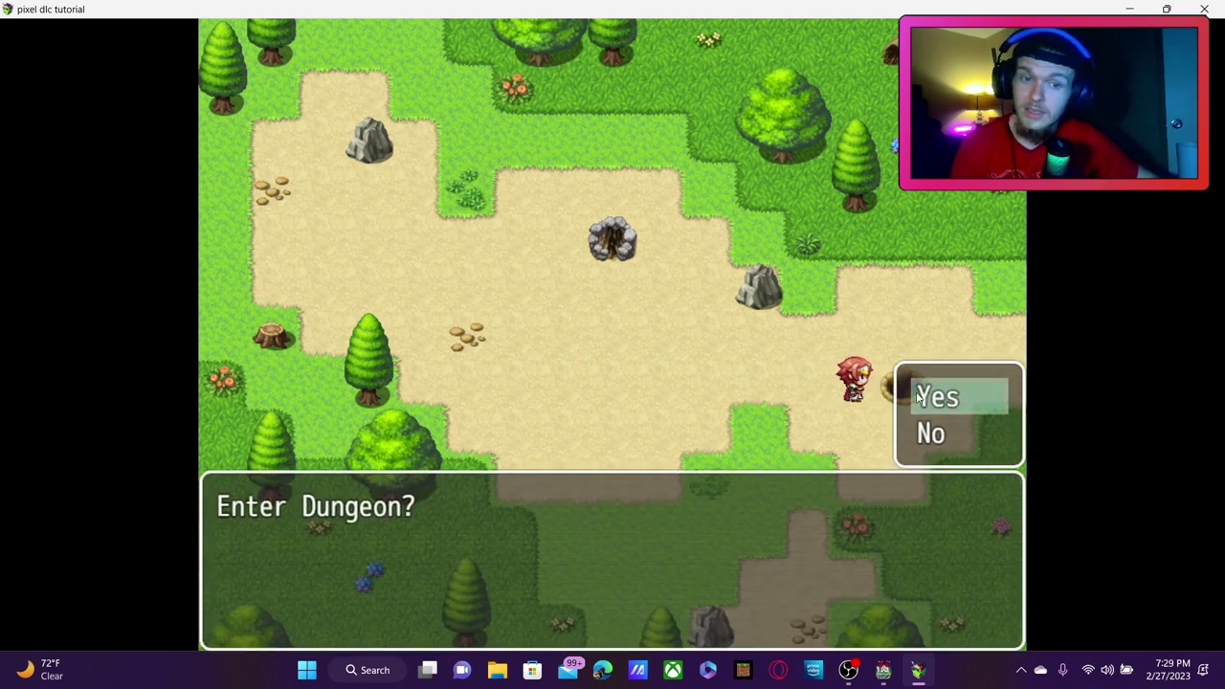
{"action": "left_click", "coordinate": [956, 439]}
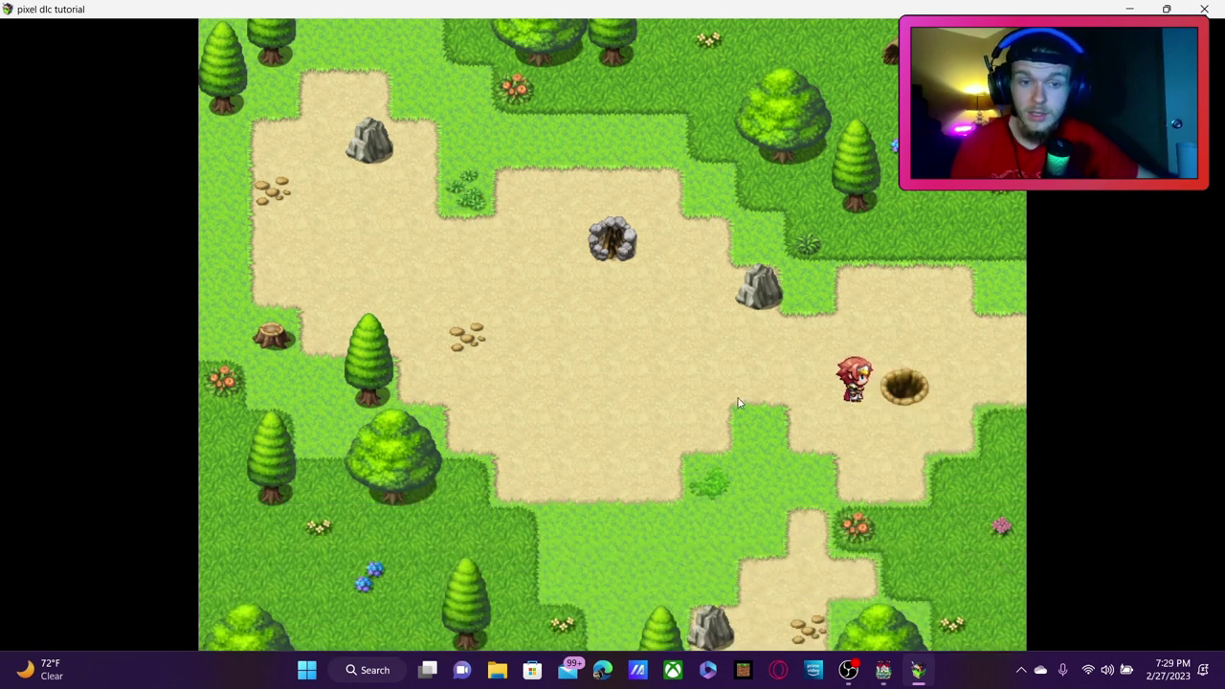
{"action": "left_click", "coordinate": [897, 407]}
{"action": "left_click", "coordinate": [986, 403]}
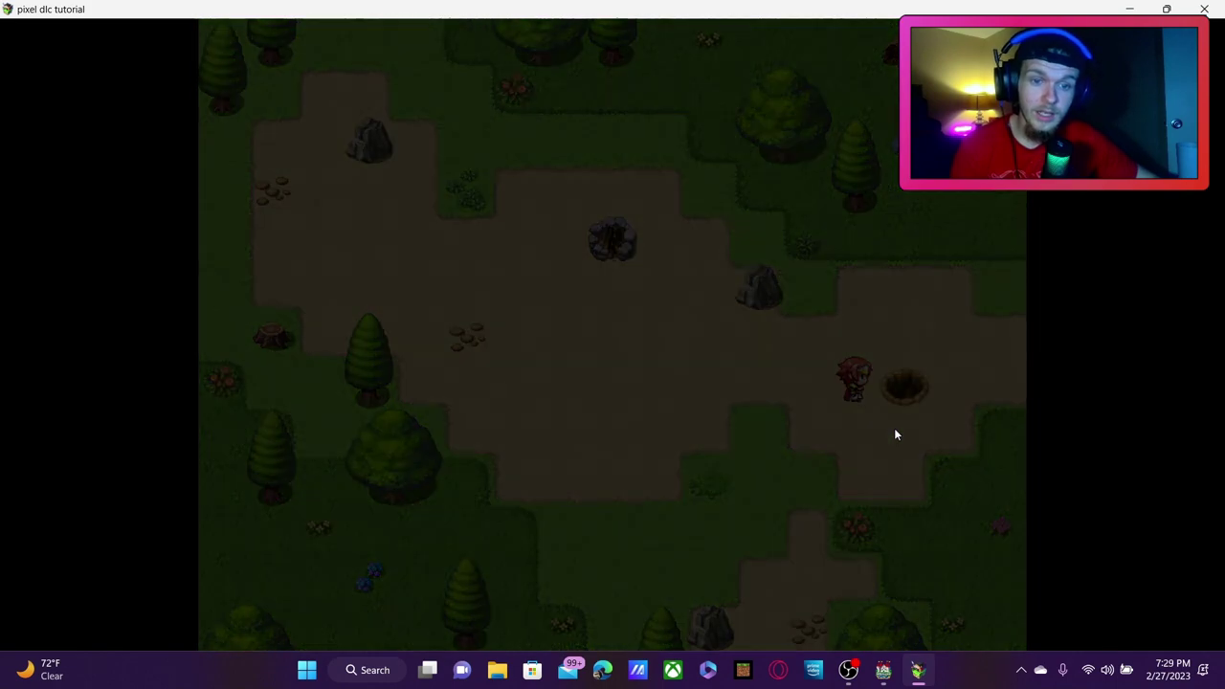
Walk the character through the rooms and corridors of the Room 2 dungeon, and close the playtest
{"action": "left_click", "coordinate": [383, 279]}
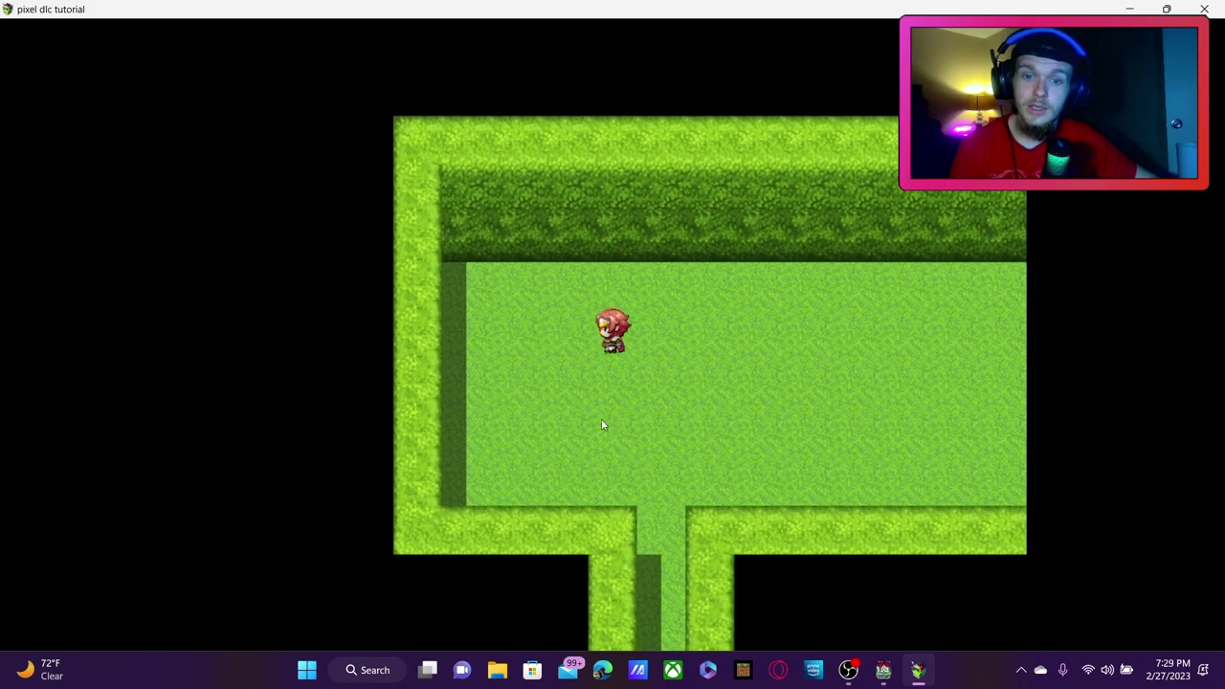
{"action": "left_click", "coordinate": [670, 425]}
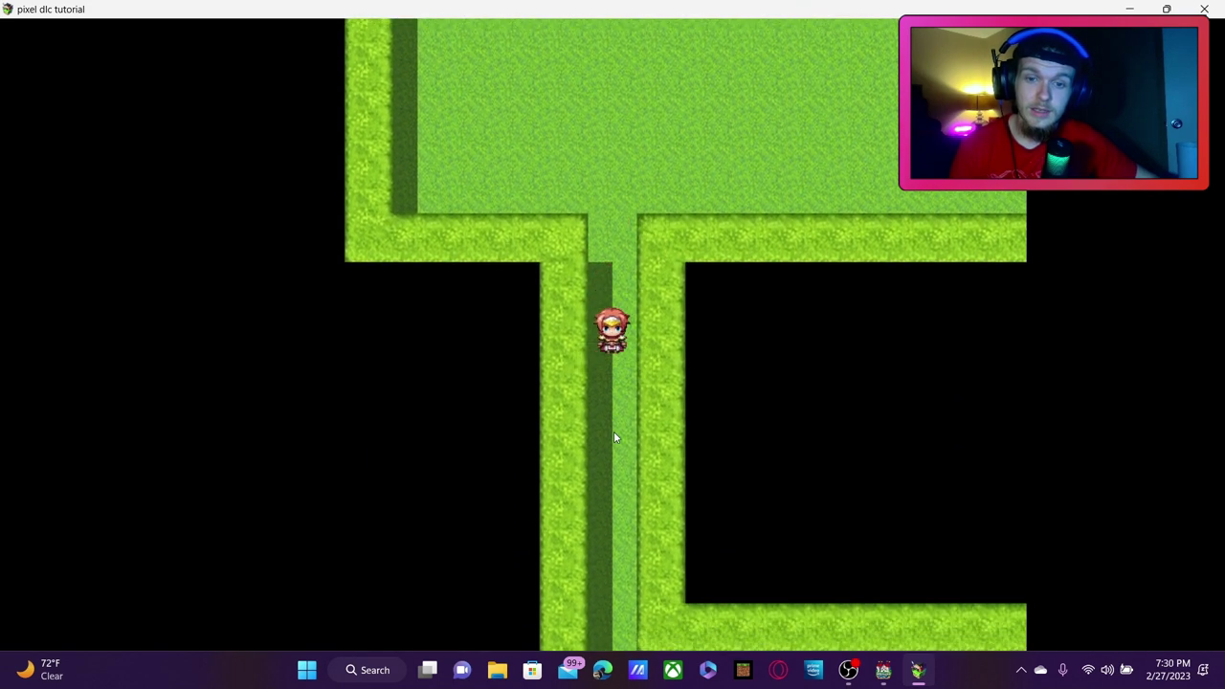
{"action": "left_click", "coordinate": [614, 436]}
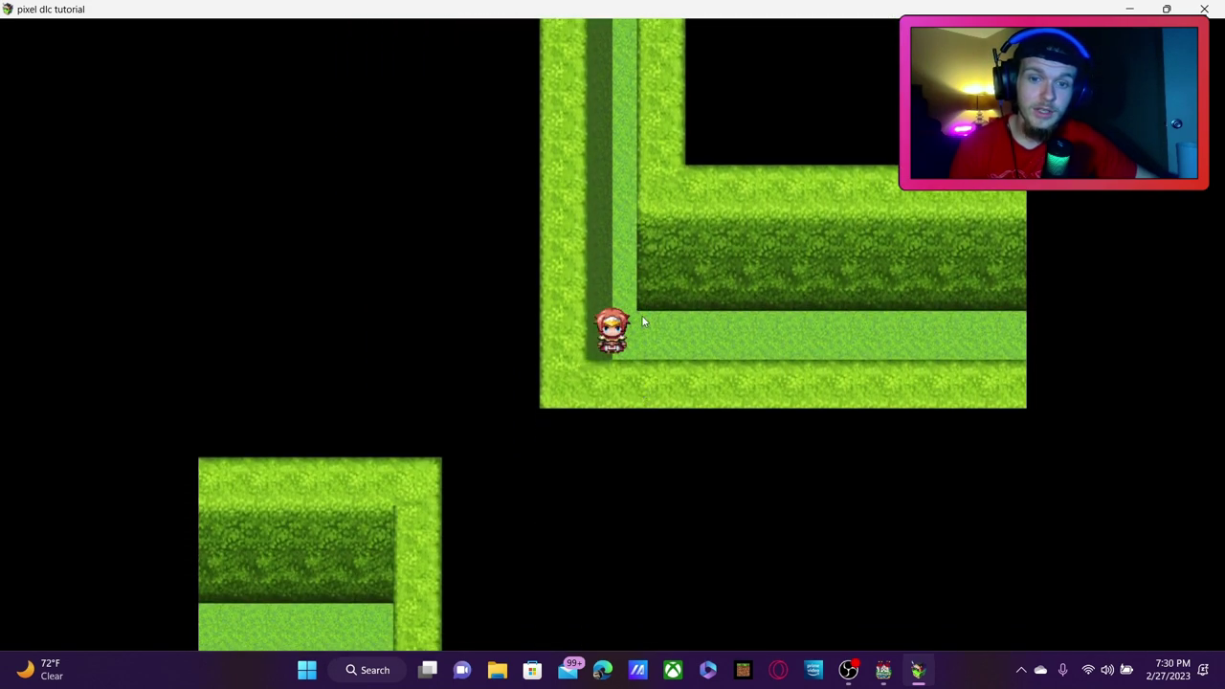
{"action": "left_click", "coordinate": [708, 251]}
{"action": "left_click_drag", "start_coordinate": [708, 251], "coordinate": [363, 402]}
{"action": "left_click_drag", "start_coordinate": [376, 322], "coordinate": [418, 285]}
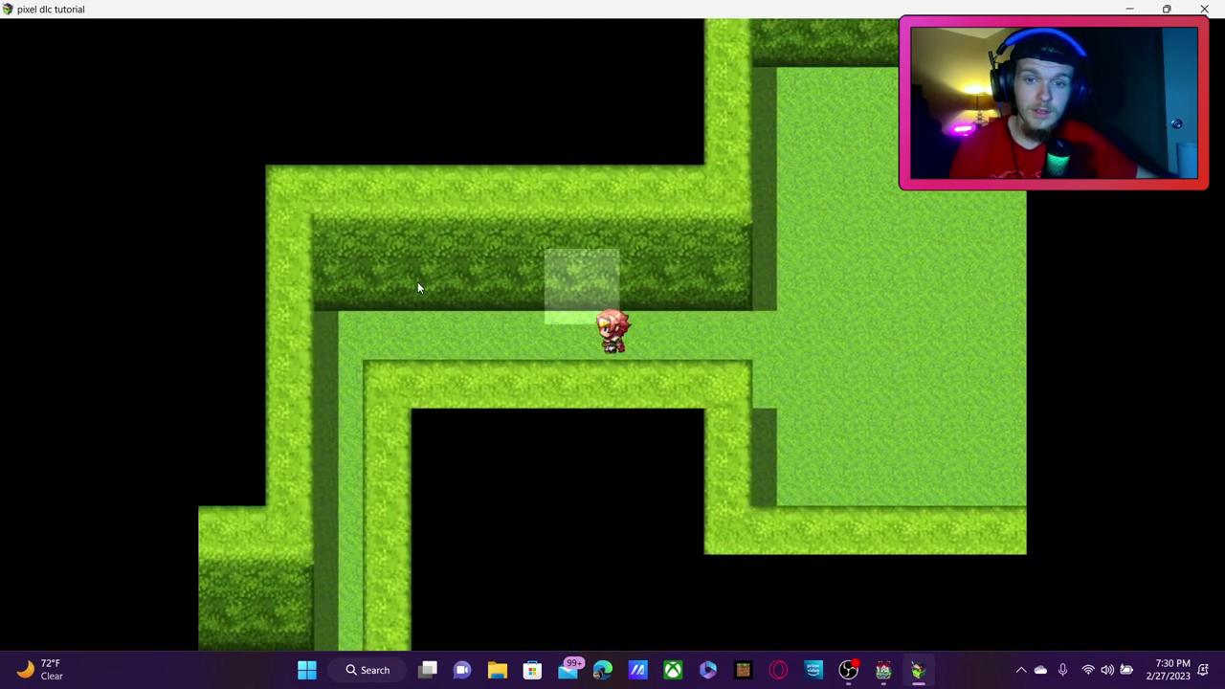
{"action": "left_click", "coordinate": [430, 347]}
{"action": "left_click", "coordinate": [603, 458]}
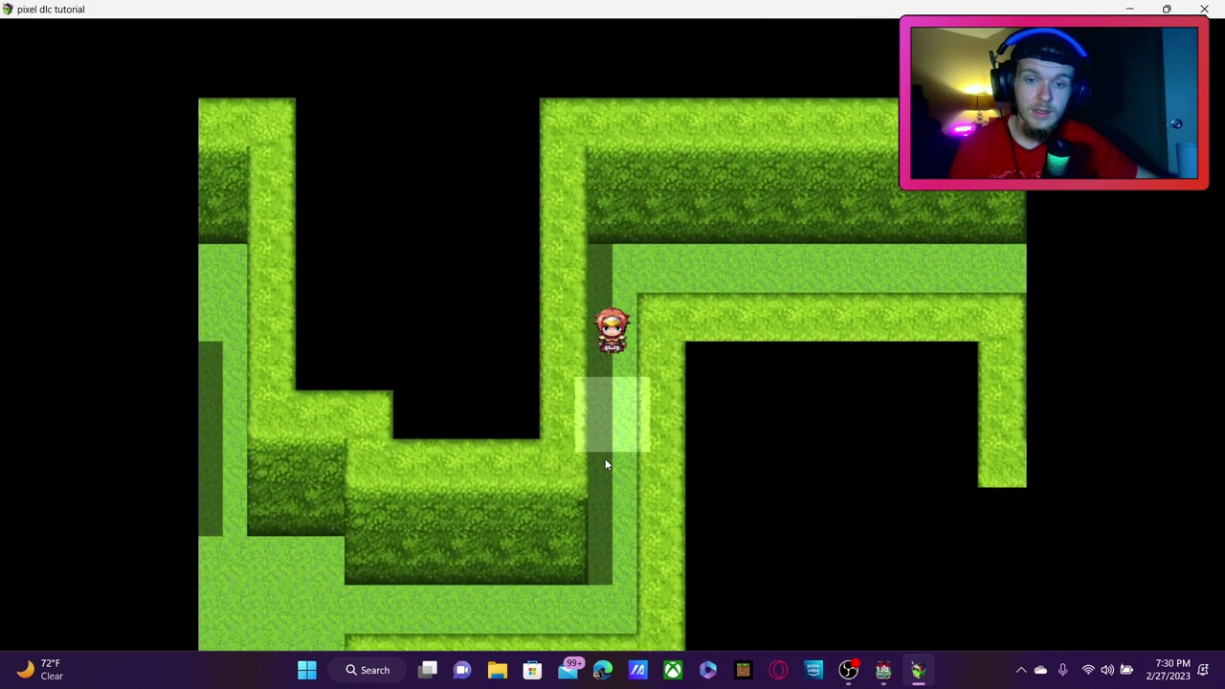
{"action": "left_click", "coordinate": [482, 406]}
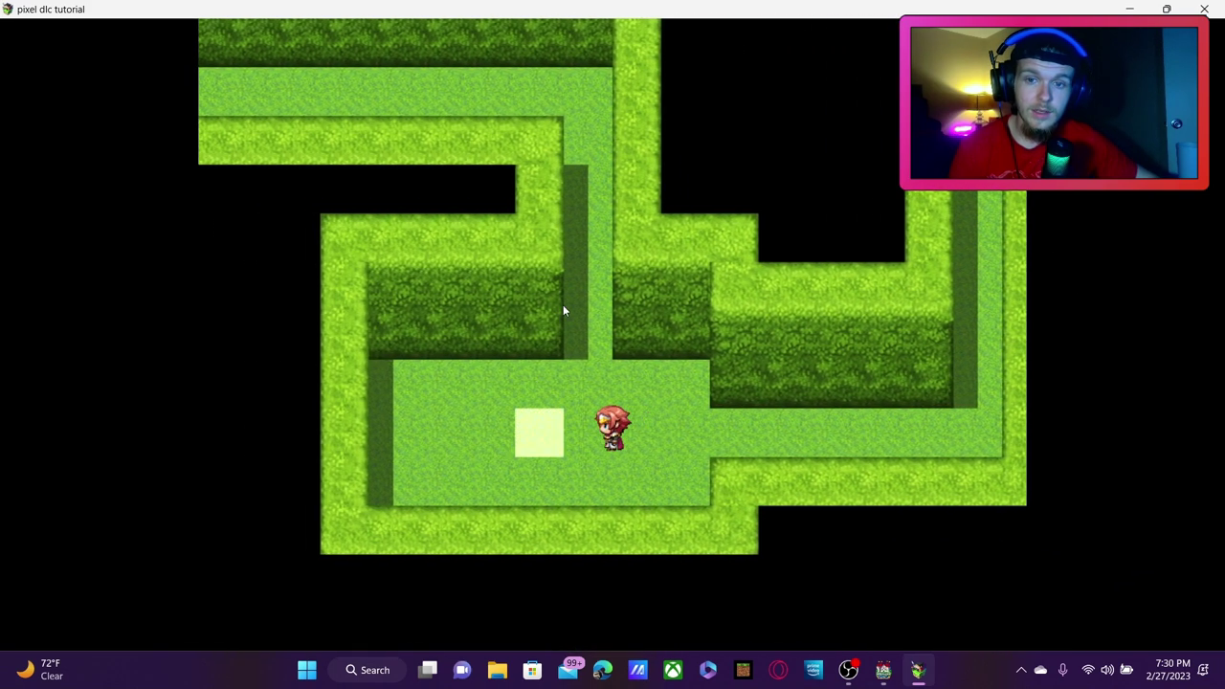
{"action": "left_click_drag", "start_coordinate": [594, 277], "coordinate": [708, 320]}
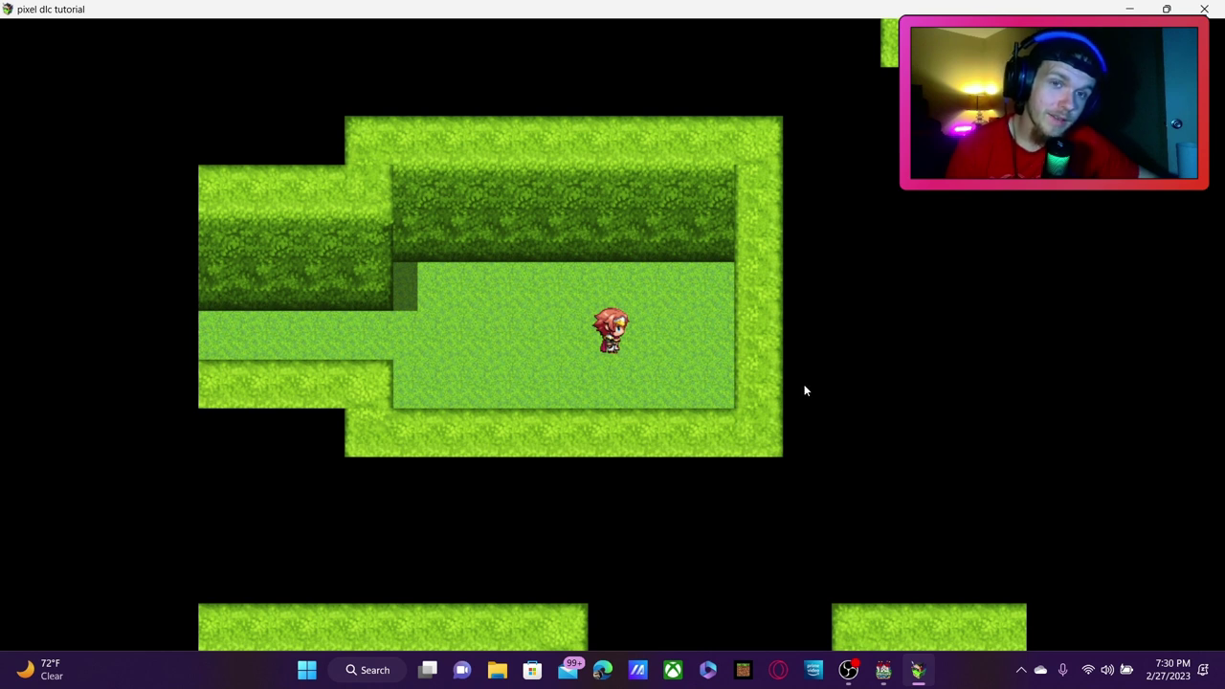
{"action": "left_click", "coordinate": [1213, 10]}
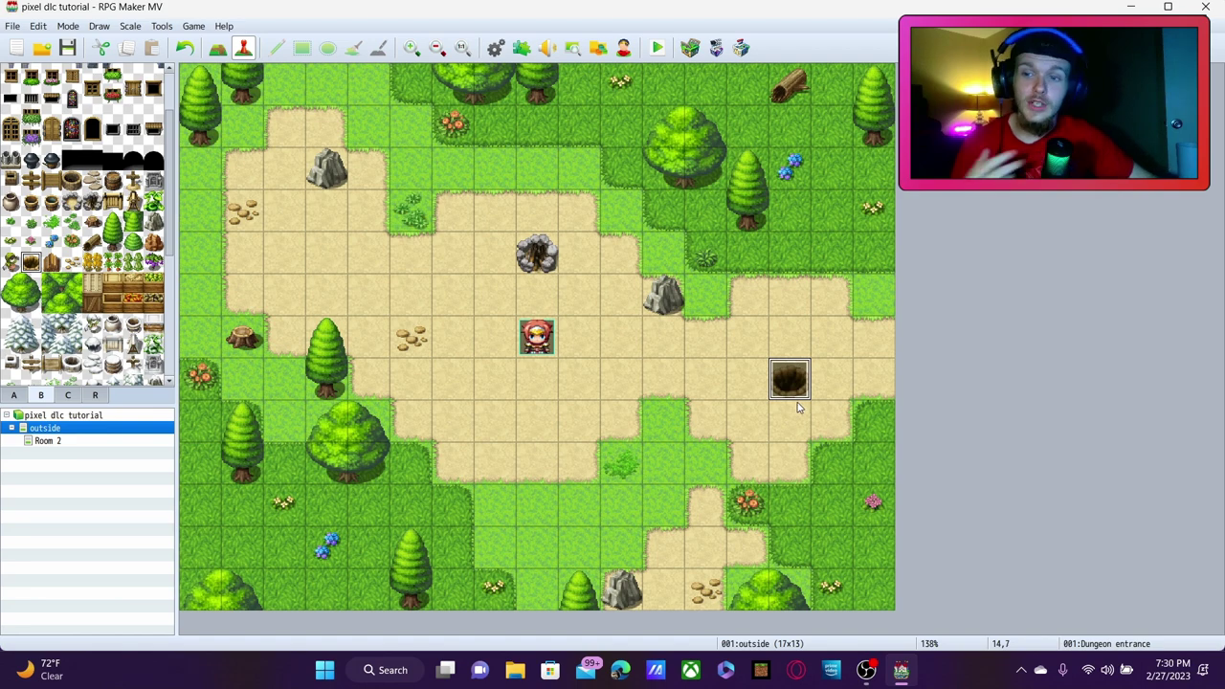
Place a wooden signpost tile on the grass just above the path at the outside map's east edge
{"action": "left_click", "coordinate": [33, 366]}
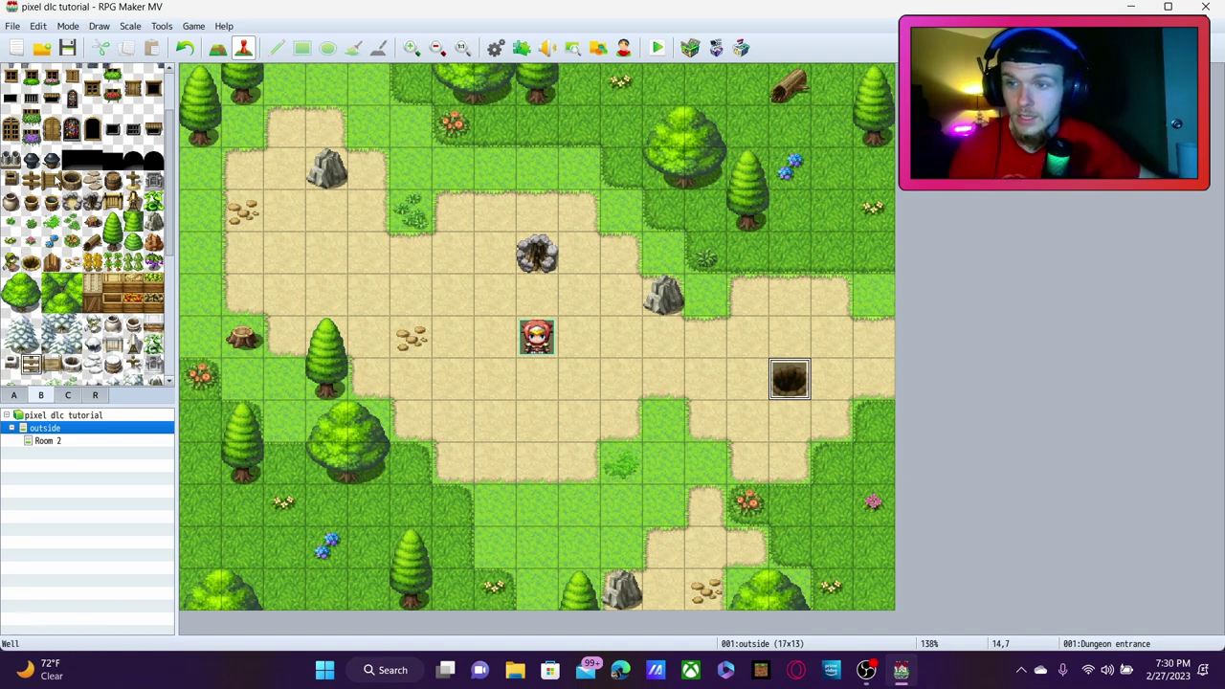
{"action": "left_click", "coordinate": [38, 181]}
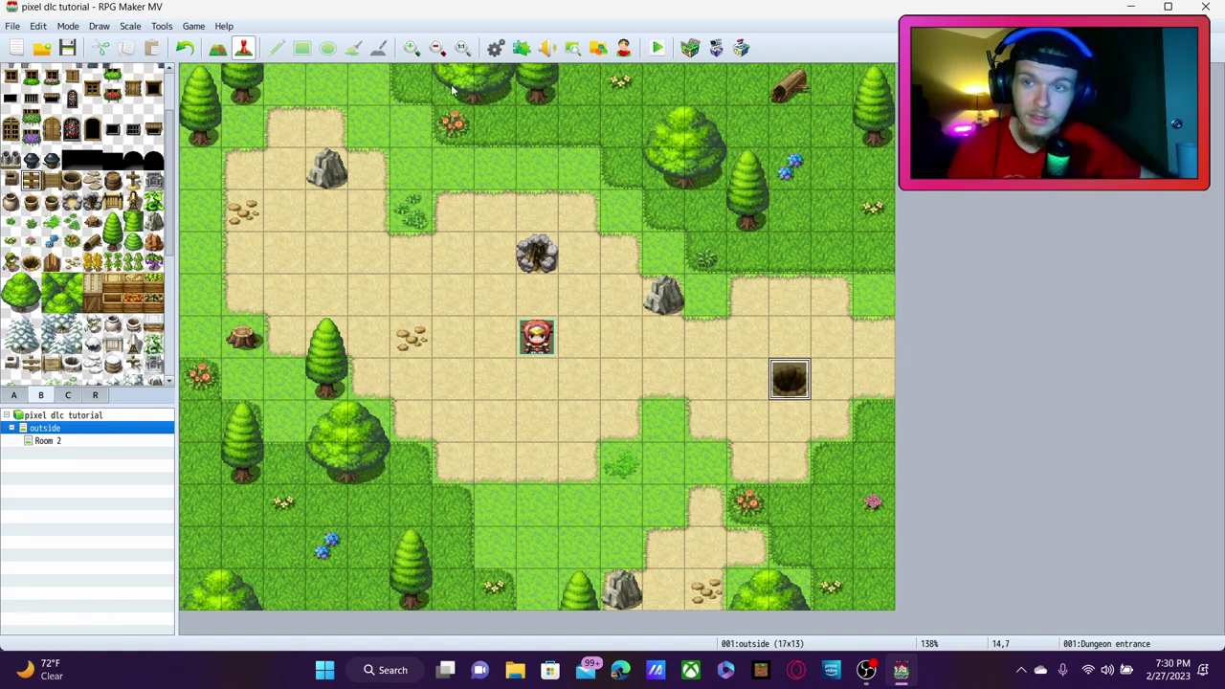
{"action": "left_click", "coordinate": [217, 48]}
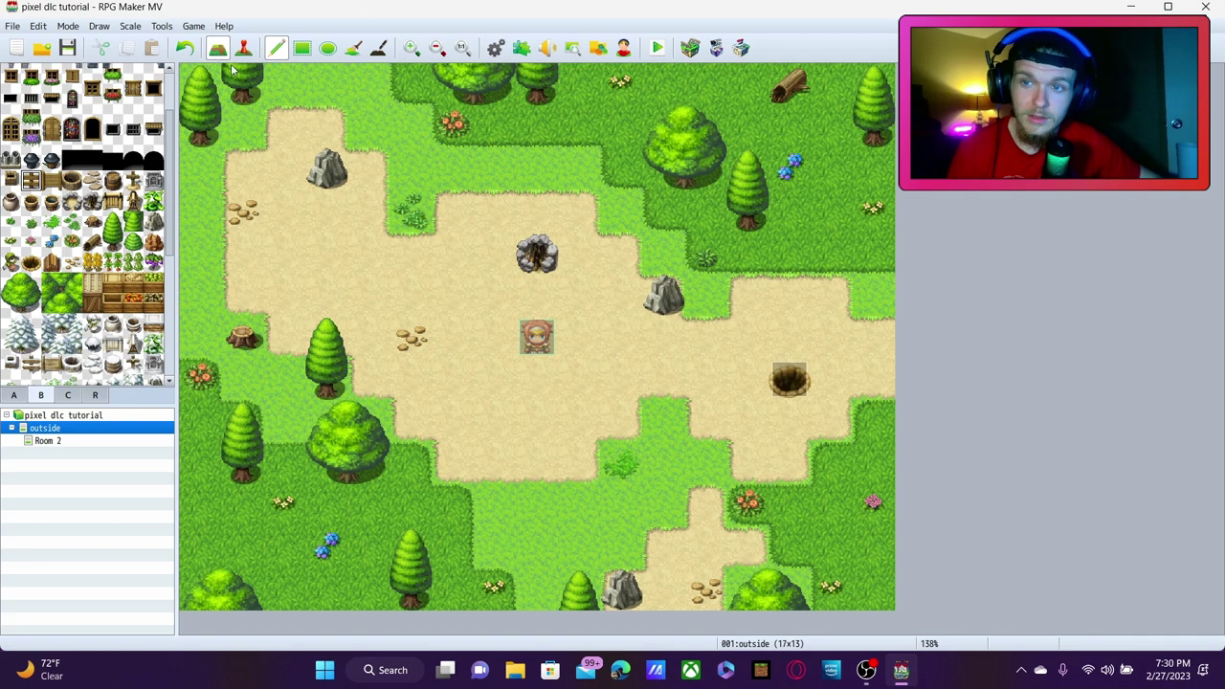
{"action": "left_click", "coordinate": [877, 334]}
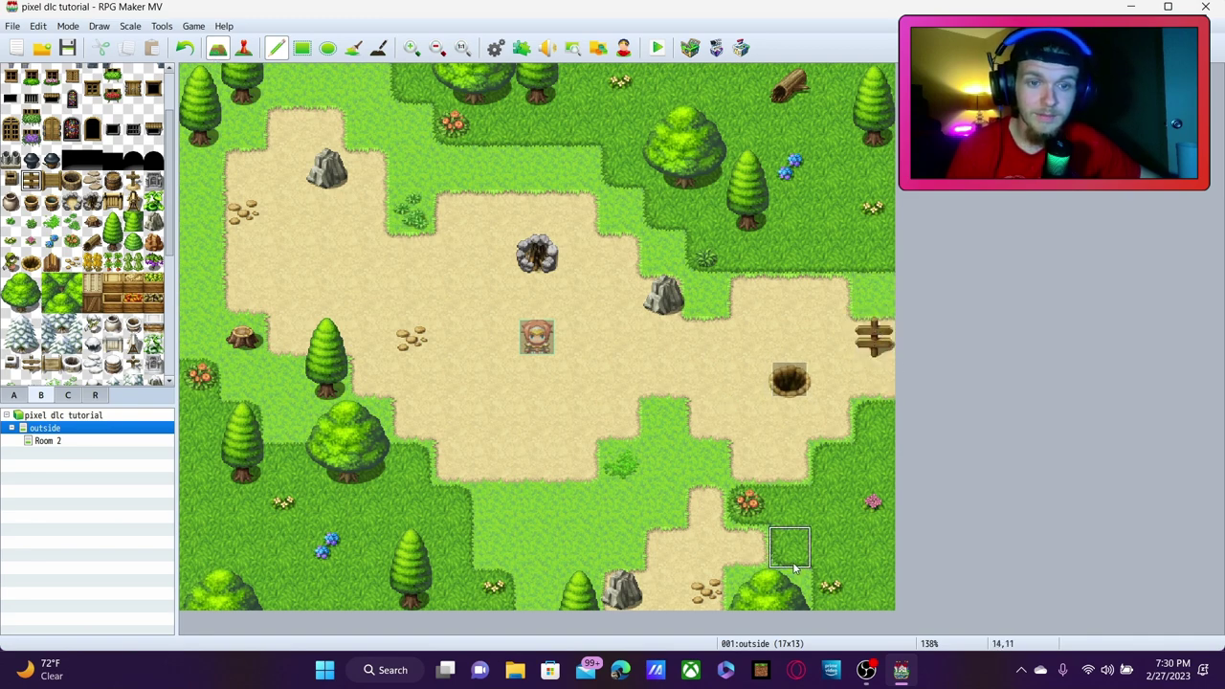
{"action": "left_click", "coordinate": [185, 48]}
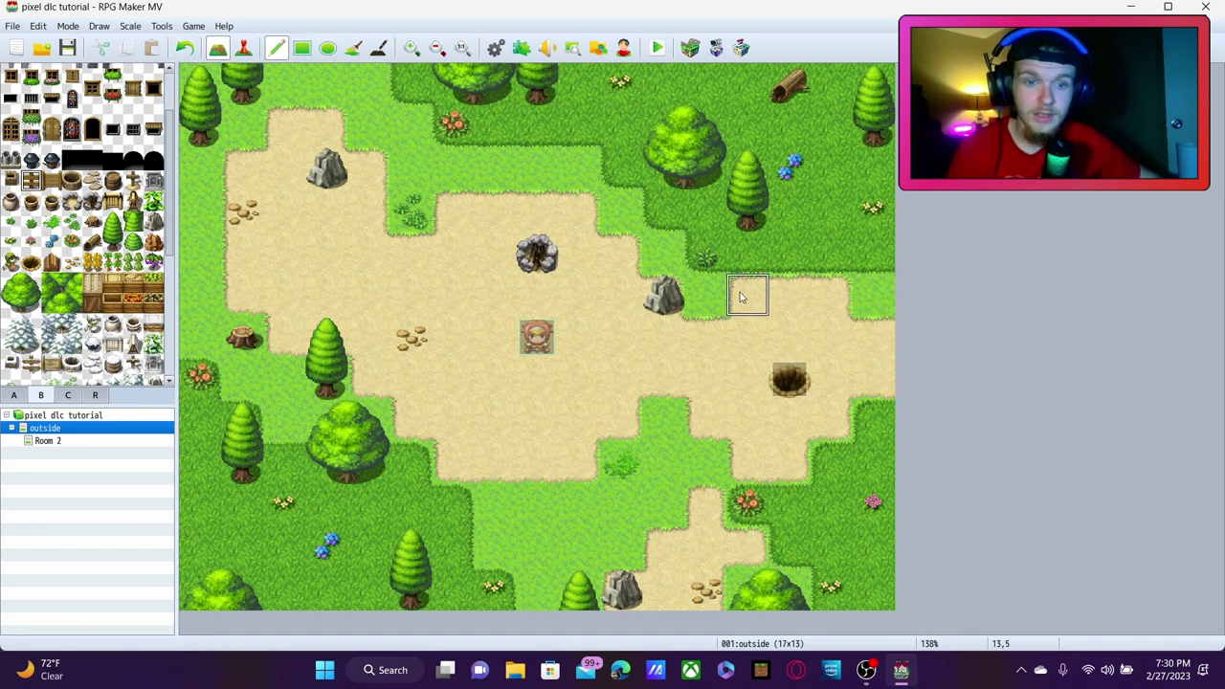
{"action": "left_click", "coordinate": [873, 296]}
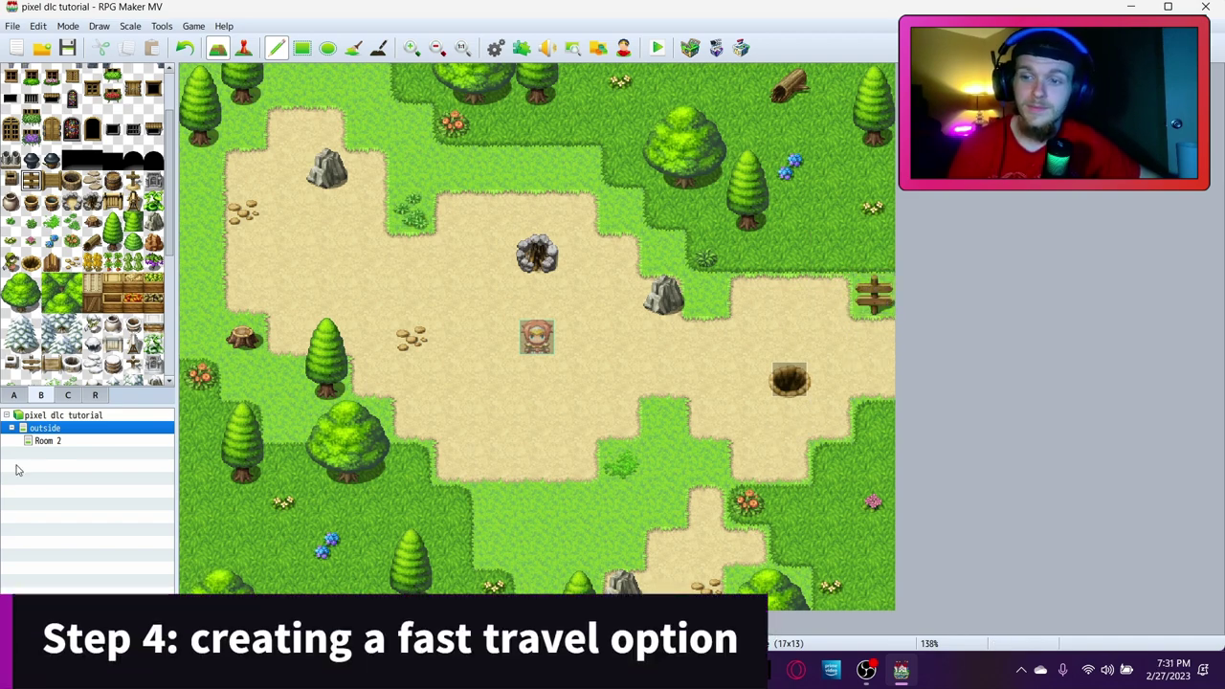
Create a new map under Room 2 named road 1, with the 0002 Outside tileset and the display name Road 1
{"action": "left_click", "coordinate": [48, 440]}
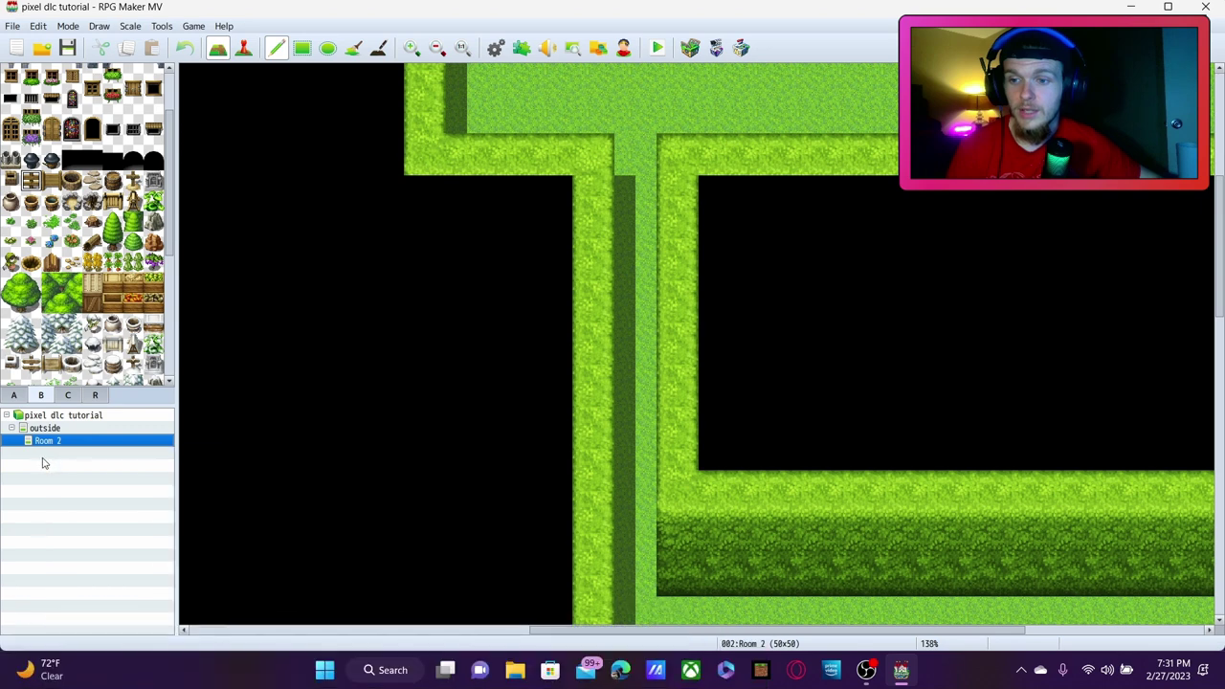
{"action": "right_click", "coordinate": [42, 457]}
{"action": "left_click", "coordinate": [70, 479]}
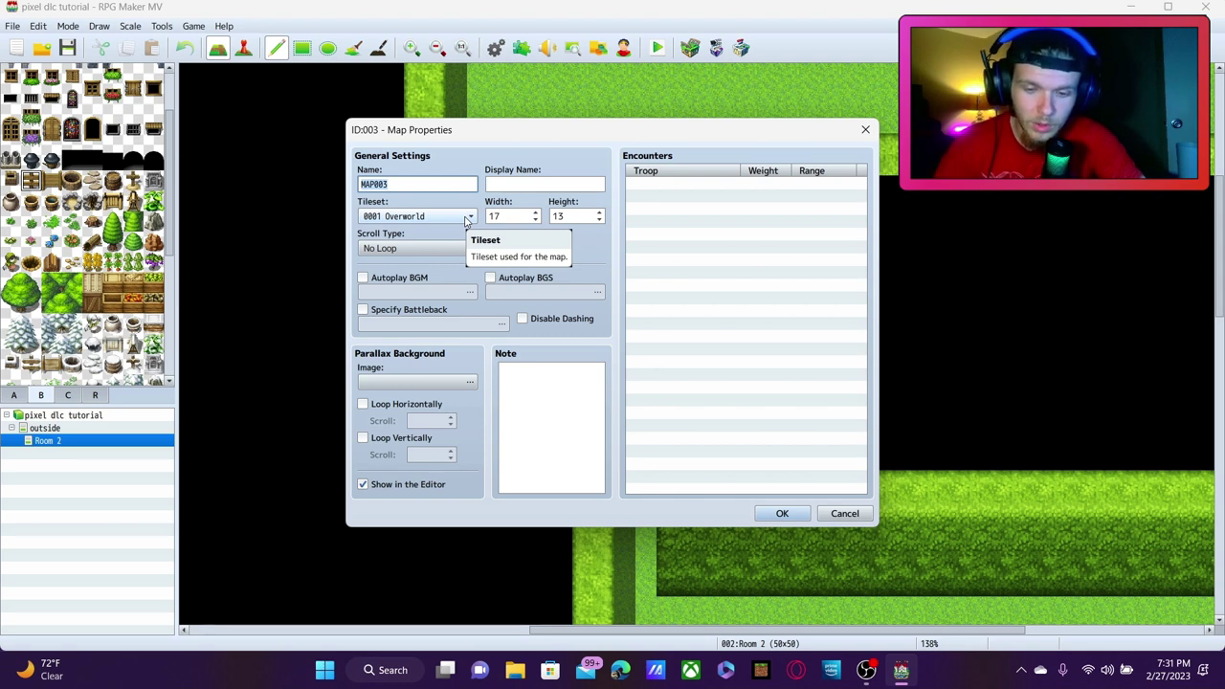
{"action": "type", "text": "road 1"}
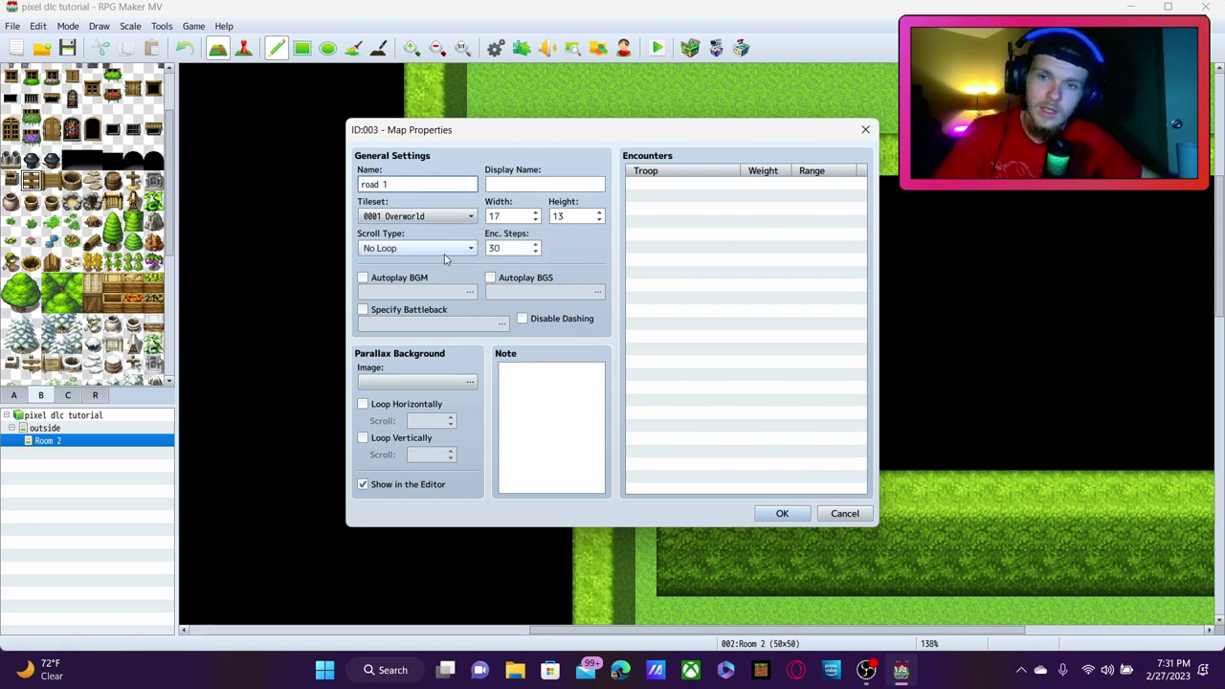
{"action": "left_click", "coordinate": [445, 216]}
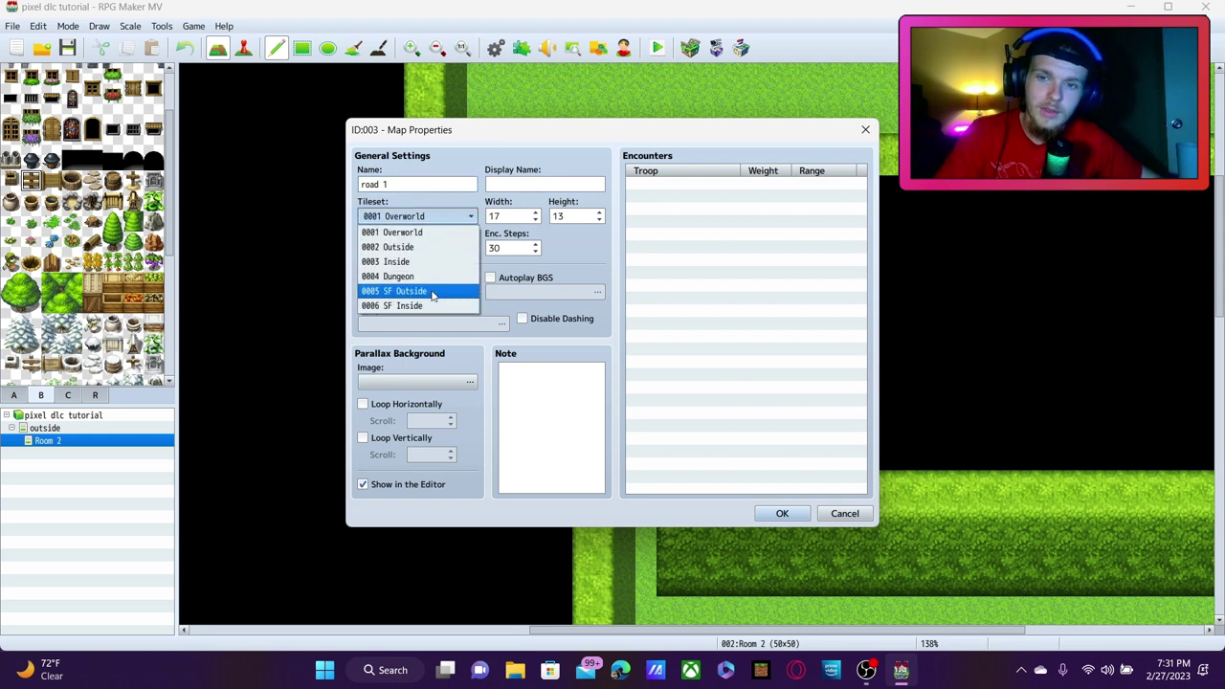
{"action": "left_click", "coordinate": [425, 241]}
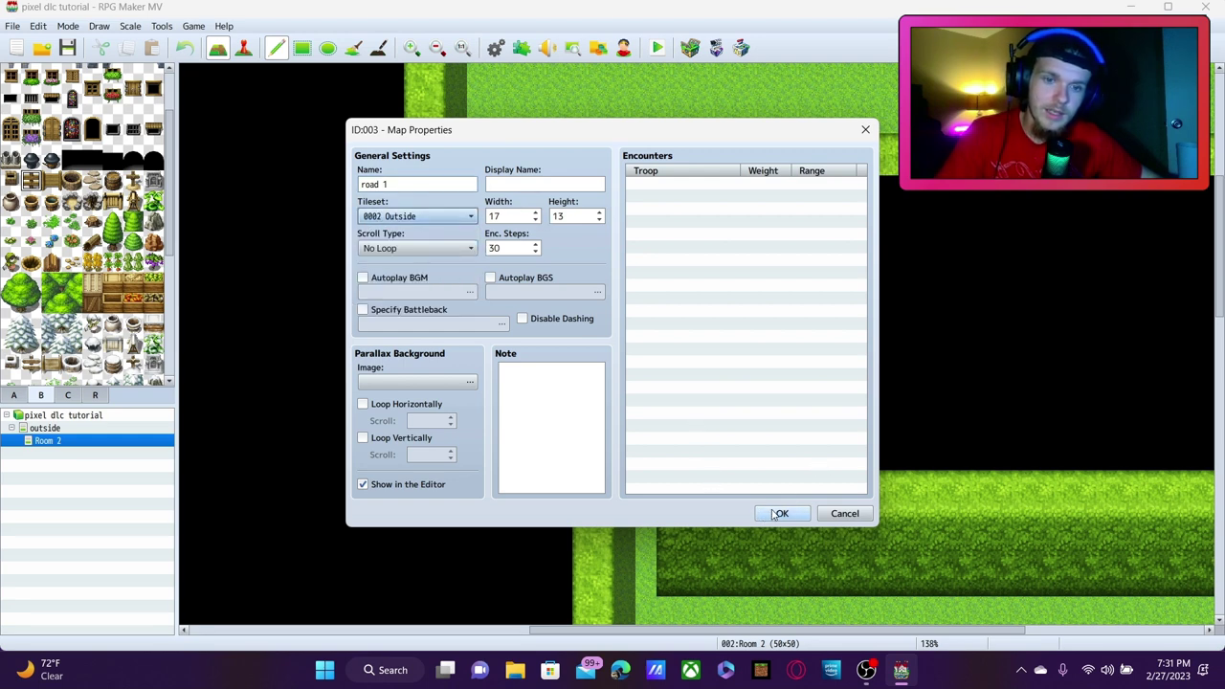
{"action": "left_click", "coordinate": [568, 185]}
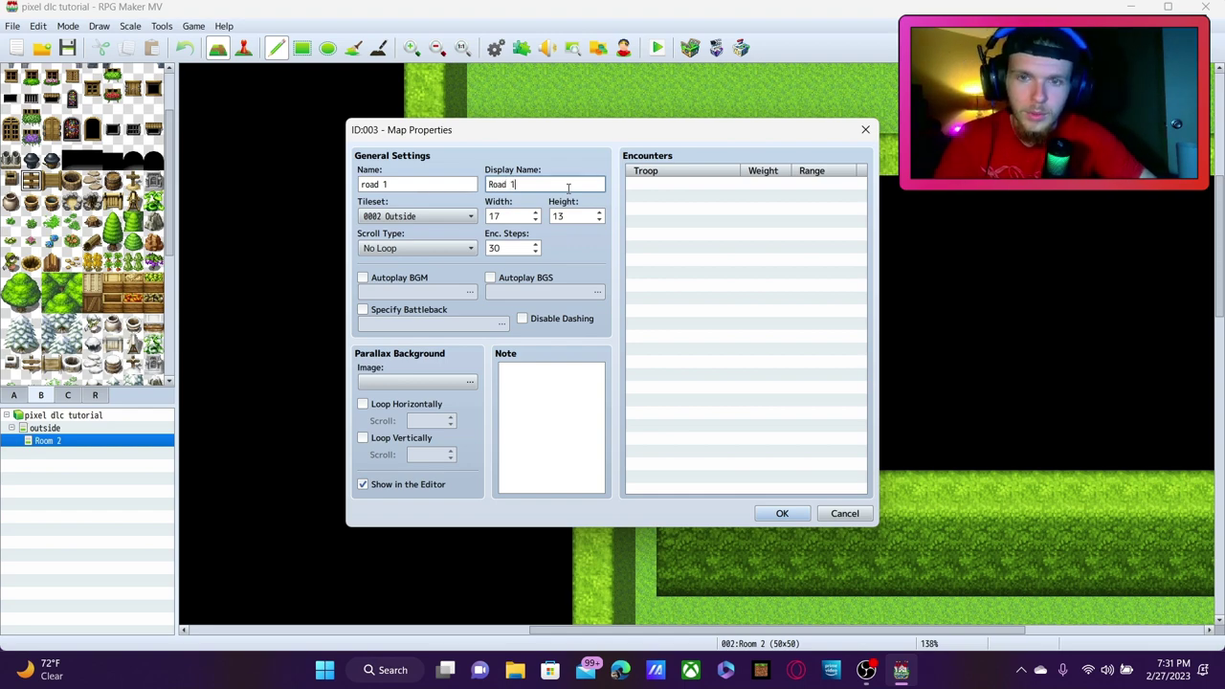
{"action": "left_click", "coordinate": [789, 513]}
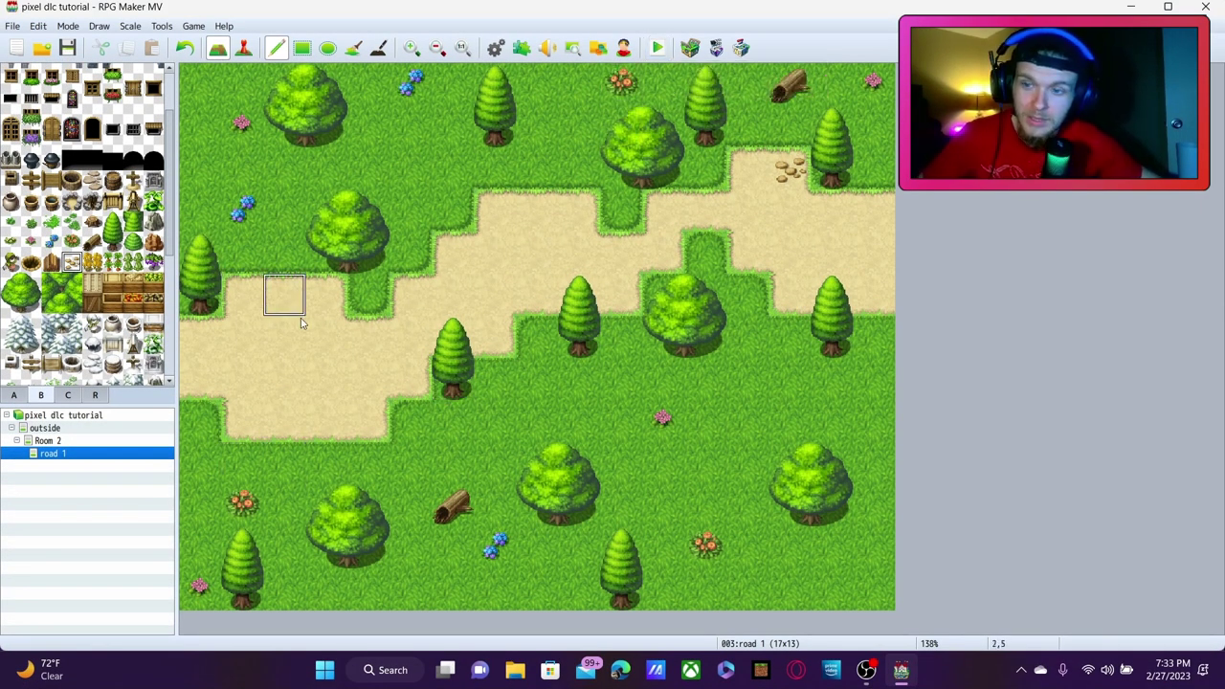
Create a map under road 1 with name and display name Road 2 and the 0002 Outside tileset, and select the flood fill tool
{"action": "right_click", "coordinate": [77, 464]}
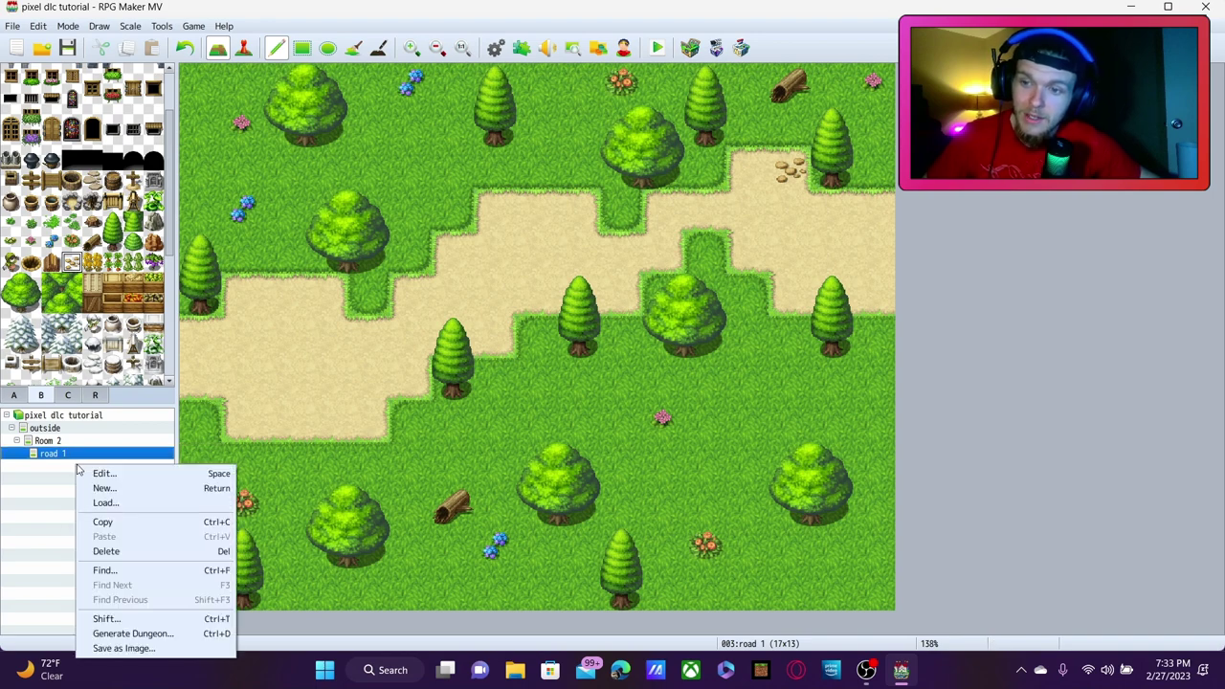
{"action": "left_click", "coordinate": [134, 489]}
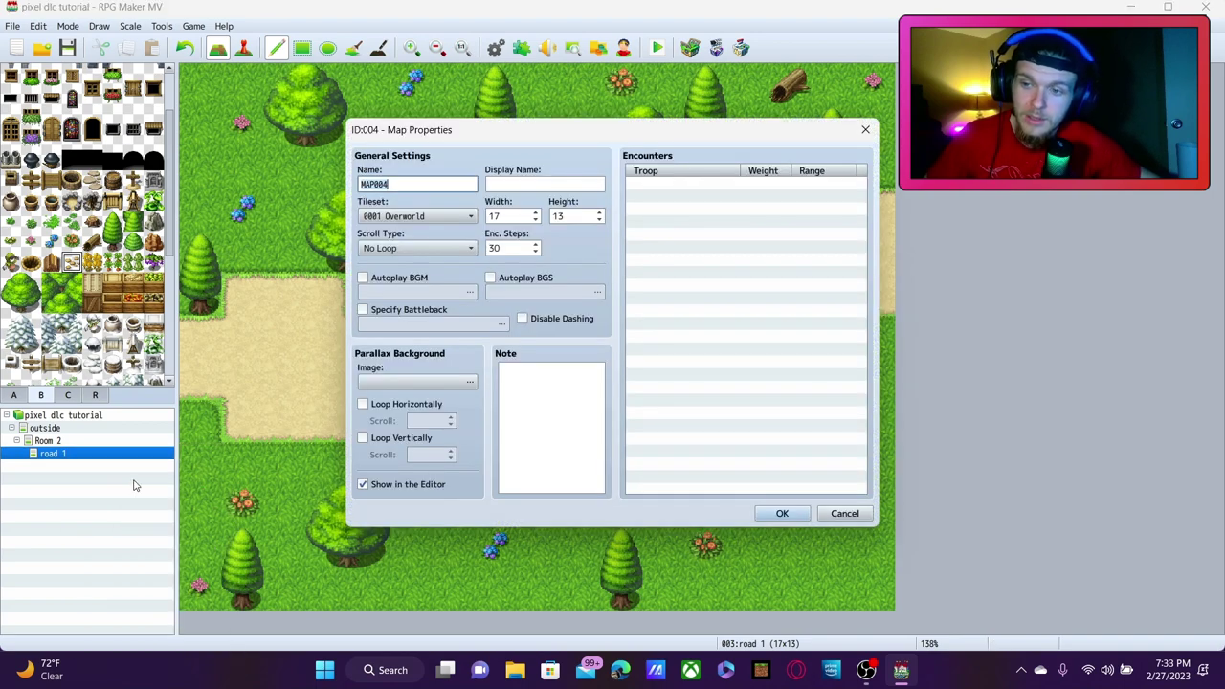
{"action": "type", "text": "Road 2"}
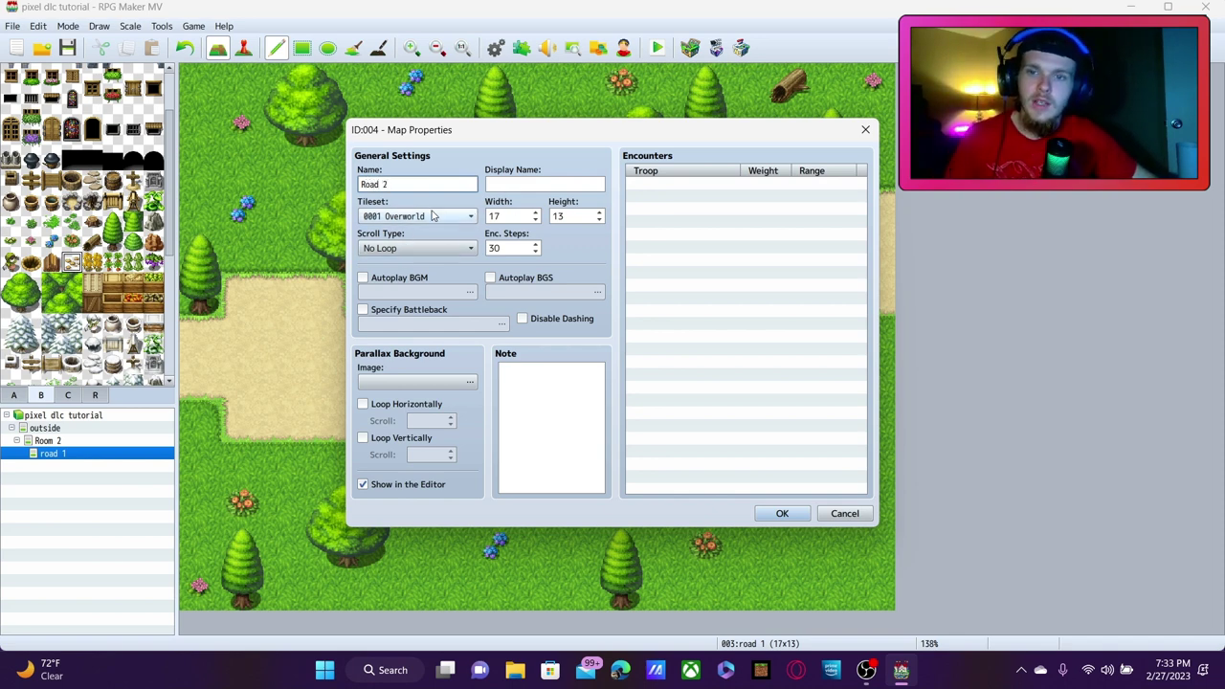
{"action": "left_click", "coordinate": [464, 216]}
{"action": "left_click", "coordinate": [435, 246]}
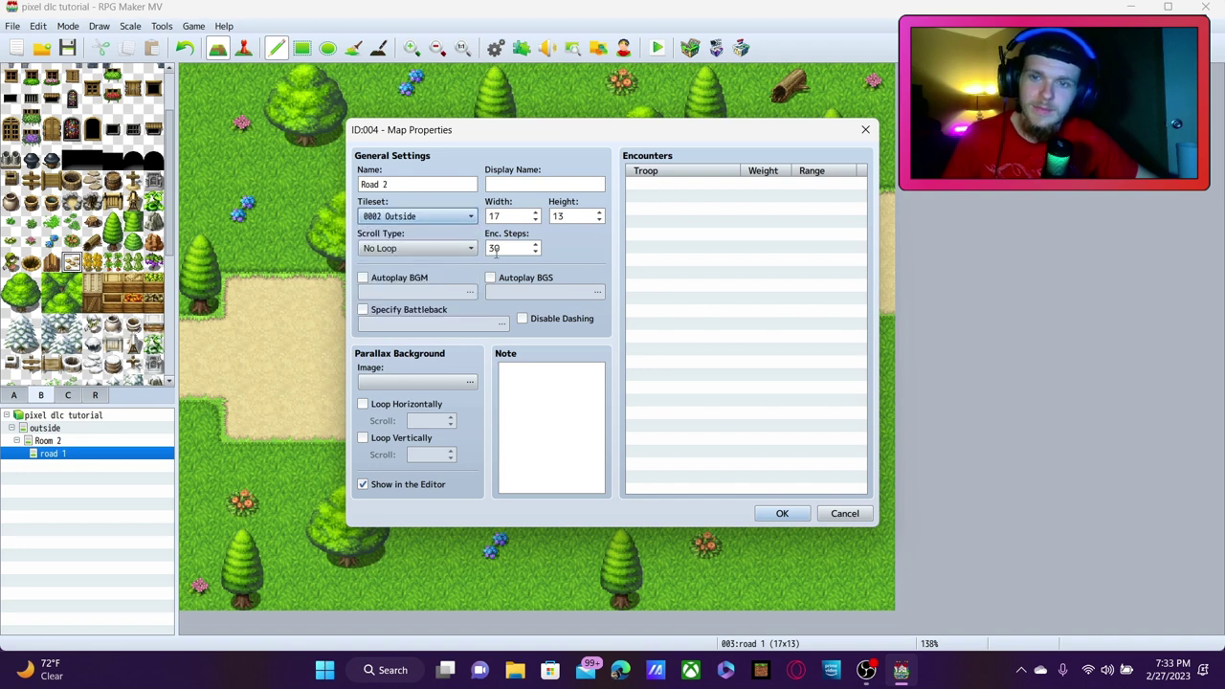
{"action": "left_click", "coordinate": [514, 185]}
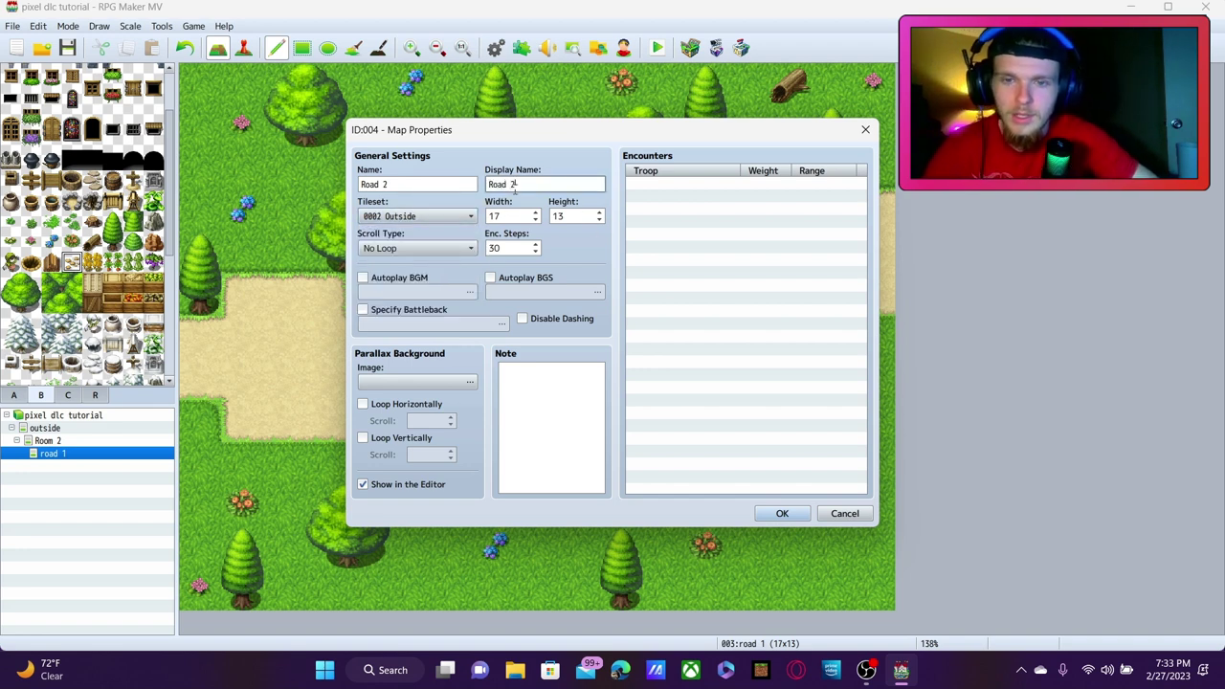
{"action": "left_click", "coordinate": [778, 513]}
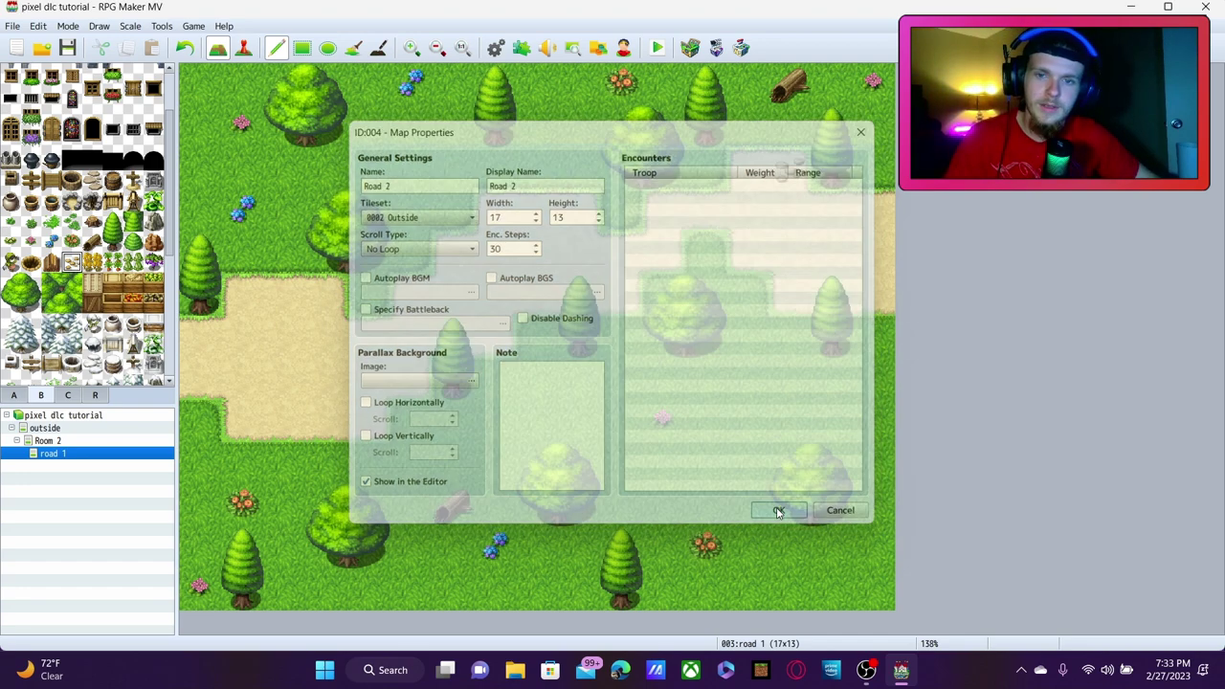
{"action": "left_click", "coordinate": [353, 48]}
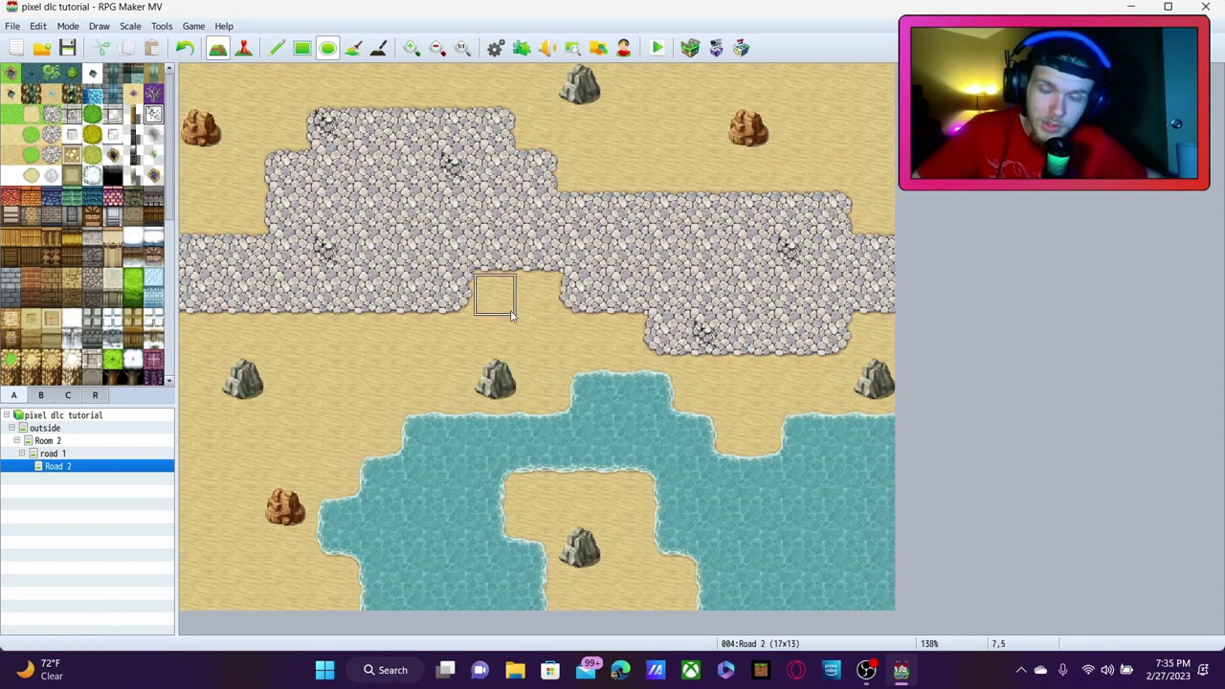
Create an event named Fast Travel on the outside map's signpost tile, with its priority set to Same as characters
{"action": "left_click", "coordinate": [67, 428]}
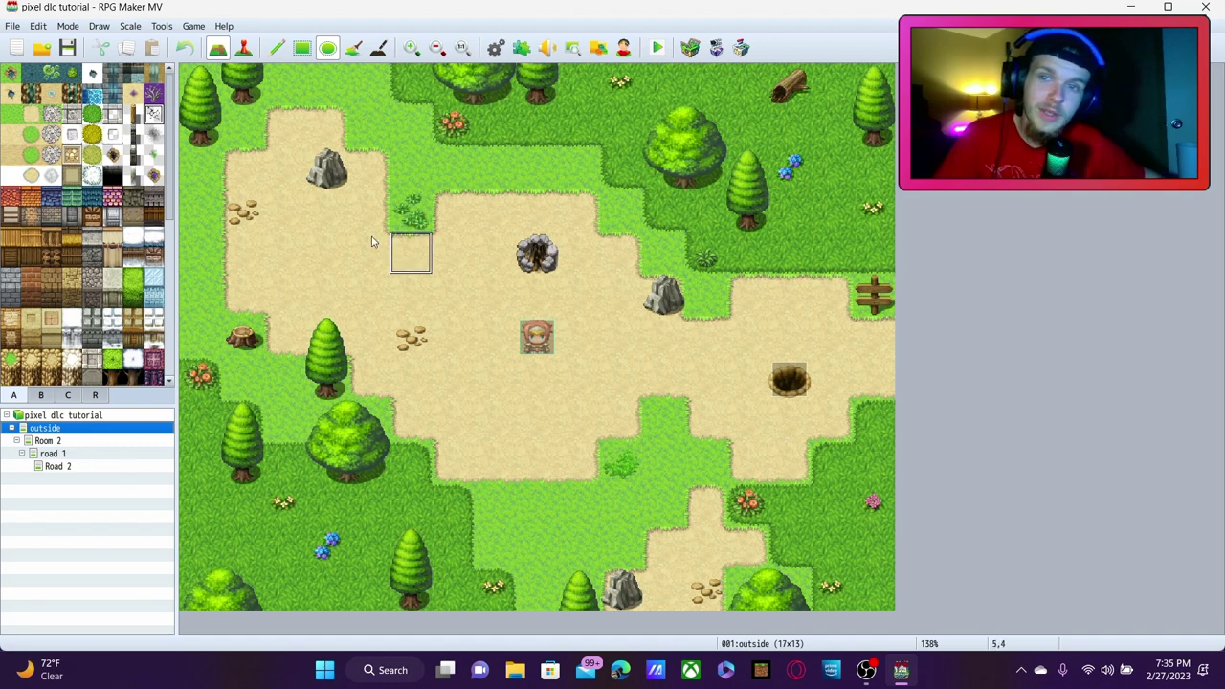
{"action": "left_click", "coordinate": [239, 56]}
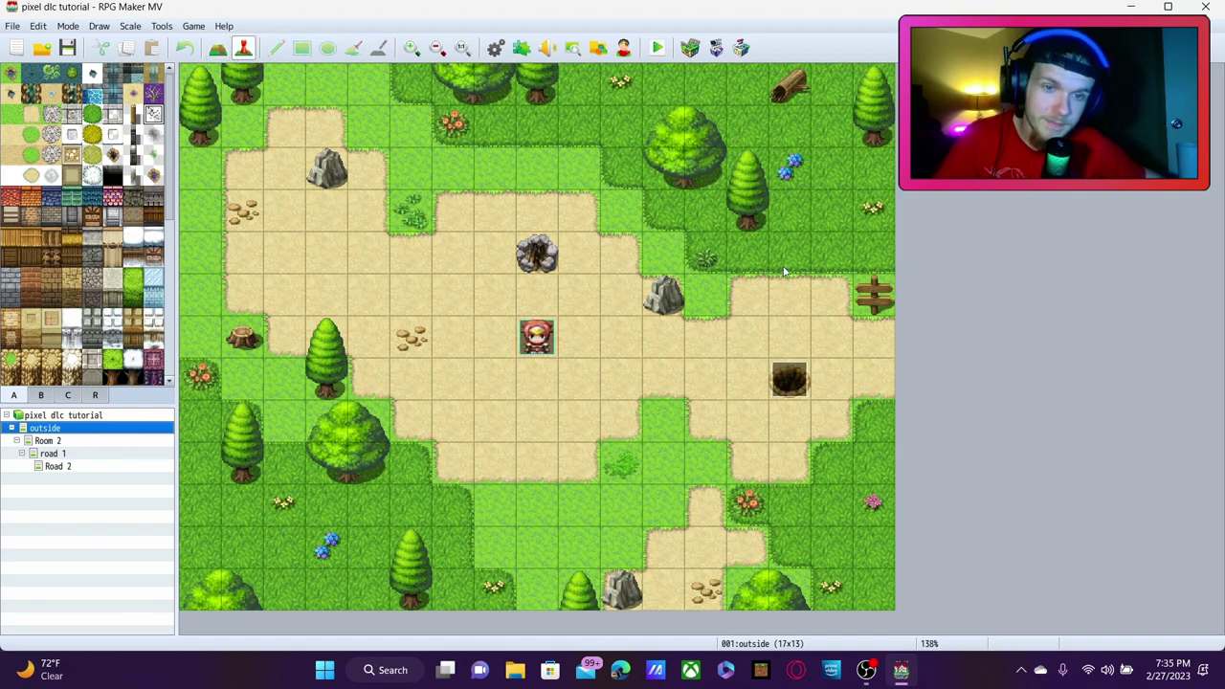
{"action": "double_click", "coordinate": [890, 306]}
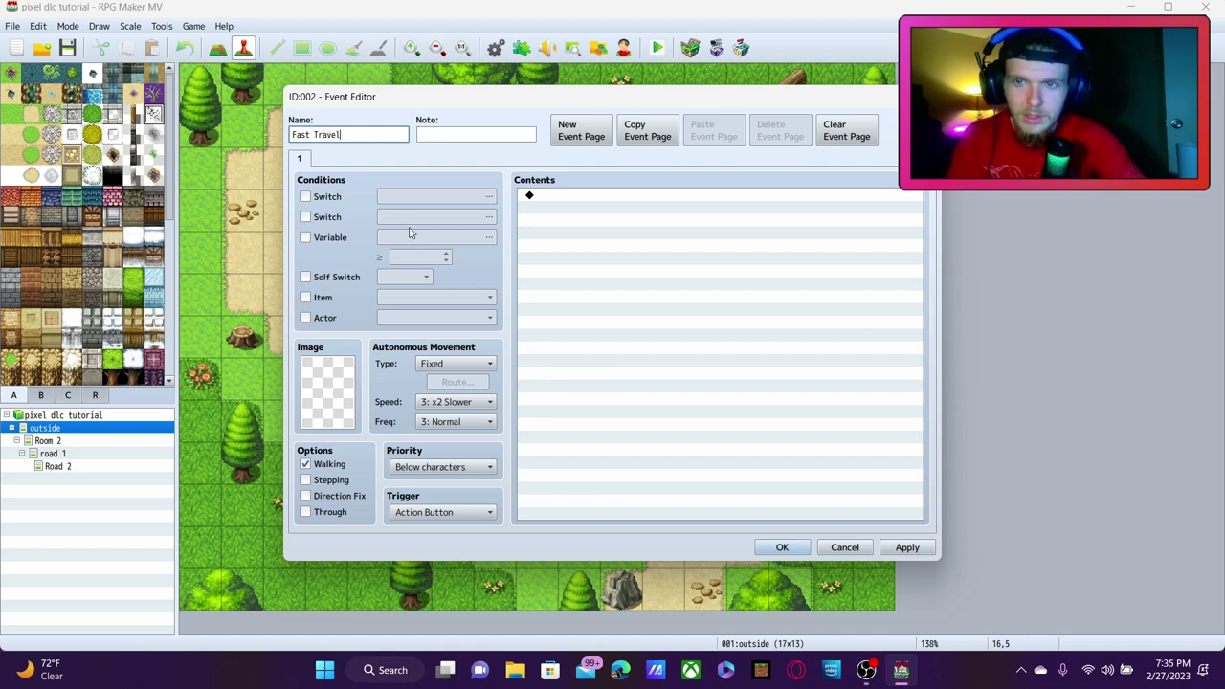
{"action": "left_click", "coordinate": [475, 466]}
{"action": "left_click", "coordinate": [483, 497]}
Add a Show Choices command to the Fast Travel event with Road 1, Road 2 and Stay, using Choice #3 for Cancel
{"action": "left_click", "coordinate": [598, 201]}
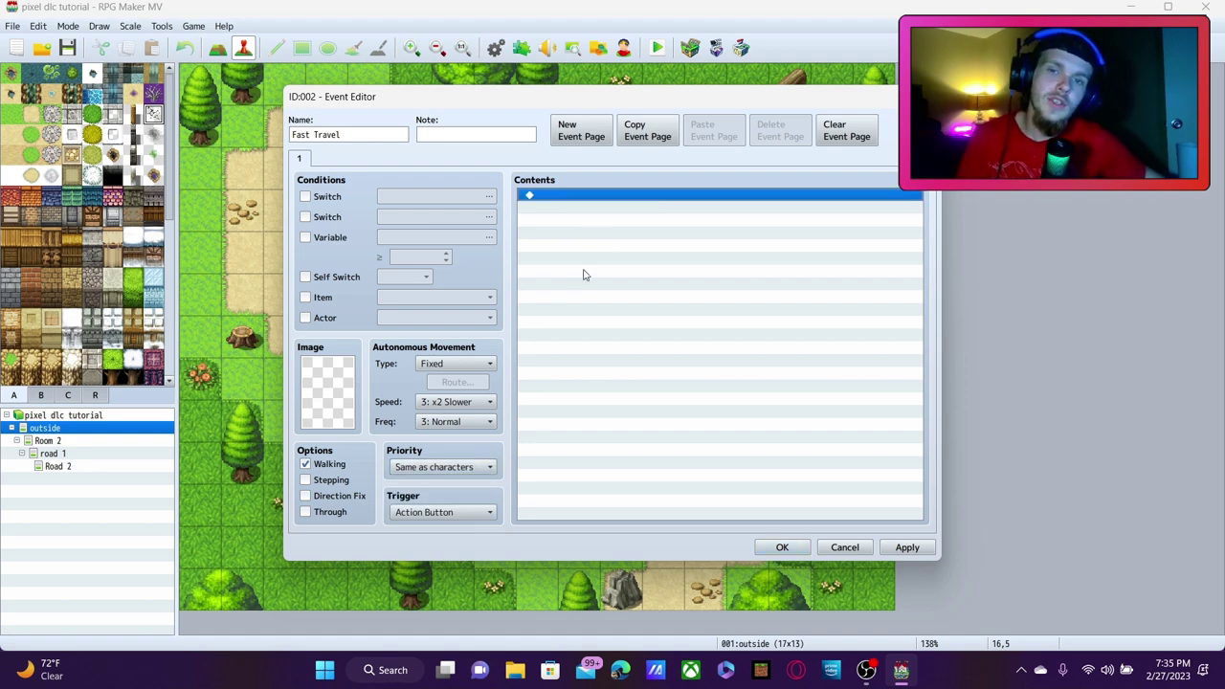
{"action": "double_click", "coordinate": [617, 194]}
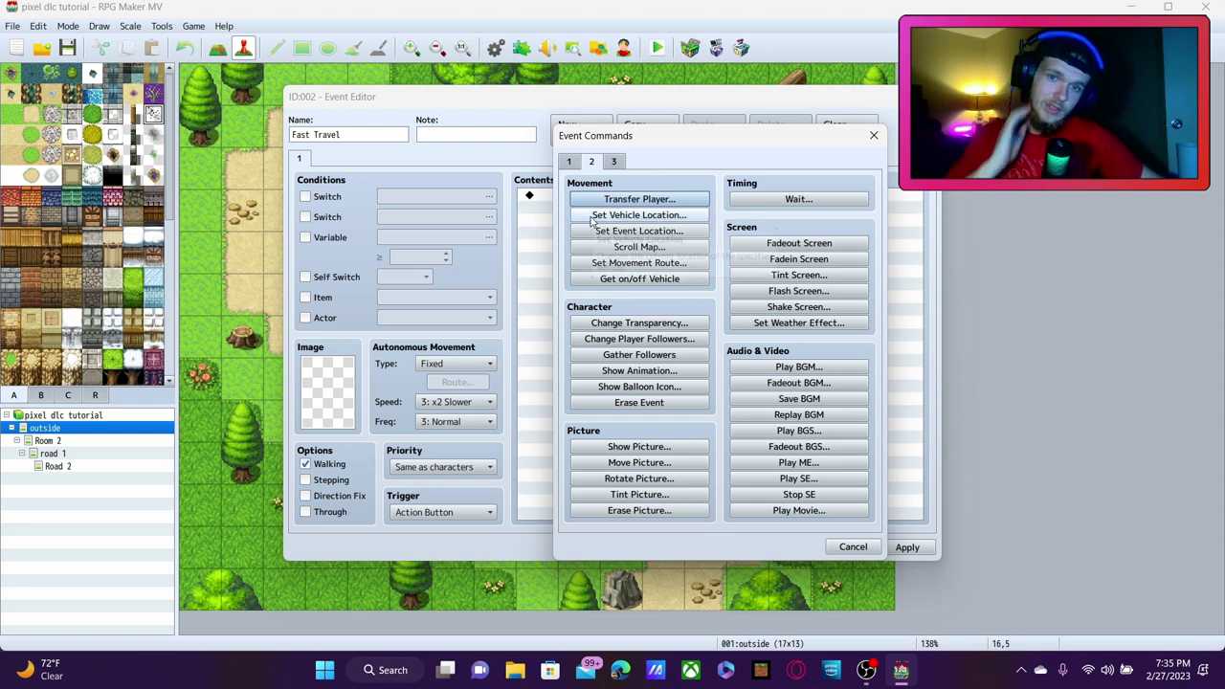
{"action": "left_click", "coordinate": [574, 162]}
{"action": "left_click", "coordinate": [597, 219]}
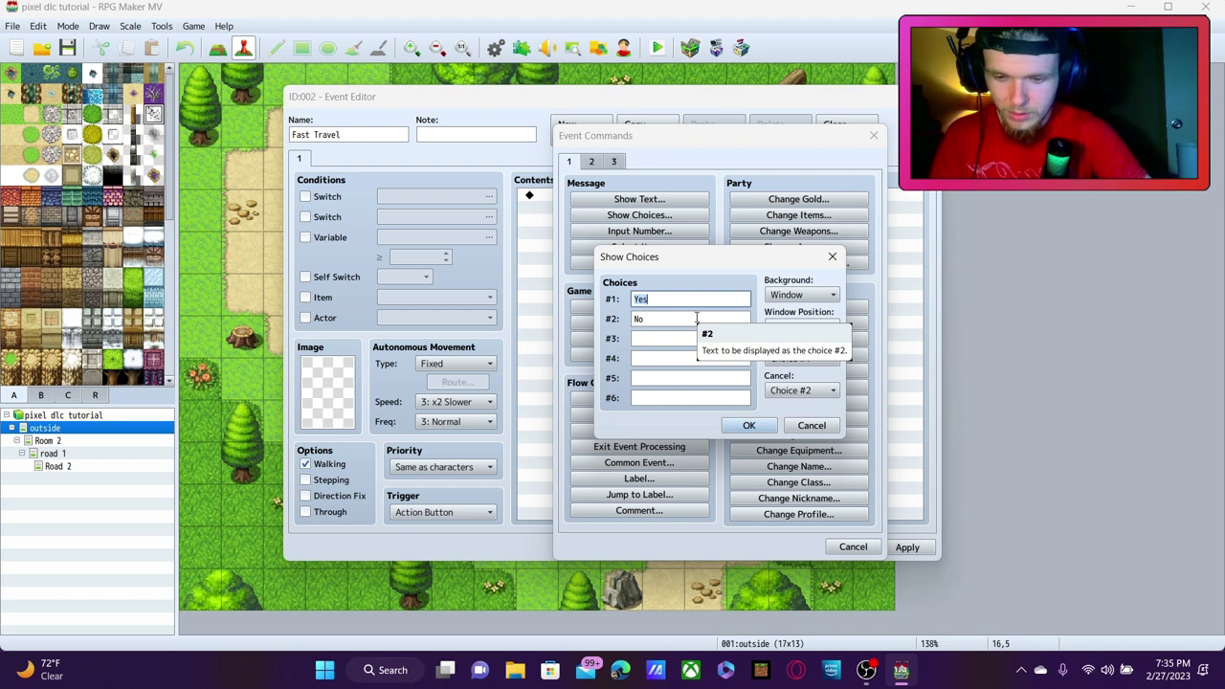
{"action": "type", "text": "Road 1"}
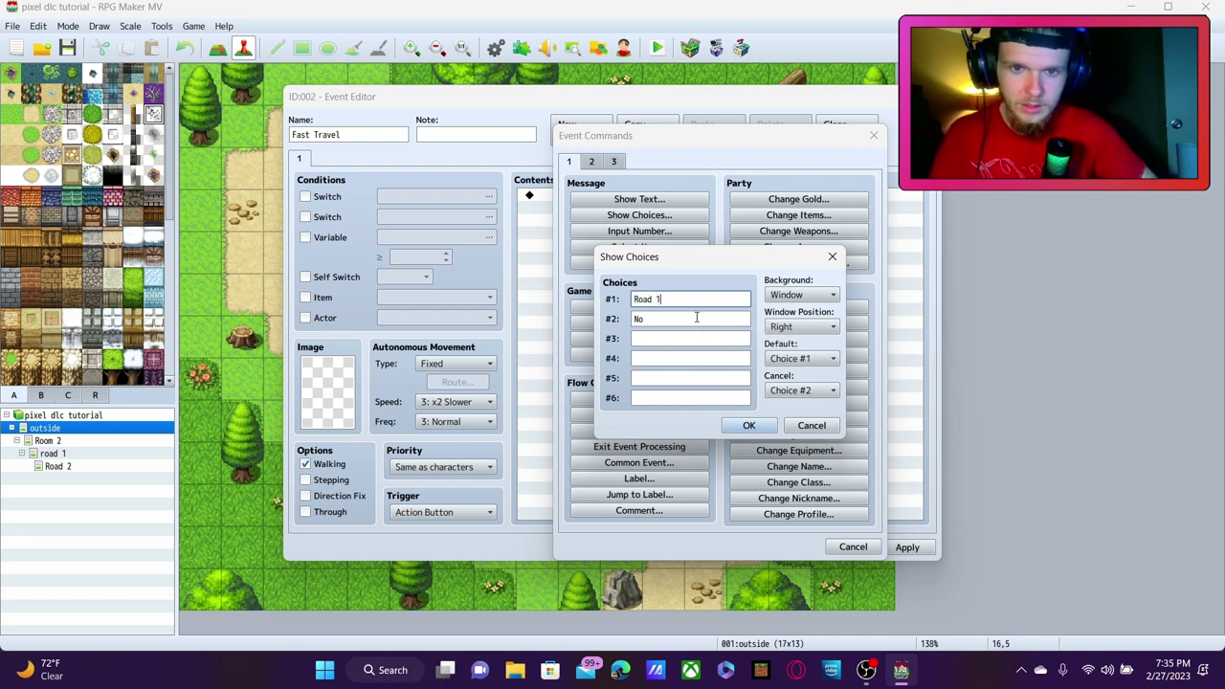
{"action": "left_click", "coordinate": [696, 316]}
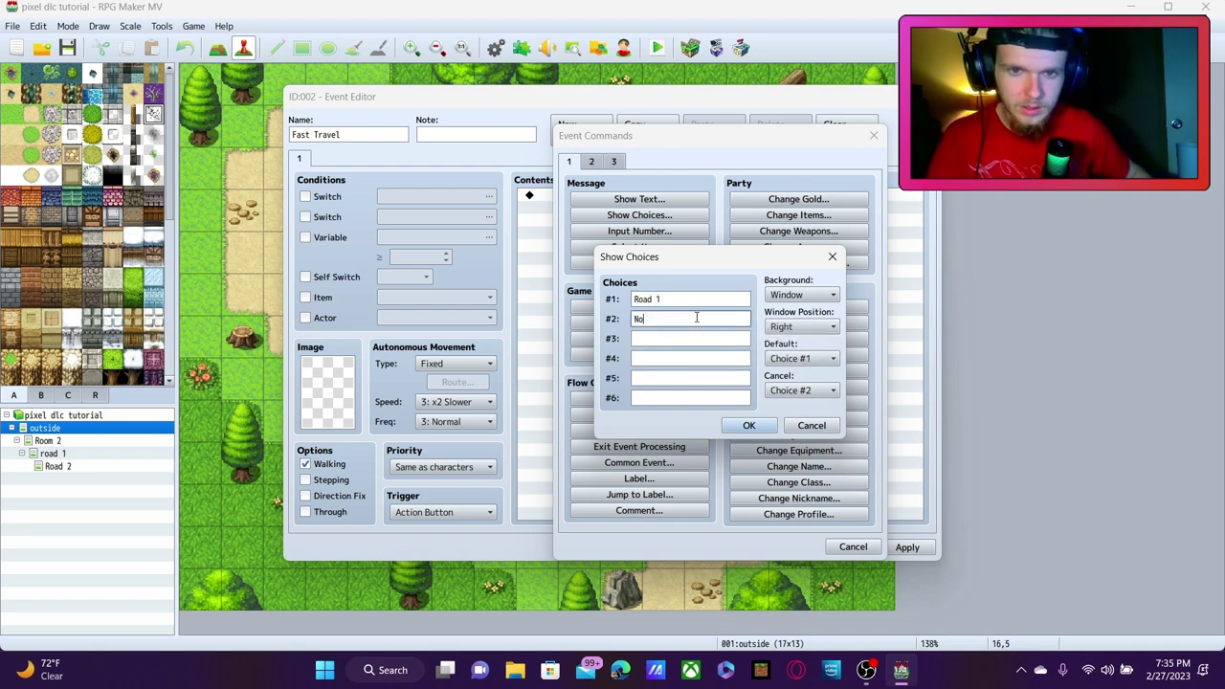
{"action": "type", "text": "Road 2"}
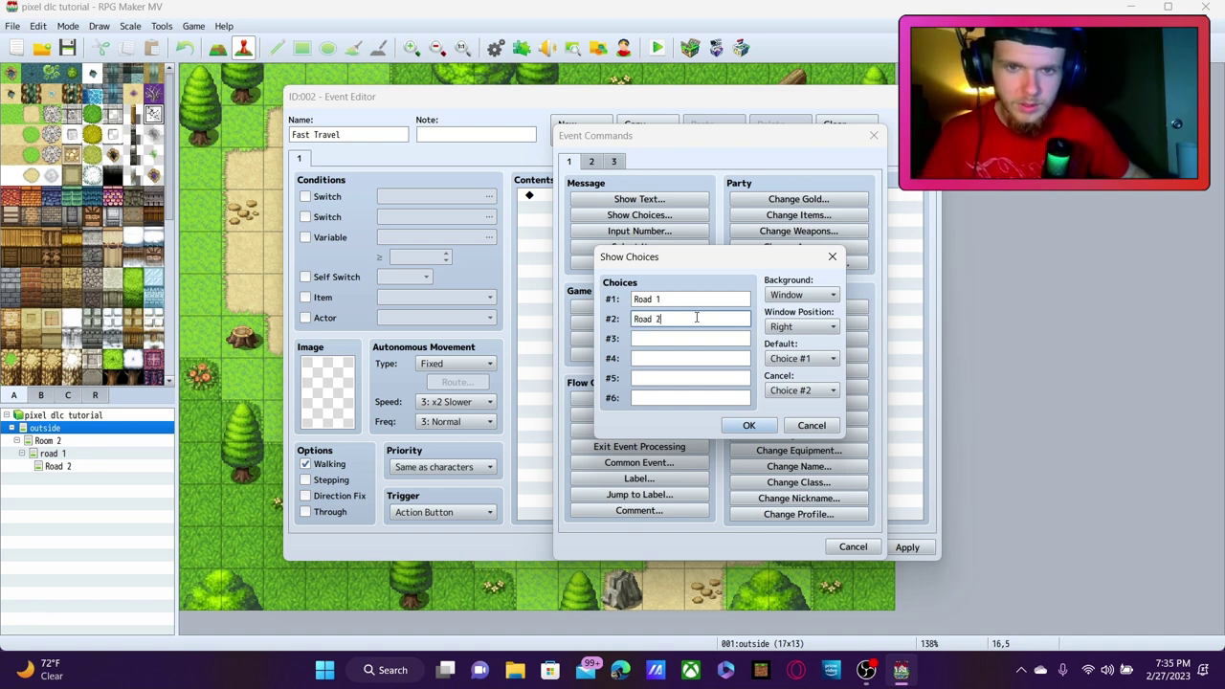
{"action": "left_click", "coordinate": [687, 344]}
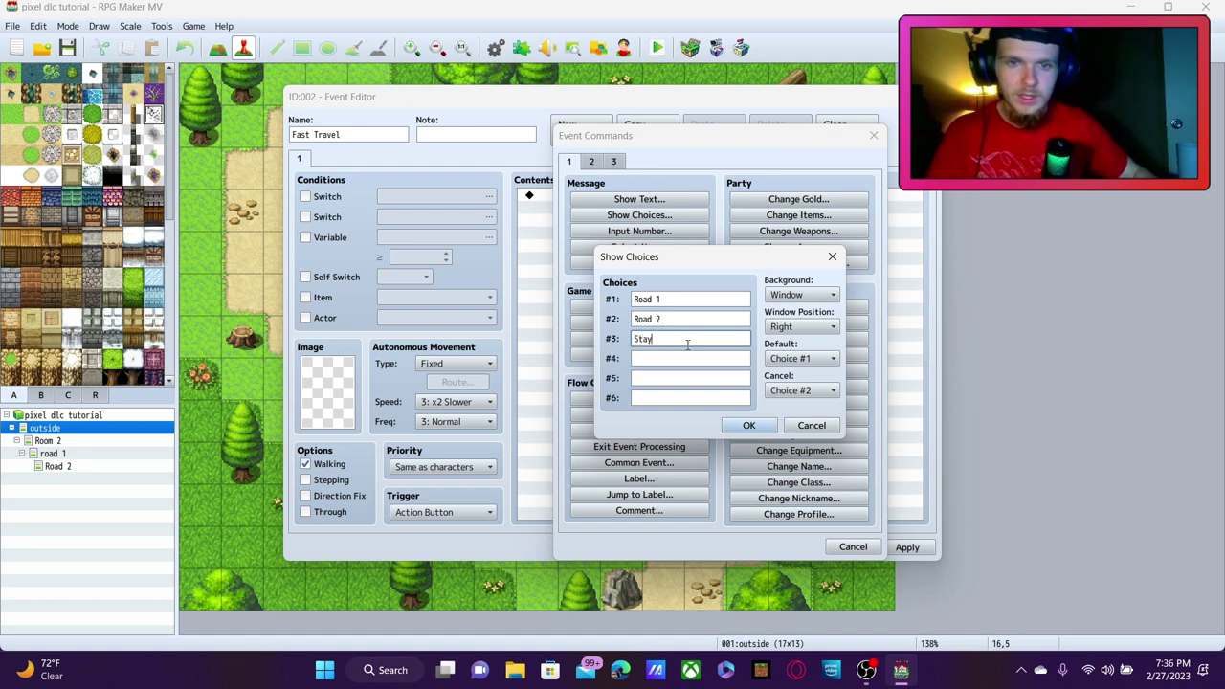
{"action": "left_click", "coordinate": [800, 391]}
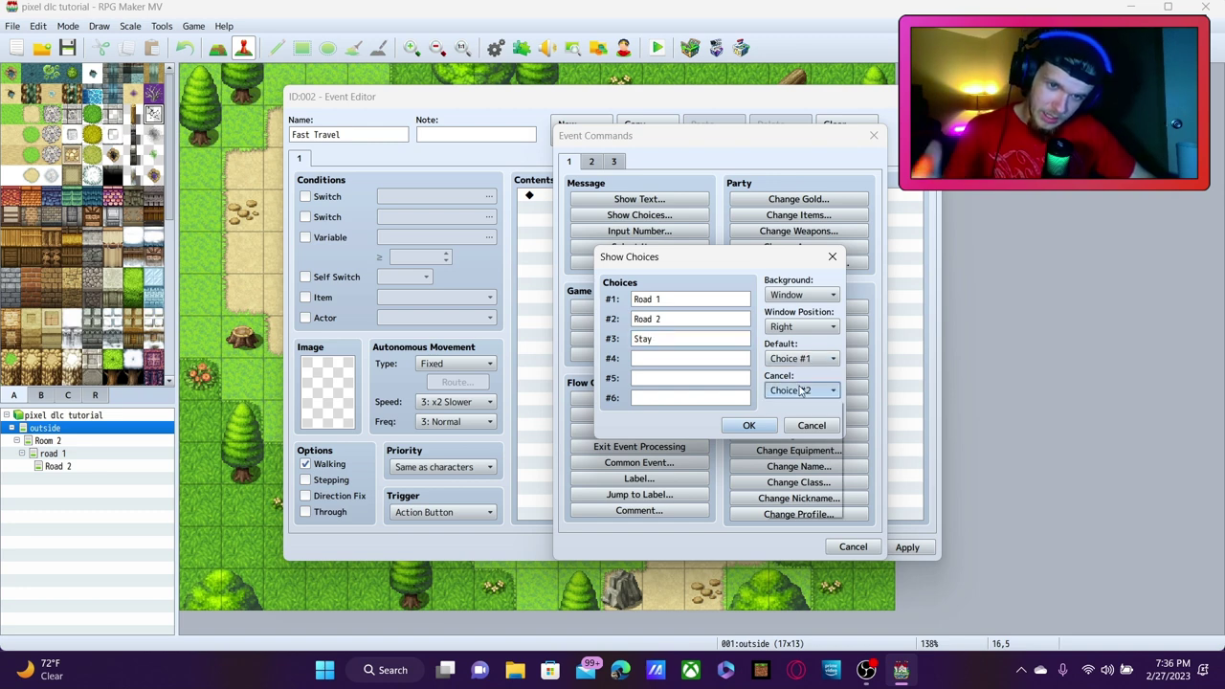
{"action": "left_click", "coordinate": [788, 465]}
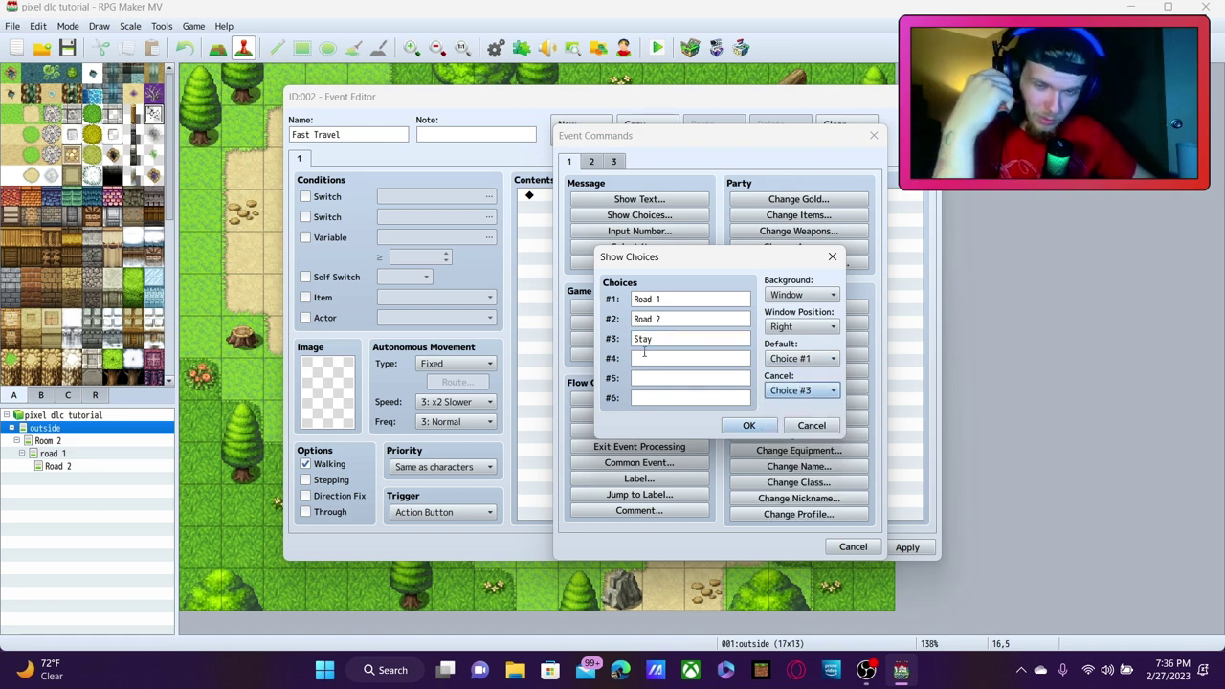
{"action": "left_click", "coordinate": [747, 425]}
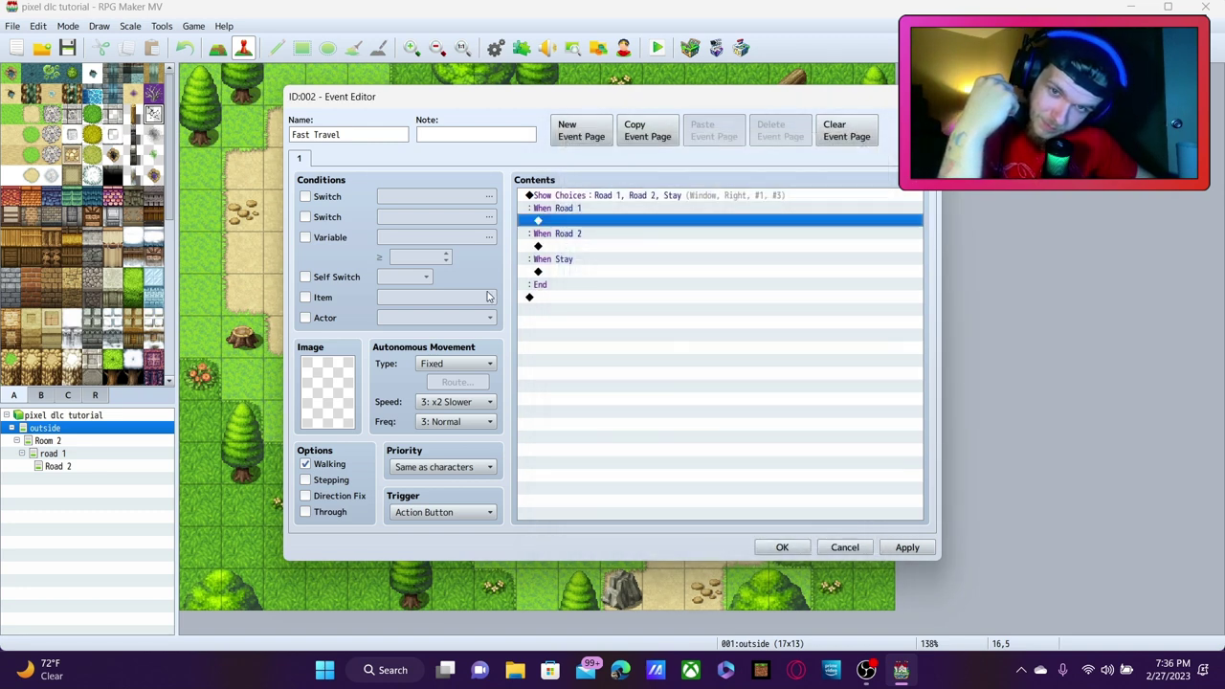
Add a Transfer Player command to the When Road 1 branch, sending the player to road 1 (0,6) at the path's west end
{"action": "double_click", "coordinate": [673, 227]}
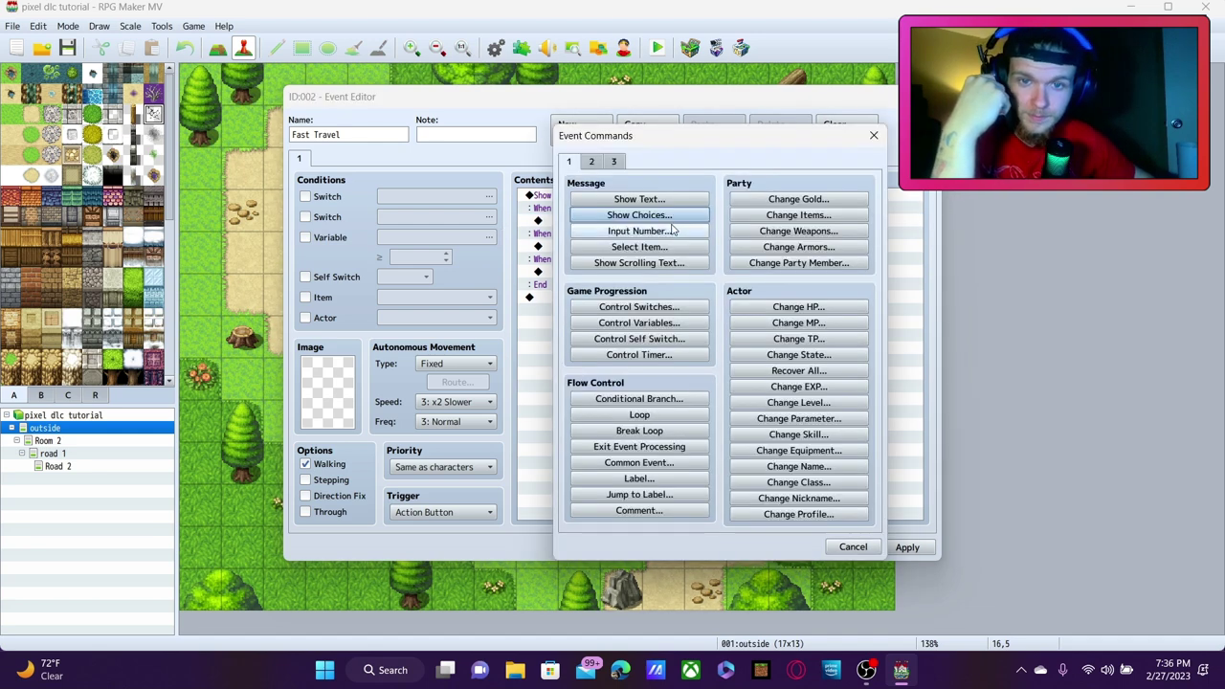
{"action": "left_click", "coordinate": [592, 162]}
{"action": "left_click", "coordinate": [633, 199]}
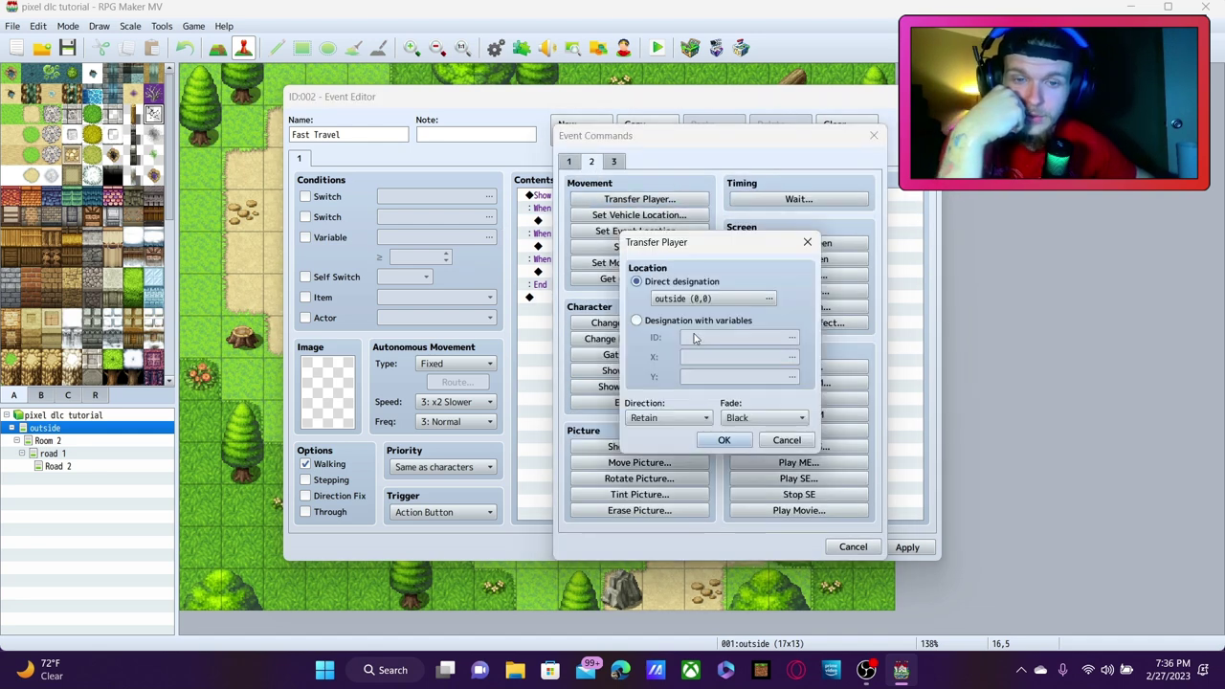
{"action": "left_click", "coordinate": [705, 302]}
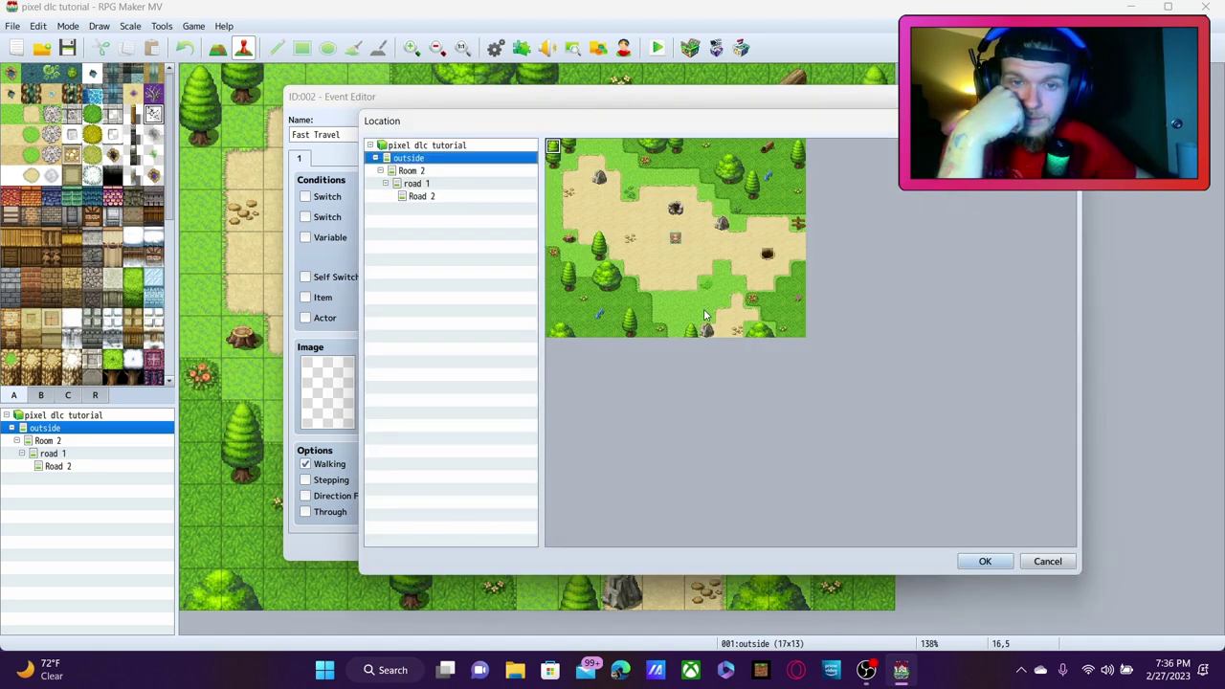
{"action": "left_click", "coordinate": [450, 187]}
{"action": "left_click", "coordinate": [553, 253]}
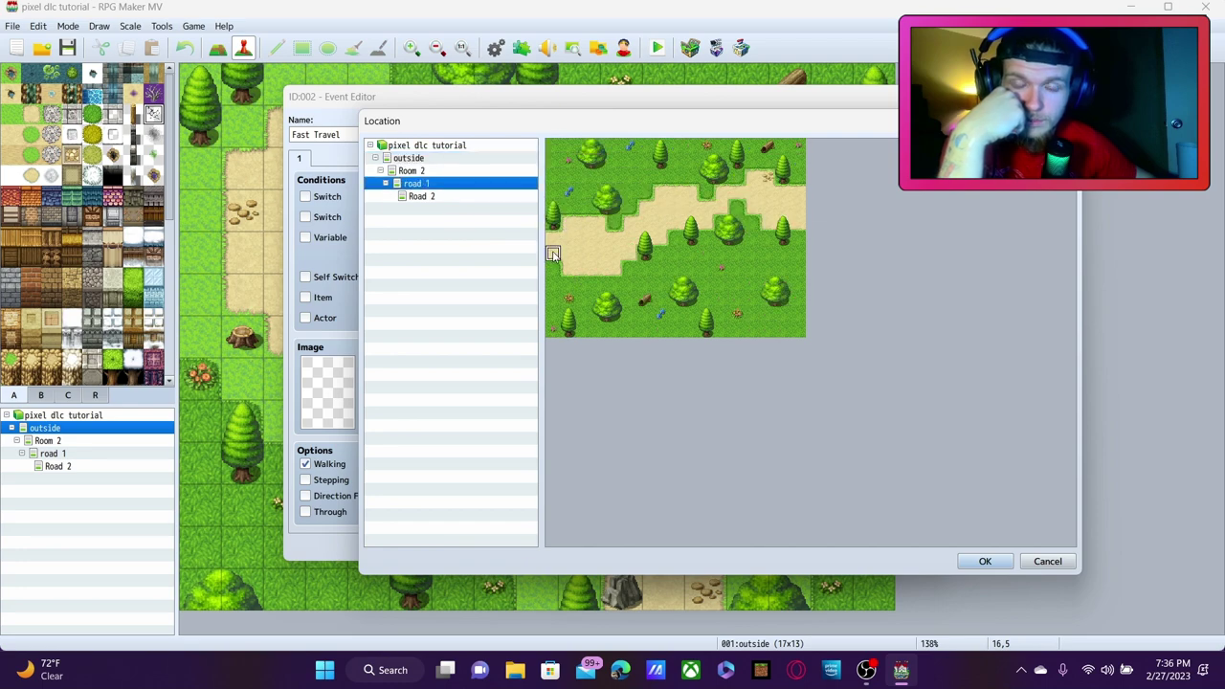
{"action": "left_click", "coordinate": [553, 240]}
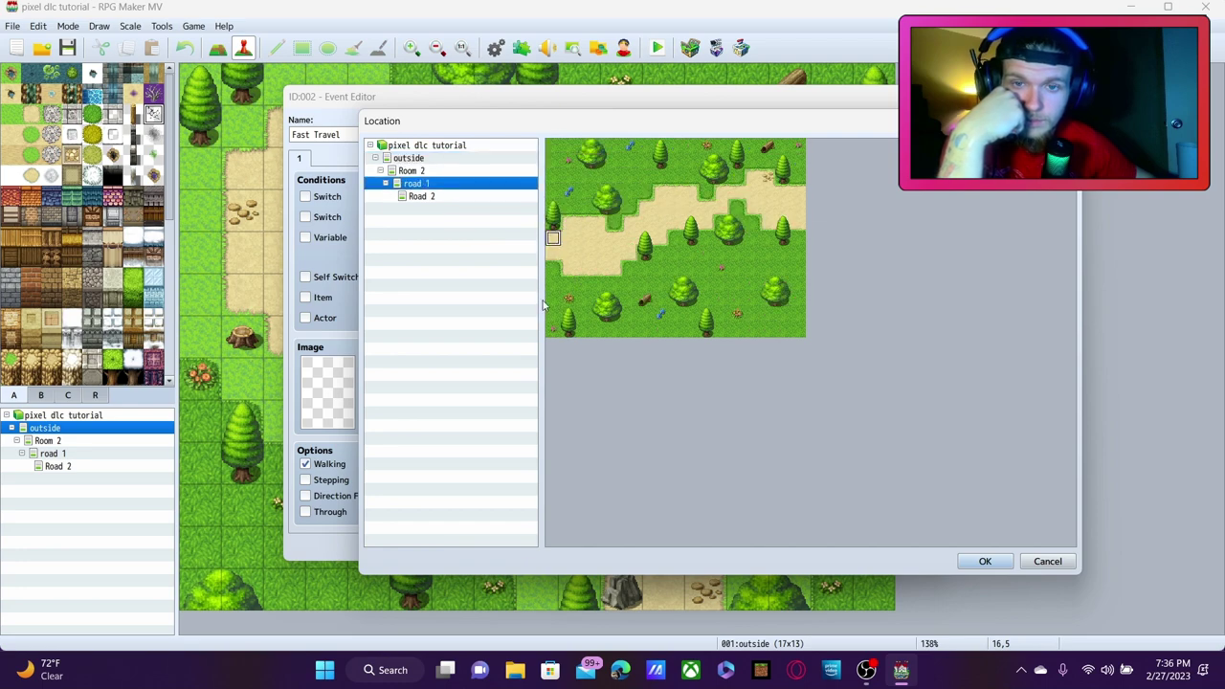
{"action": "left_click", "coordinate": [985, 561]}
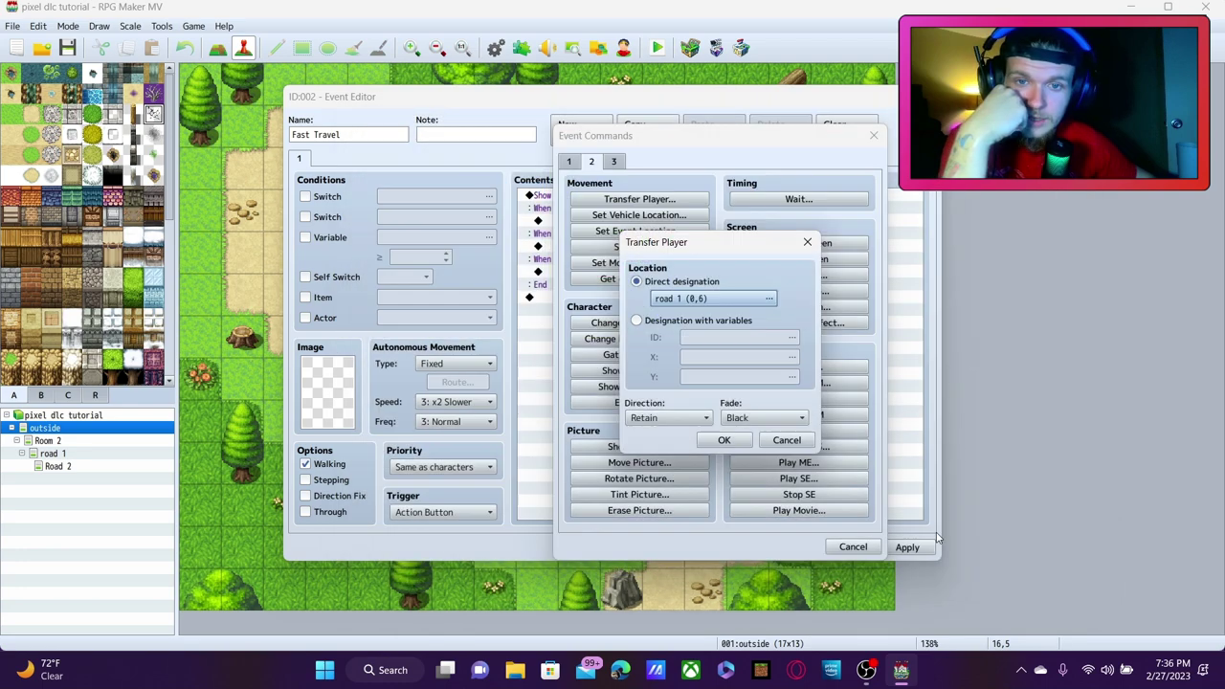
{"action": "left_click", "coordinate": [720, 439]}
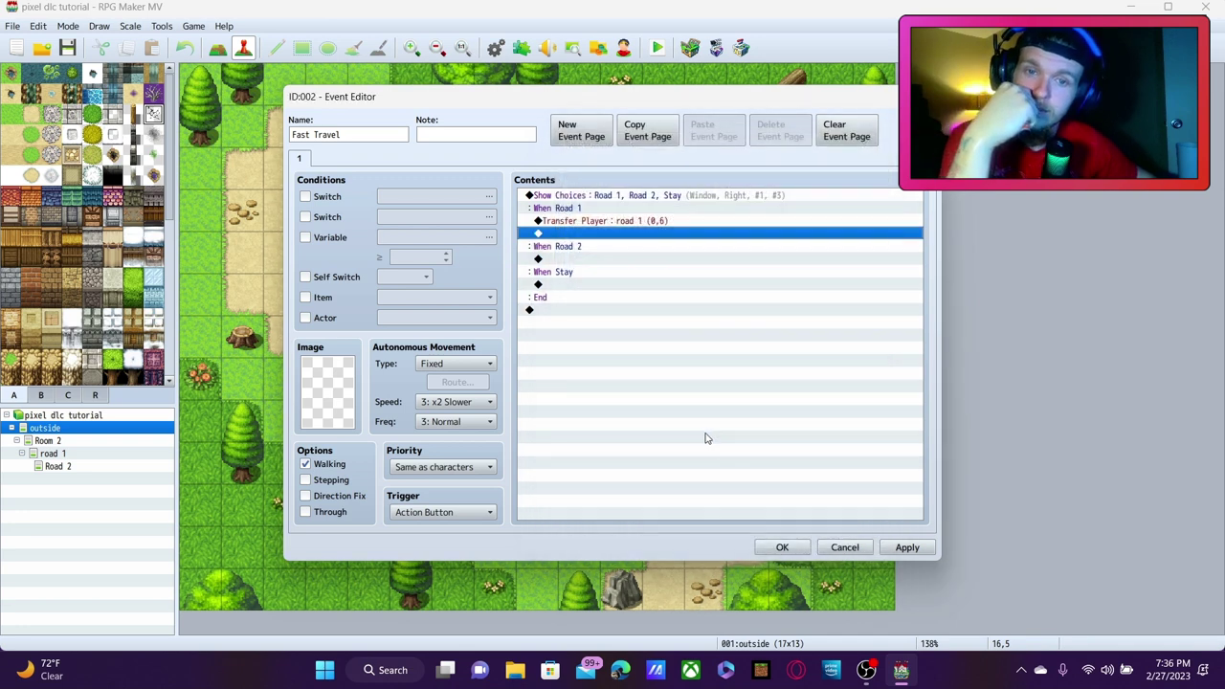
Set the direction of the Transfer Player command in the When Road 1 branch to Right
{"action": "right_click", "coordinate": [565, 221]}
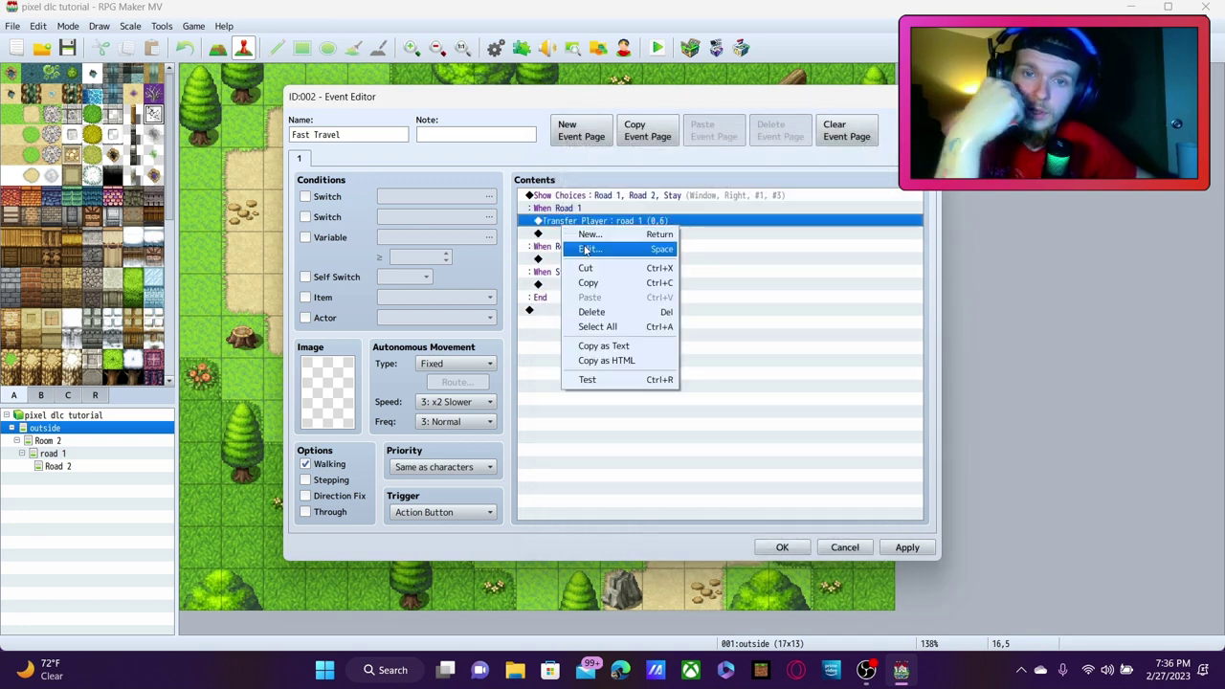
{"action": "left_click", "coordinate": [585, 248]}
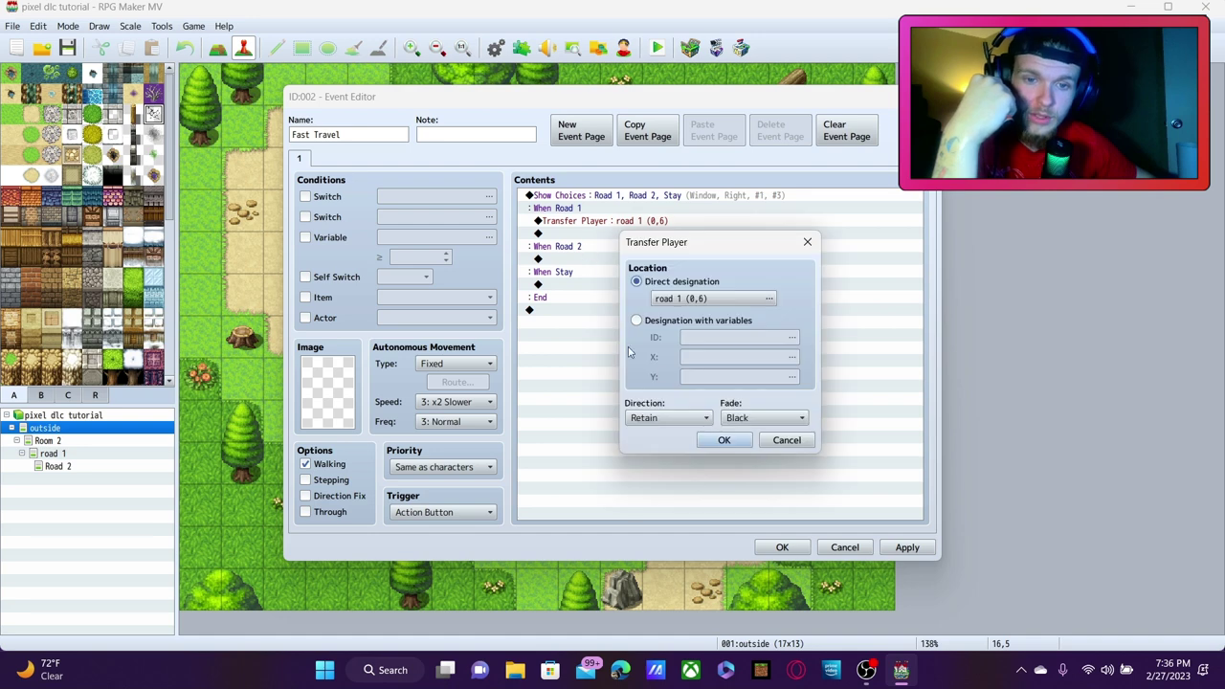
{"action": "left_click", "coordinate": [659, 428]}
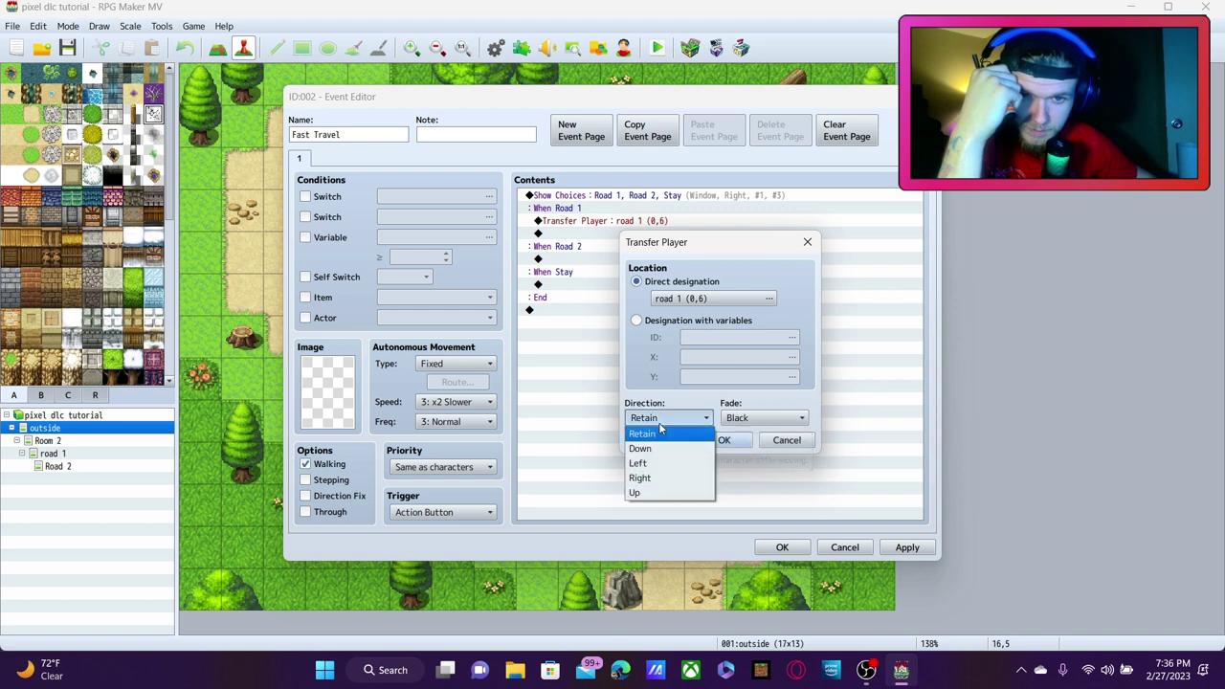
{"action": "left_click", "coordinate": [668, 479]}
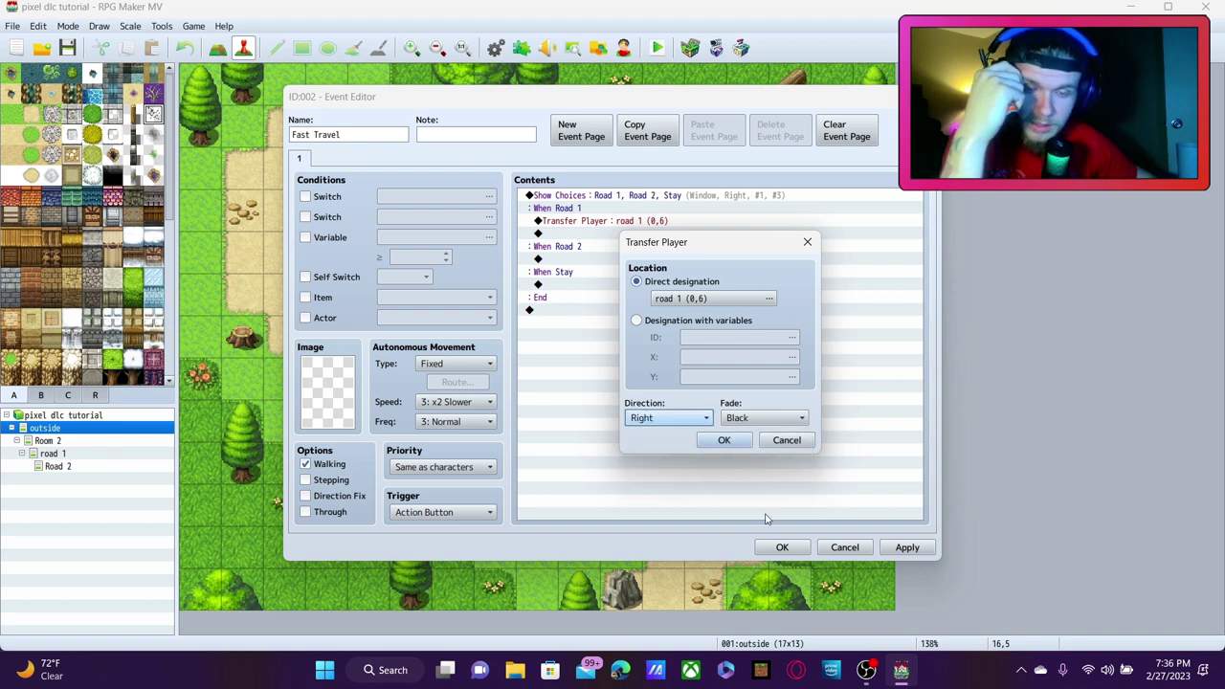
{"action": "left_click", "coordinate": [724, 440]}
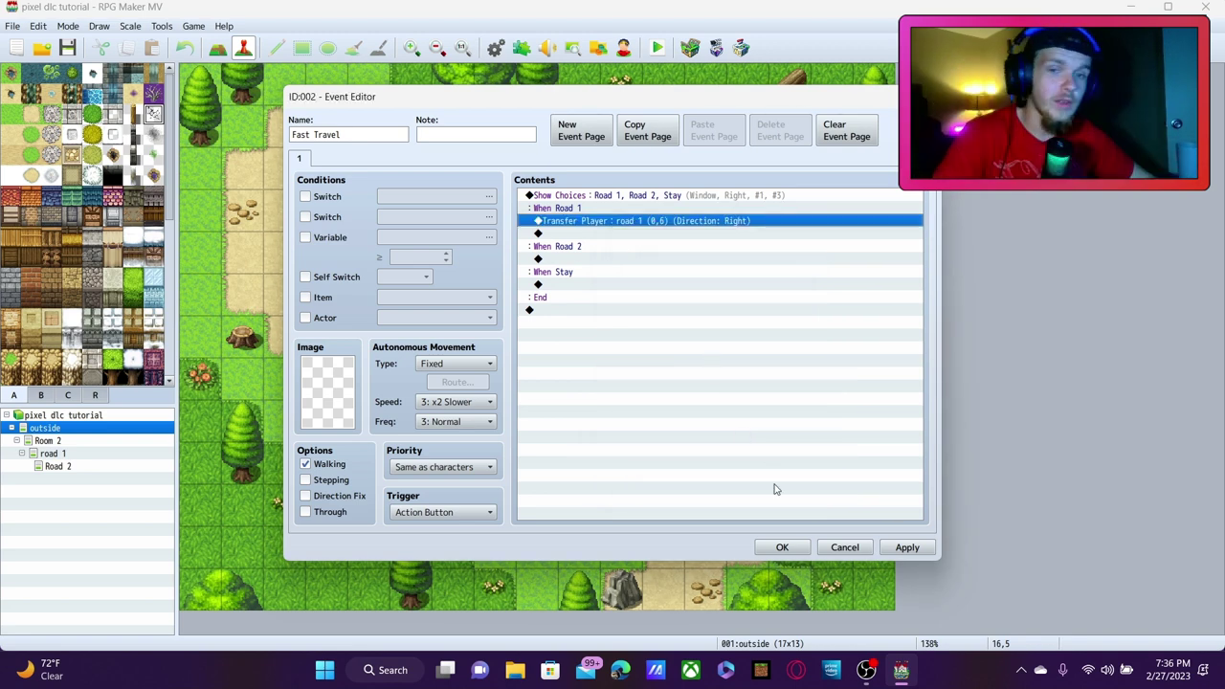
Copy the When Road 1 branch's Transfer Player command into the empty When Road 2 branch
{"action": "right_click", "coordinate": [605, 226]}
{"action": "left_click", "coordinate": [652, 278]}
{"action": "left_click", "coordinate": [604, 260]}
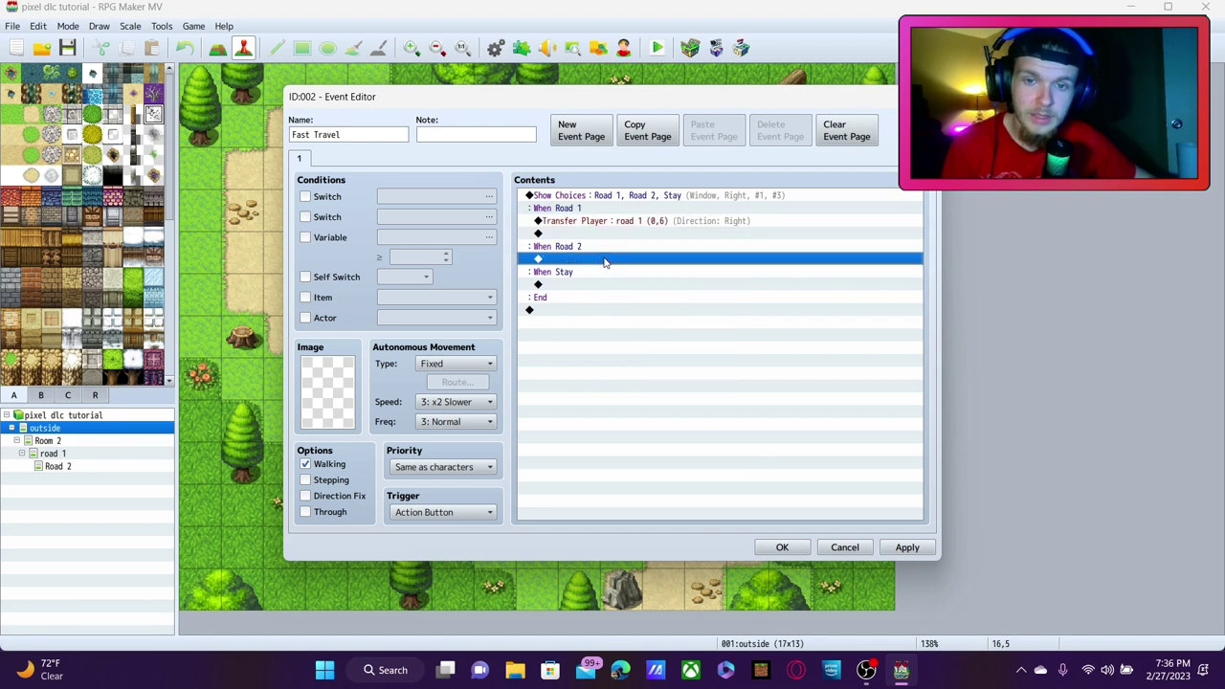
{"action": "right_click", "coordinate": [604, 260]}
{"action": "left_click", "coordinate": [641, 331]}
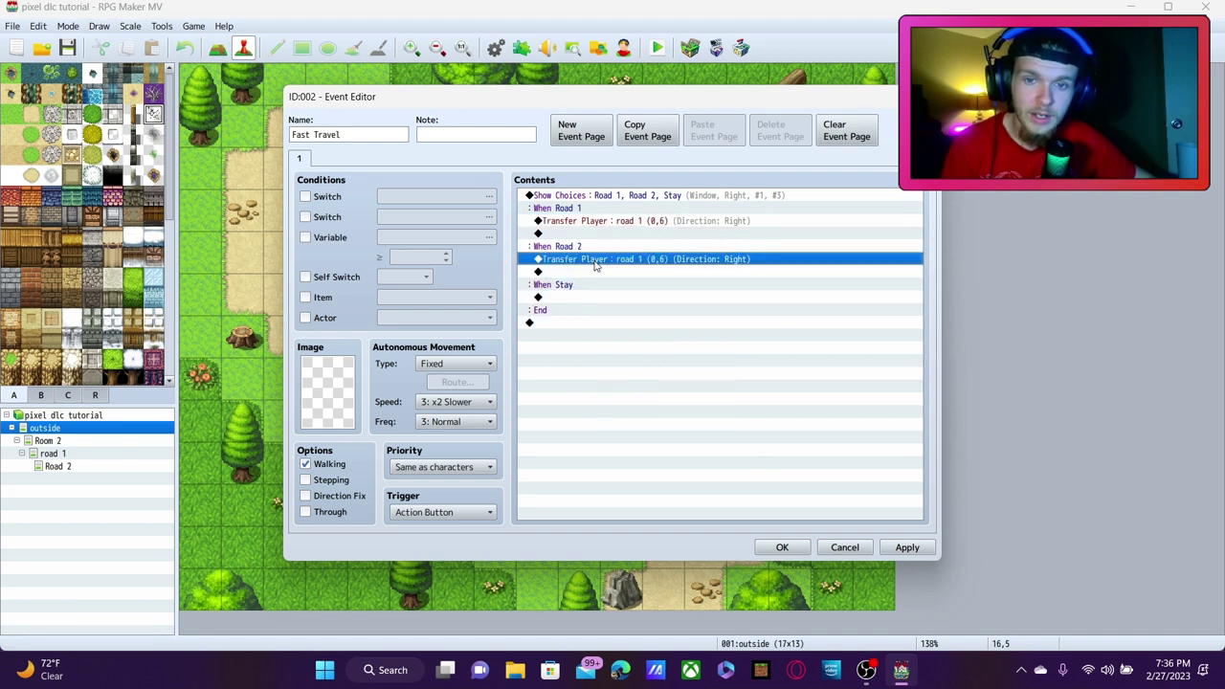
Change the destination of the When Road 2 branch's transfer to Road 2 (0,4) and save the Fast Travel event
{"action": "double_click", "coordinate": [597, 269]}
{"action": "left_click", "coordinate": [873, 137]}
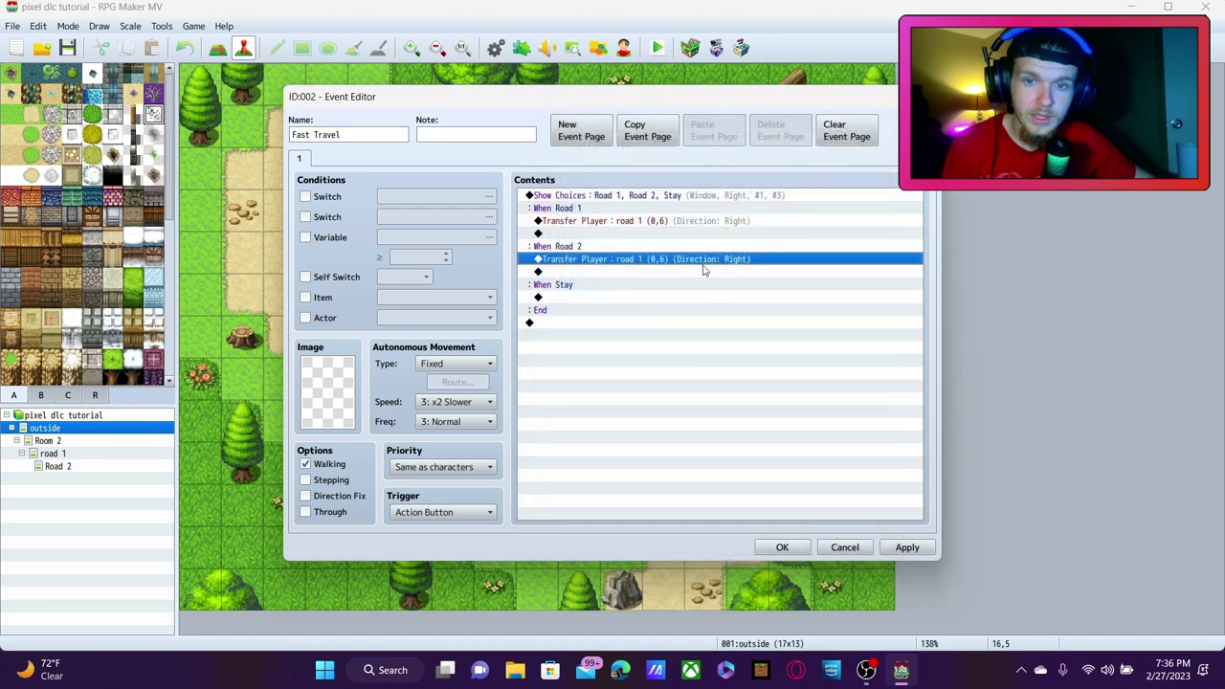
{"action": "right_click", "coordinate": [695, 256]}
{"action": "left_click", "coordinate": [724, 283]}
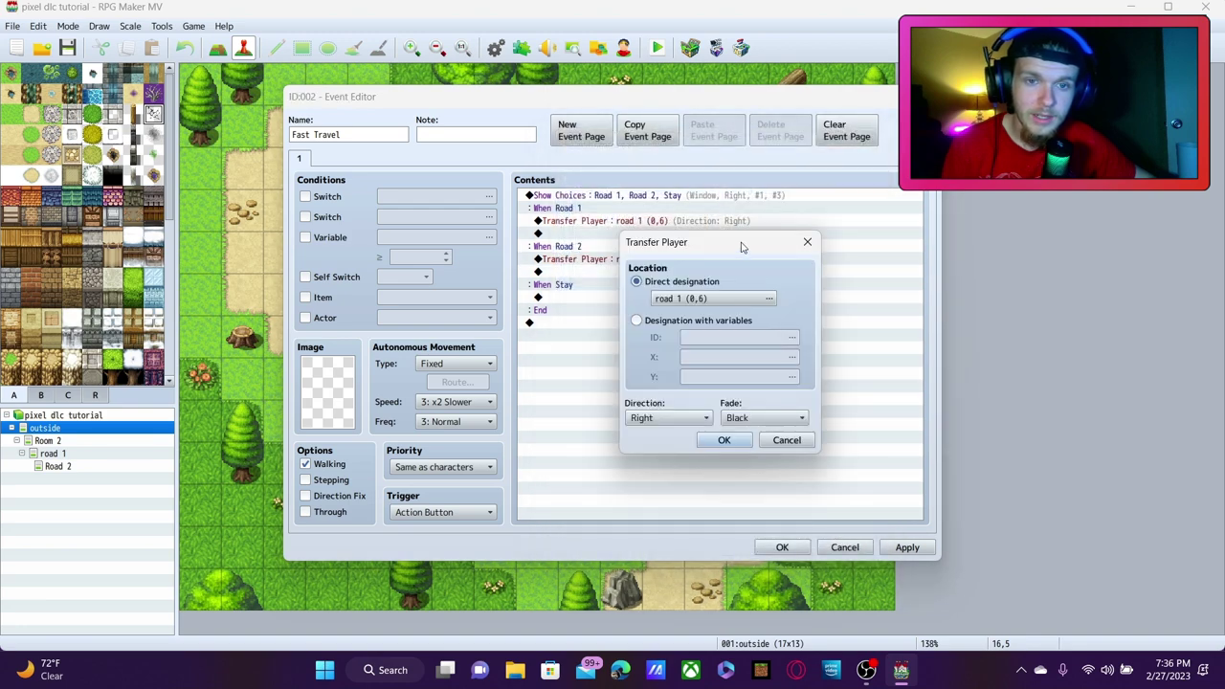
{"action": "left_click", "coordinate": [728, 298]}
{"action": "left_click", "coordinate": [419, 197]}
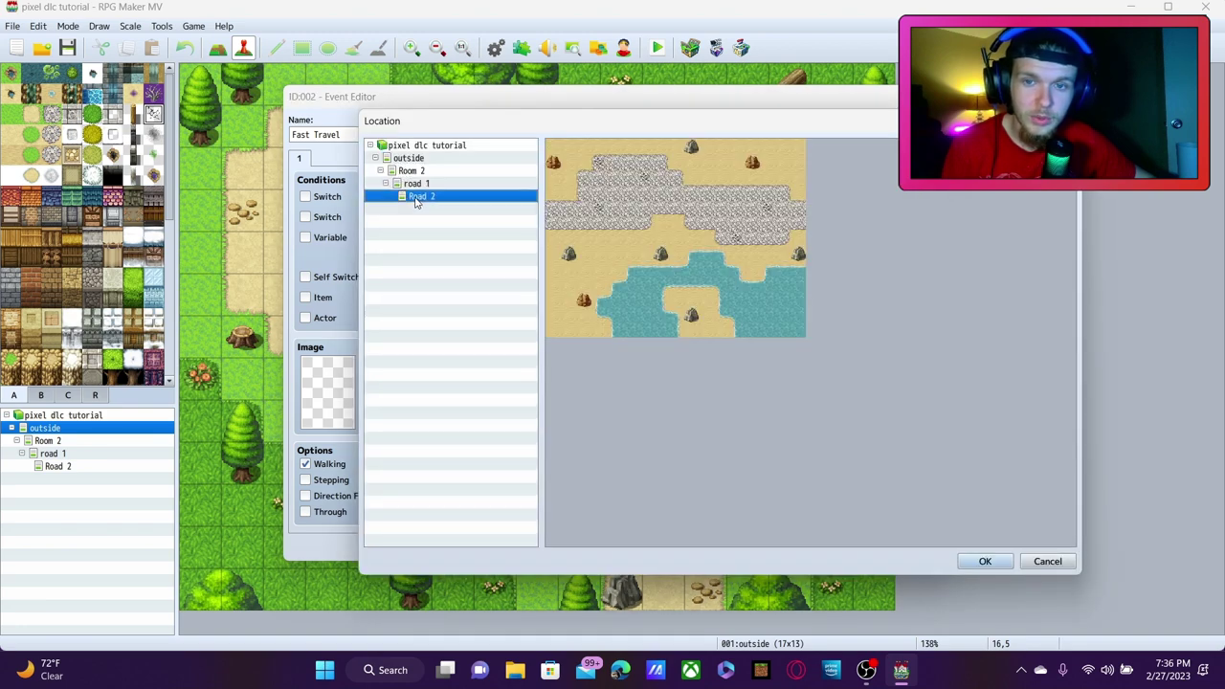
{"action": "left_click", "coordinate": [554, 210]}
{"action": "left_click", "coordinate": [985, 560]}
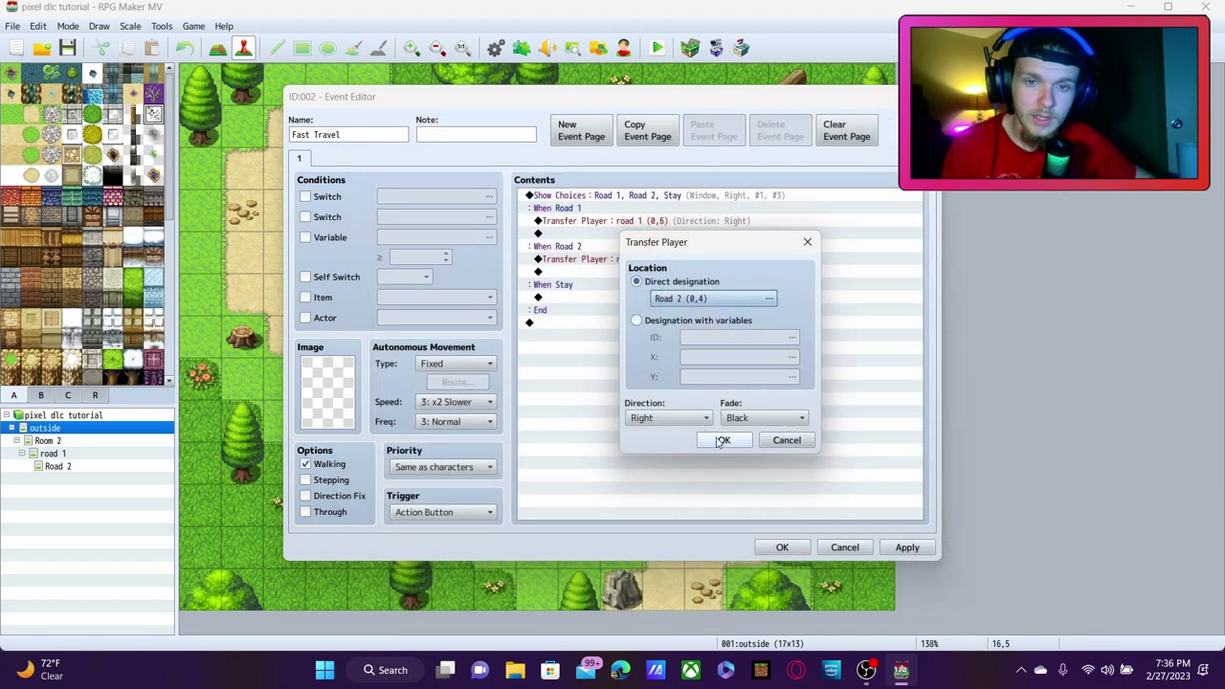
{"action": "left_click", "coordinate": [725, 442]}
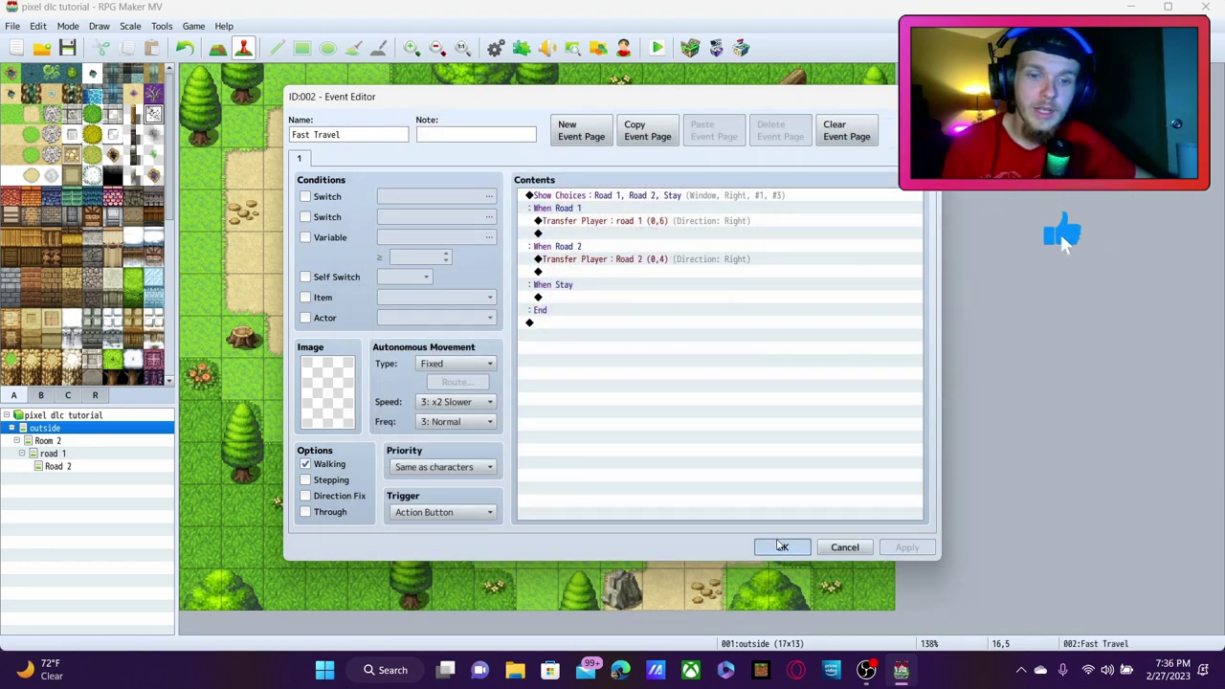
{"action": "left_click", "coordinate": [782, 548]}
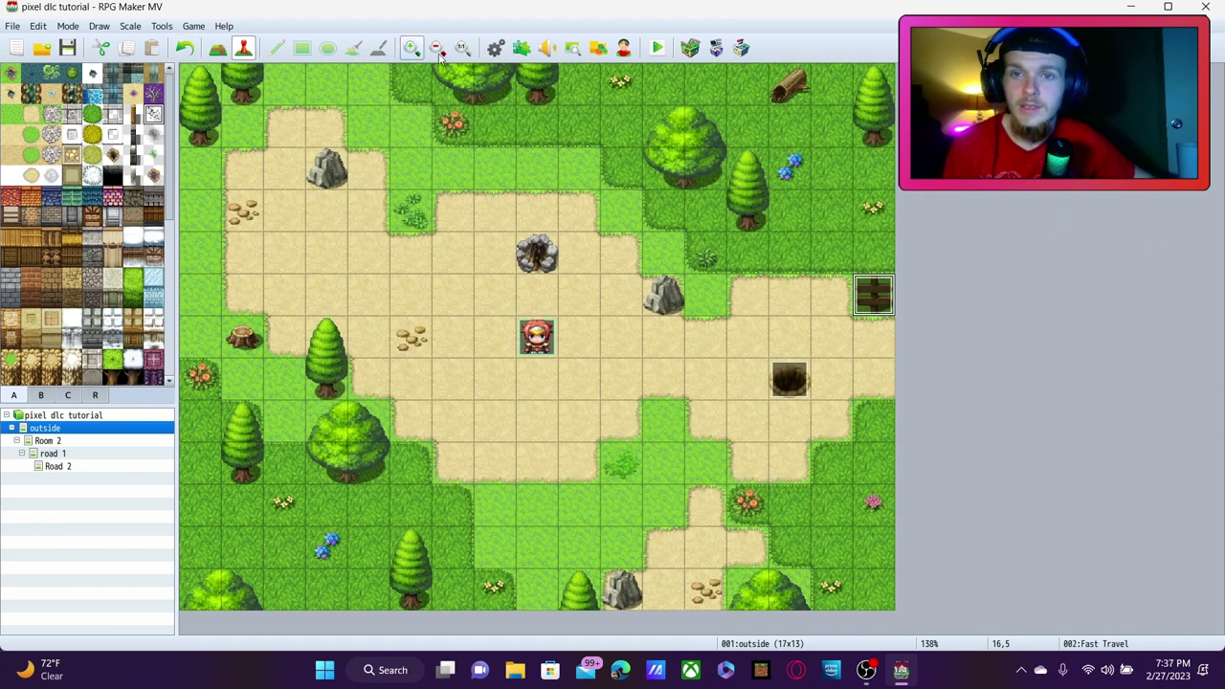
Start a playtest with a new game, answer No to entering the dungeon, and interact with the signpost
{"action": "left_click", "coordinate": [652, 51]}
{"action": "left_click", "coordinate": [558, 352]}
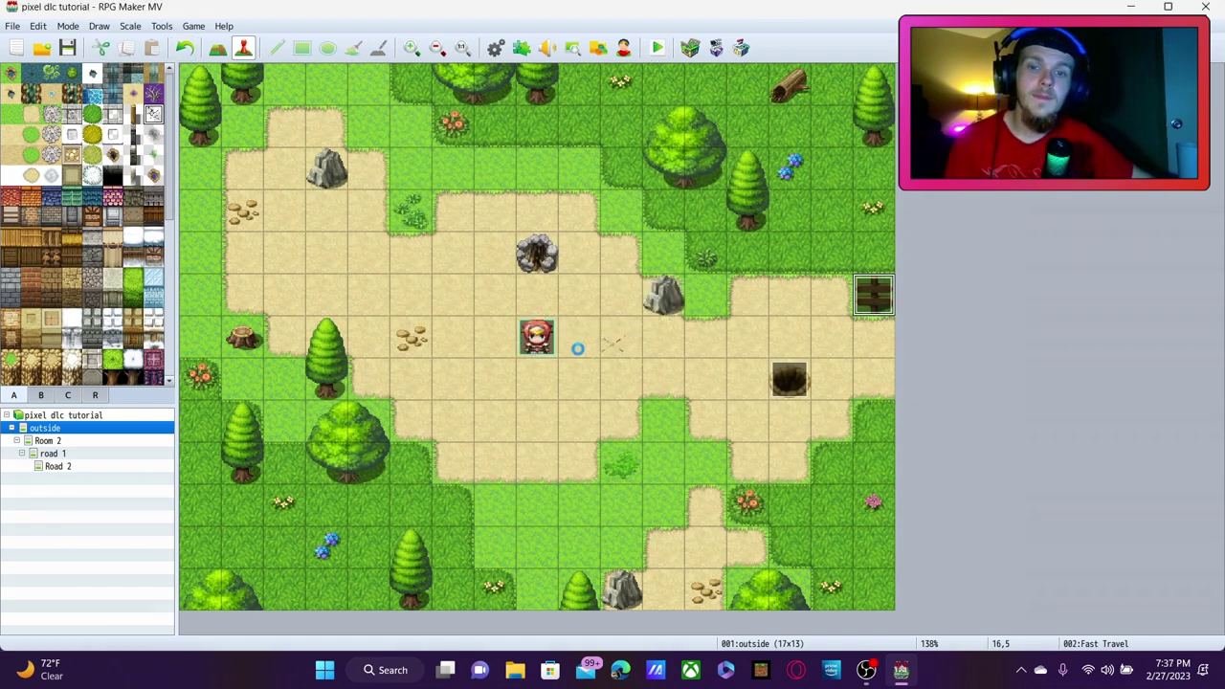
{"action": "left_click", "coordinate": [942, 386]}
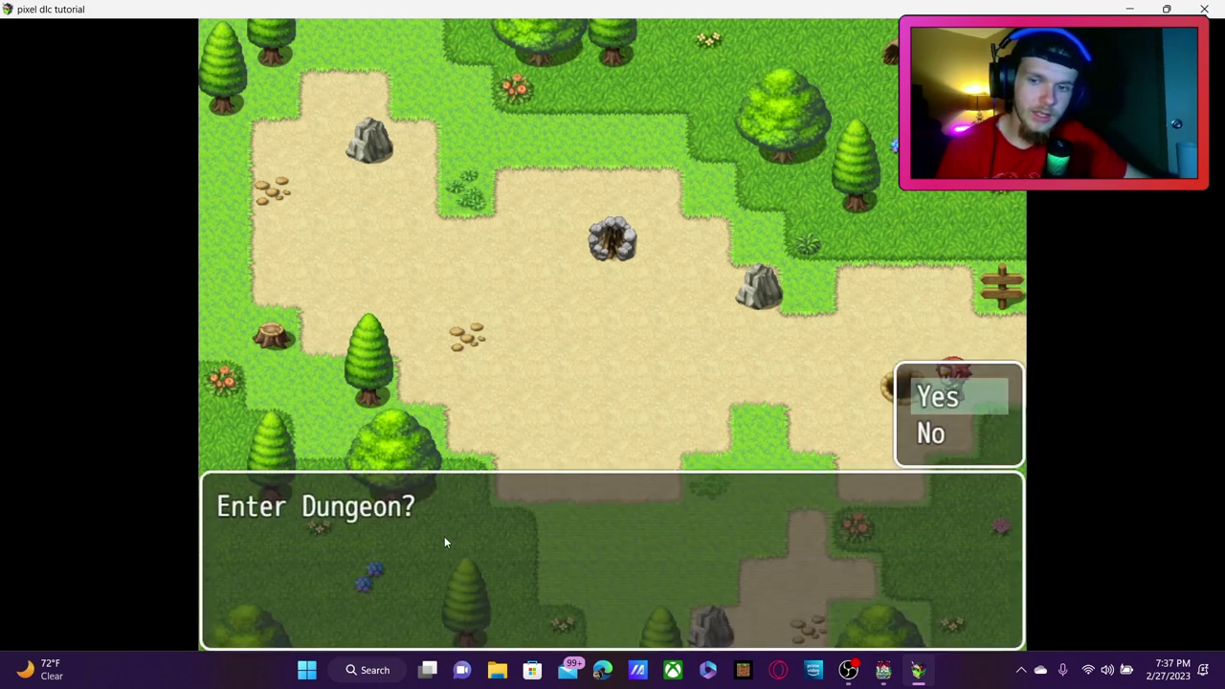
{"action": "left_click", "coordinate": [952, 443]}
{"action": "left_click", "coordinate": [1003, 314]}
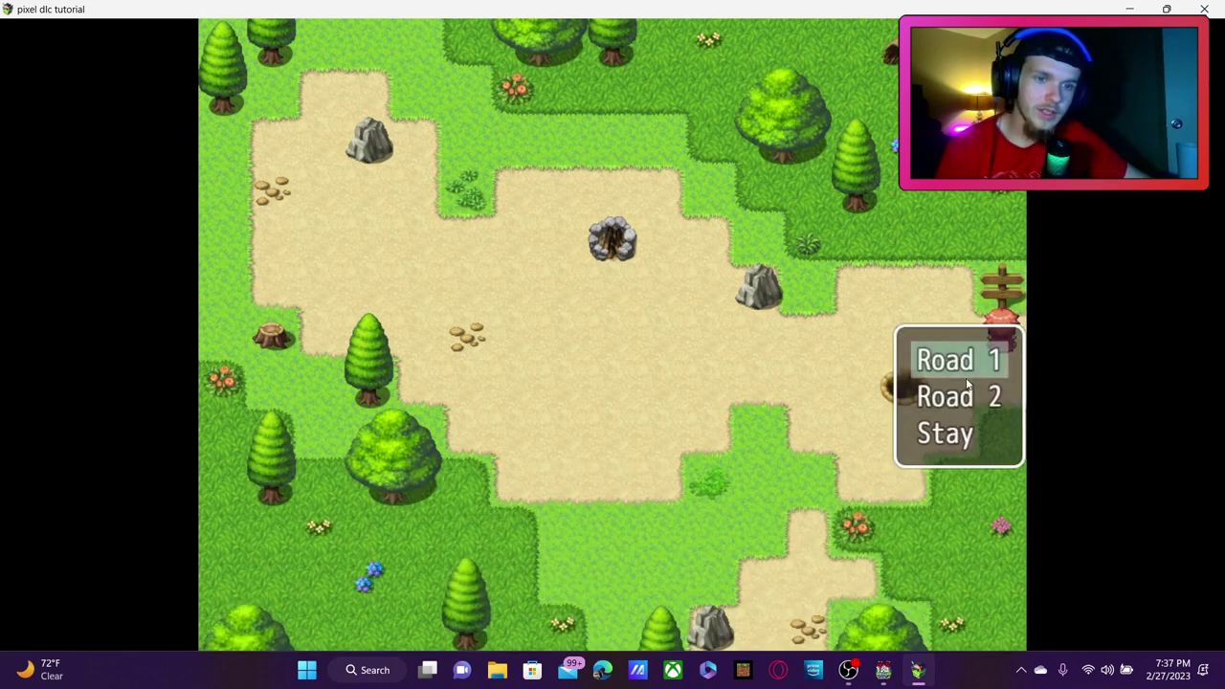
Test the signpost's choices by picking Stay, interacting with it again, and travelling to Road 2
{"action": "left_click", "coordinate": [955, 443]}
{"action": "left_click", "coordinate": [1011, 306]}
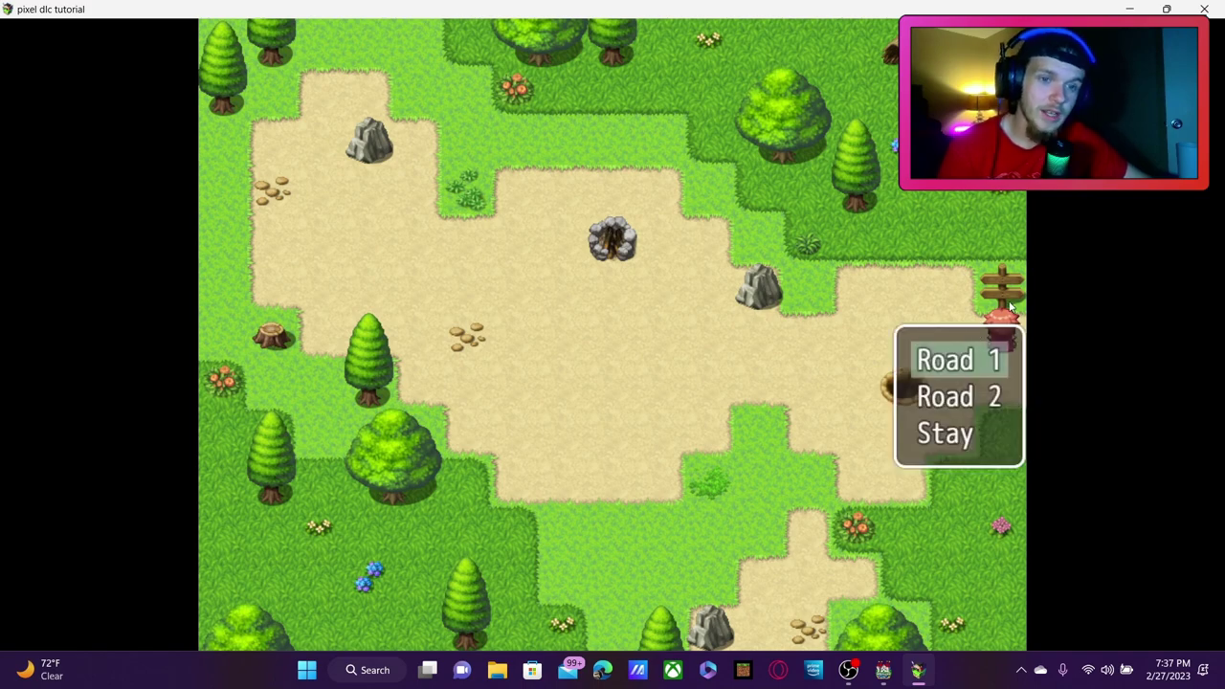
{"action": "left_click", "coordinate": [957, 358]}
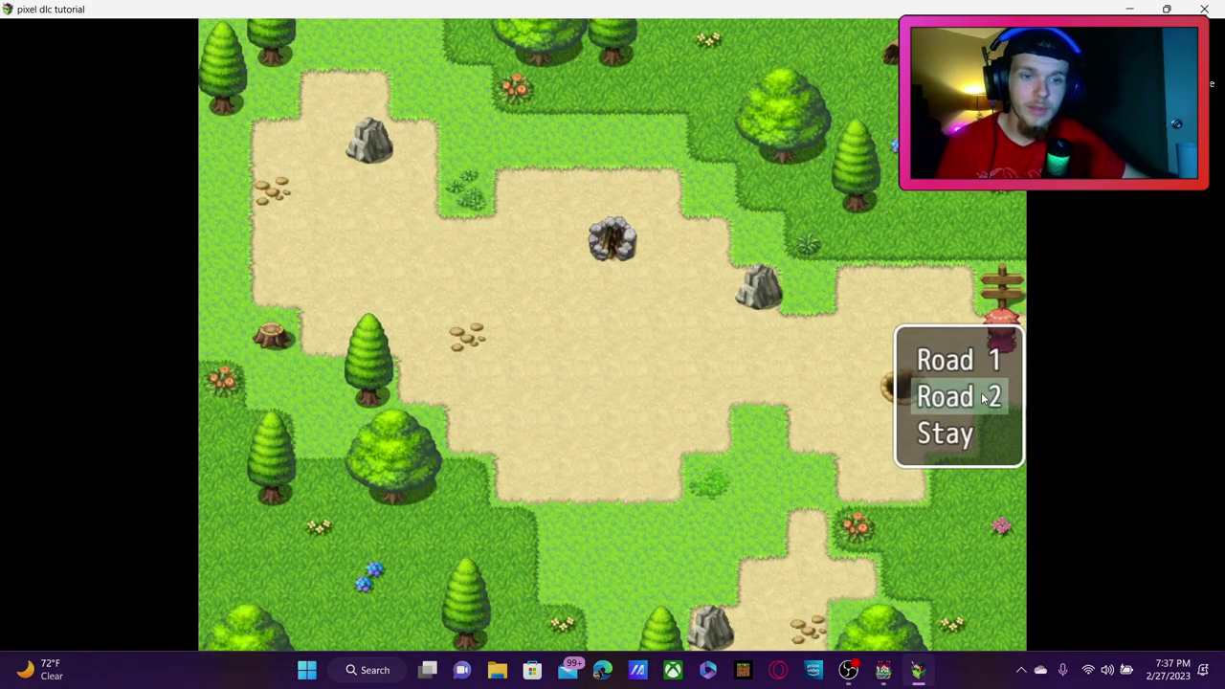
{"action": "left_click", "coordinate": [981, 397]}
Walk the character around the western part of the Road 2 map to check the stone path and its west edge
{"action": "left_click", "coordinate": [516, 287]}
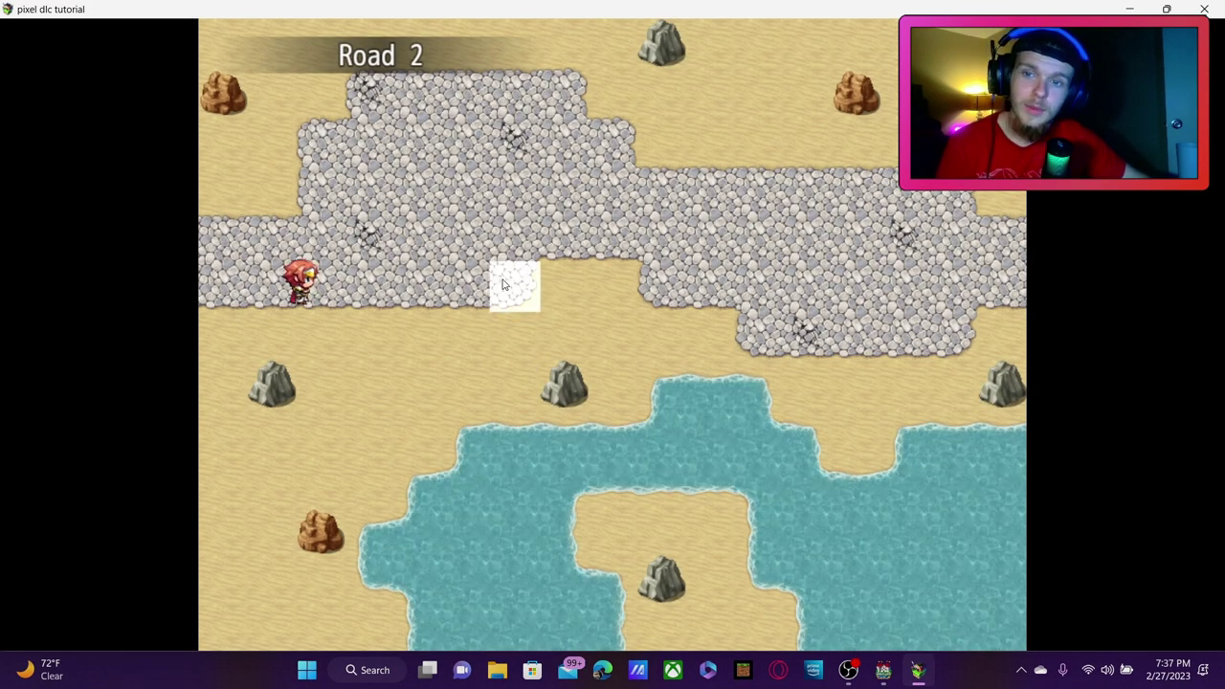
{"action": "left_click", "coordinate": [486, 184]}
{"action": "left_click", "coordinate": [369, 191]}
{"action": "left_click", "coordinate": [417, 287]}
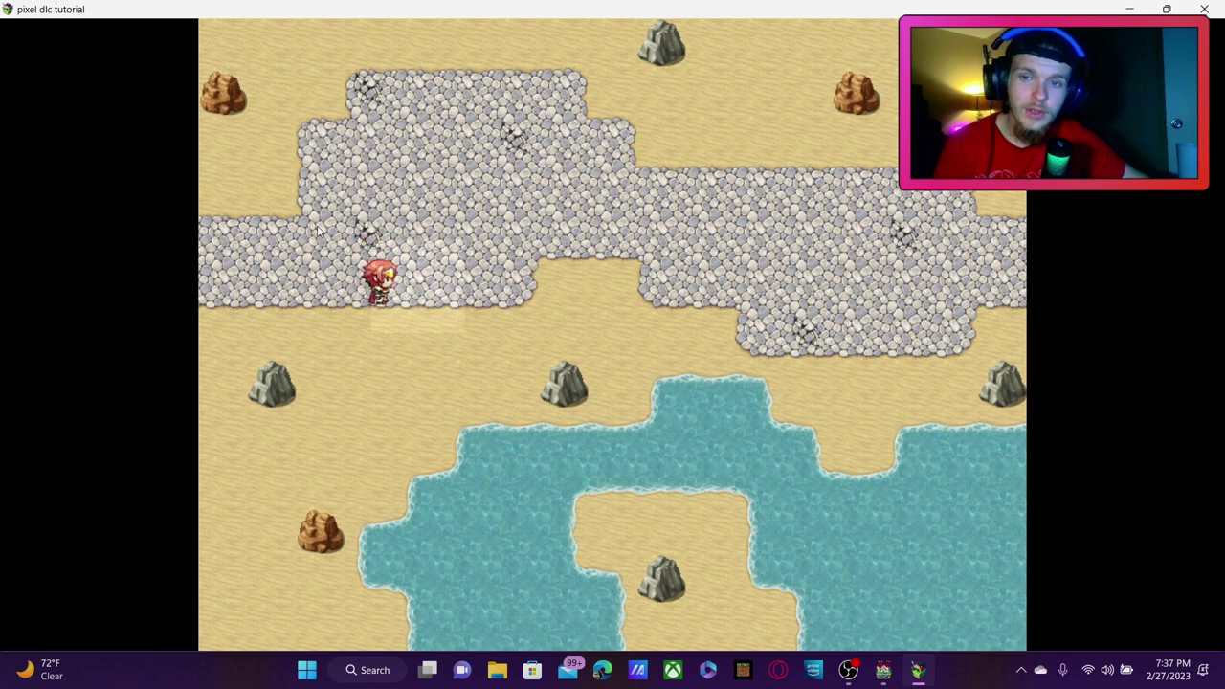
{"action": "left_click", "coordinate": [313, 225]}
{"action": "left_click", "coordinate": [223, 183]}
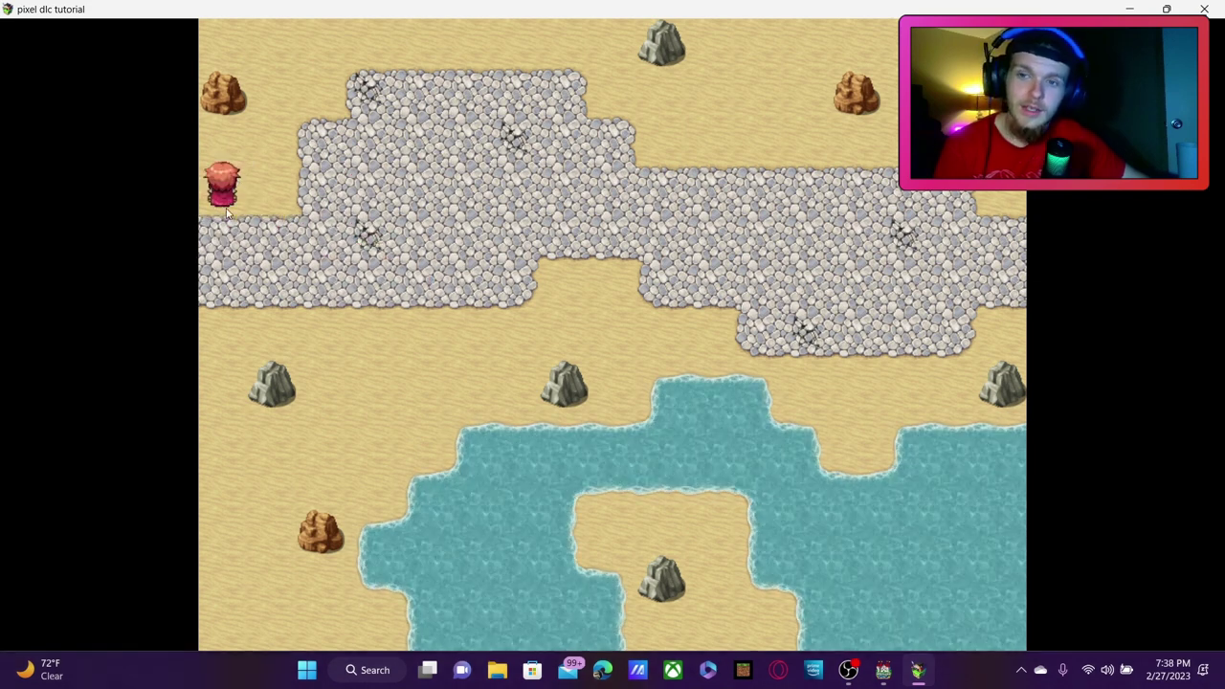
{"action": "left_click", "coordinate": [232, 250]}
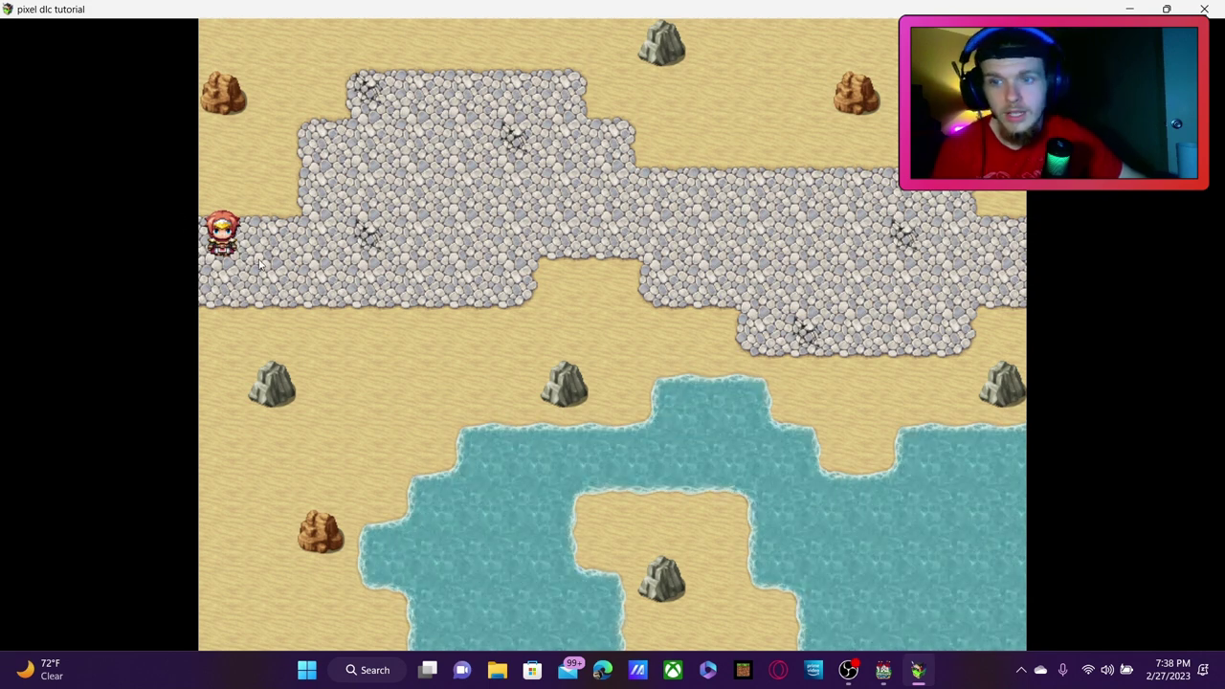
{"action": "left_click", "coordinate": [222, 277]}
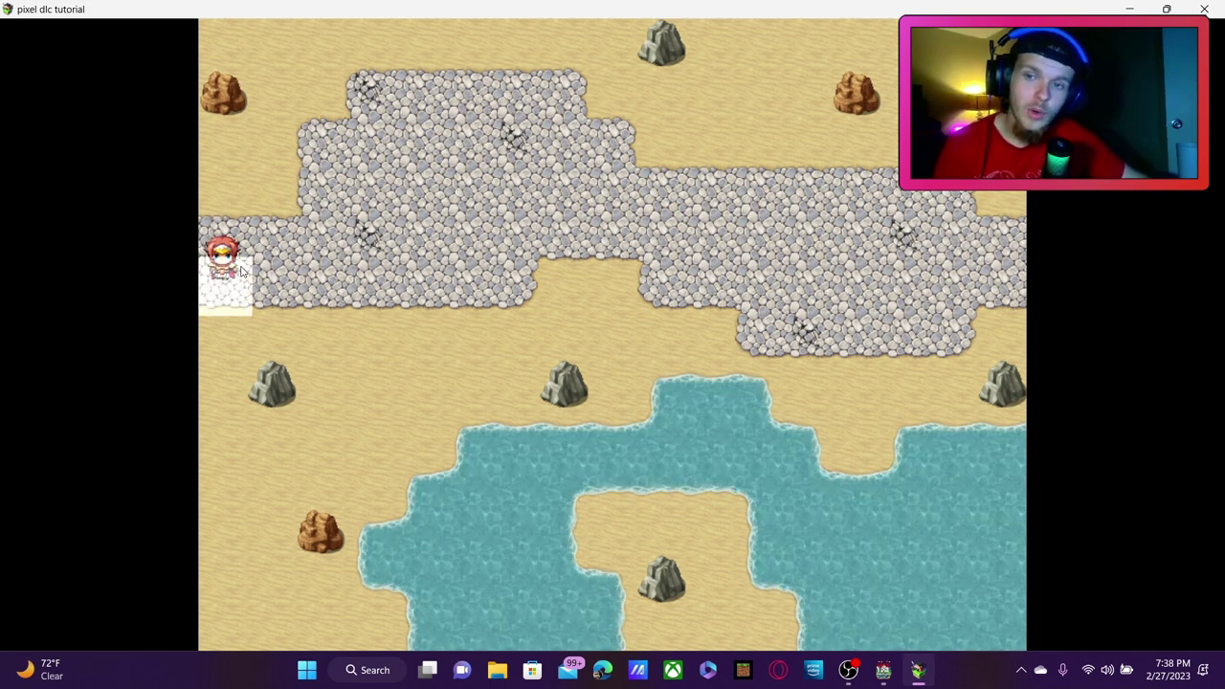
{"action": "left_click", "coordinate": [208, 230]}
{"action": "left_click", "coordinate": [268, 231]}
{"action": "left_click", "coordinate": [211, 230]}
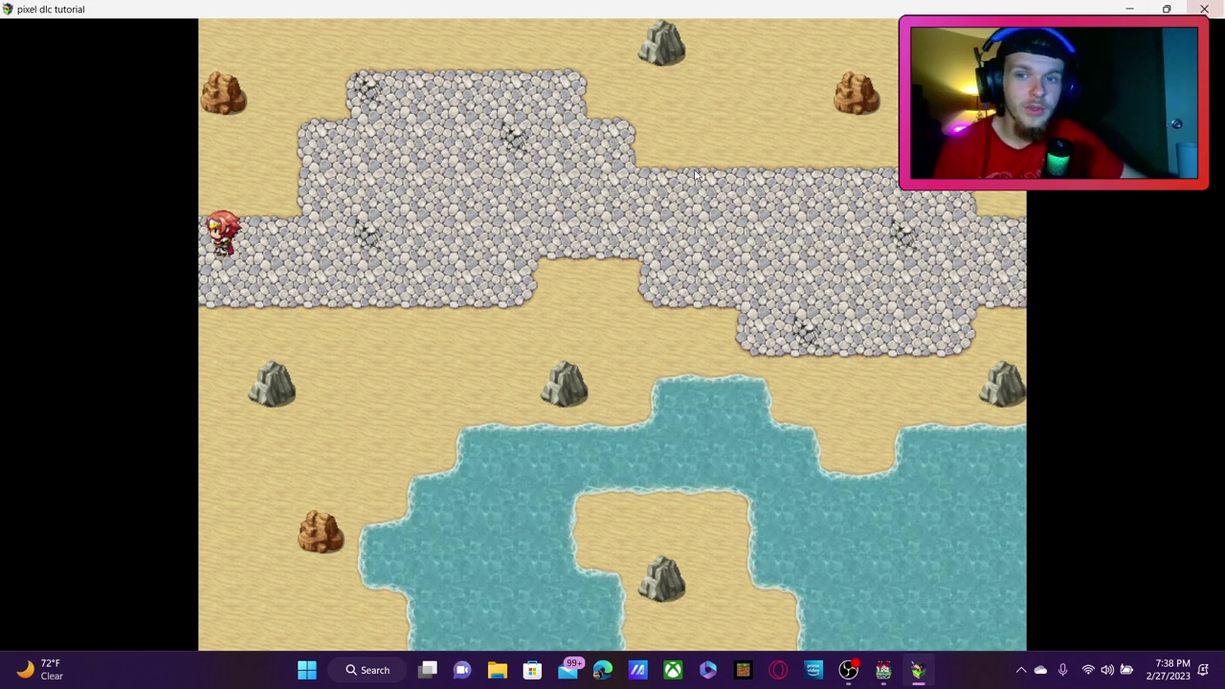
{"action": "left_click", "coordinate": [417, 287]}
{"action": "left_click", "coordinate": [419, 233]}
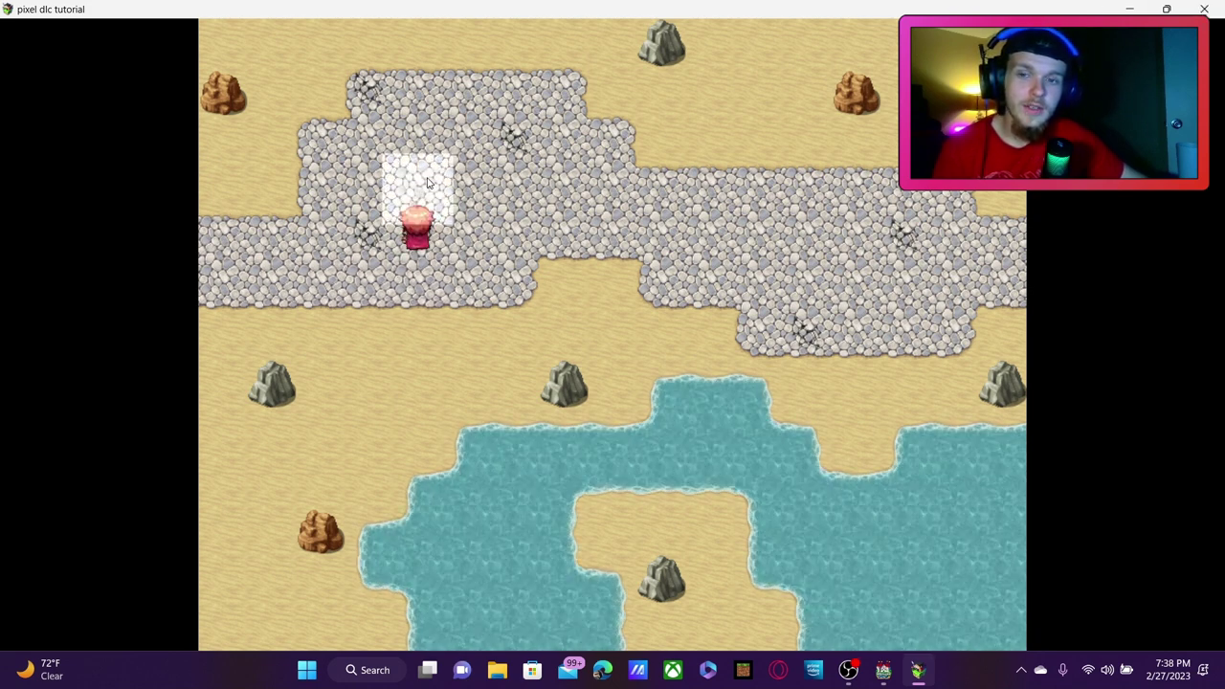